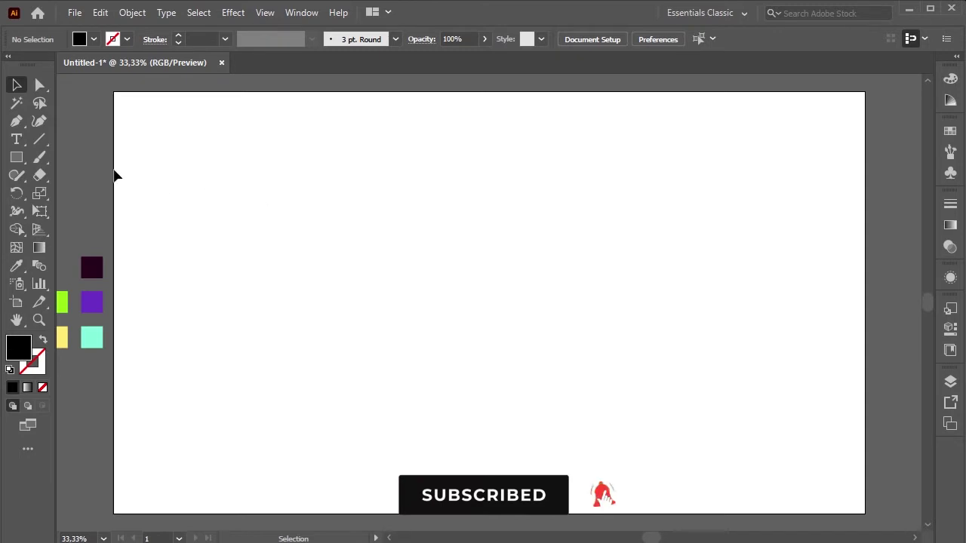
Select the Rectangle Tool for drawing the background rectangle.
click(17, 157)
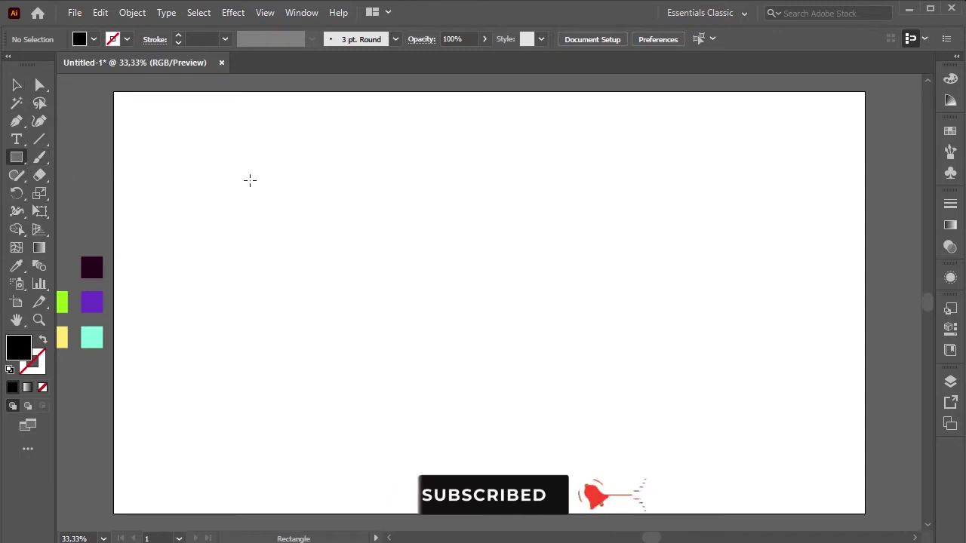
Create a 1920 × 1080 px rectangle from the exact-size dialog.
click(418, 239)
drag(469, 247, 444, 247)
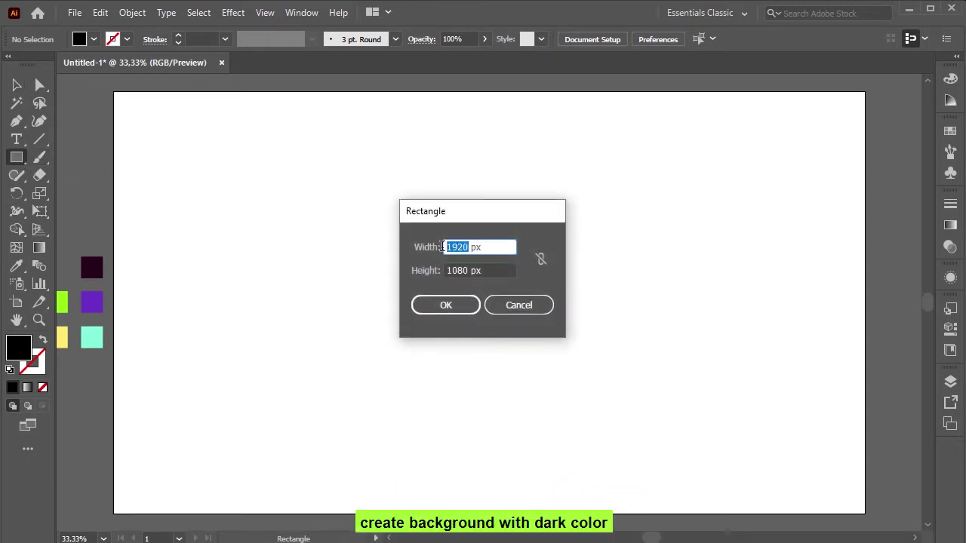
key(Tab)
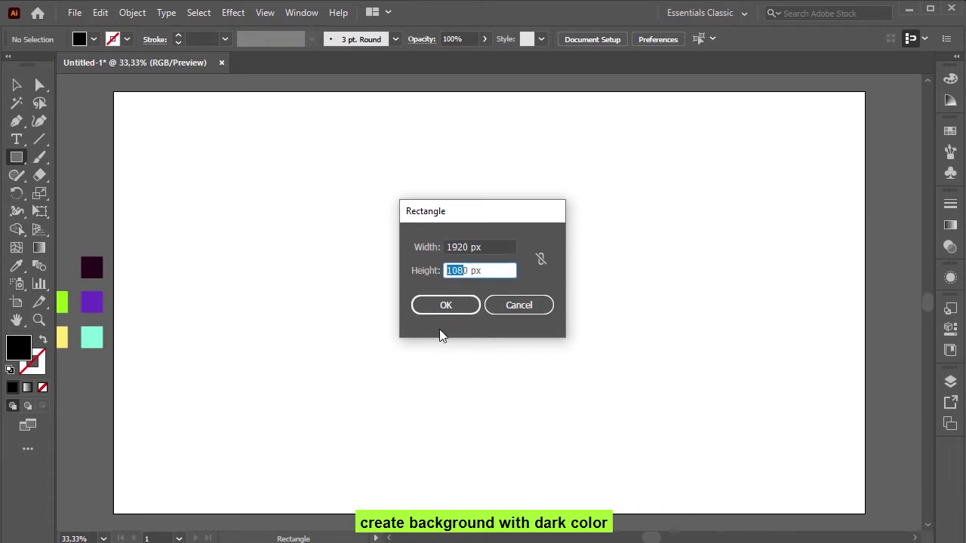
click(445, 309)
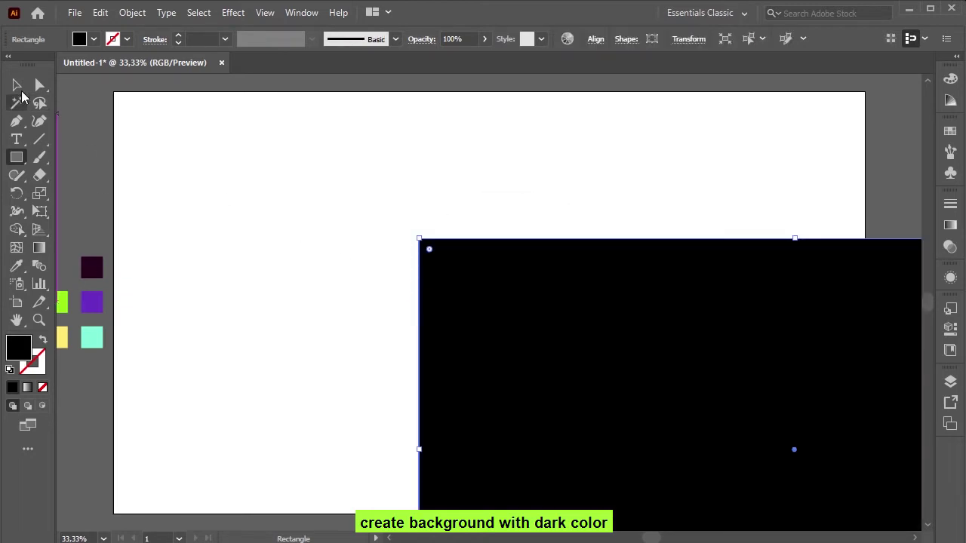
Centre the rectangle on the artboard and fill it with the dark purple swatch.
click(17, 84)
click(597, 39)
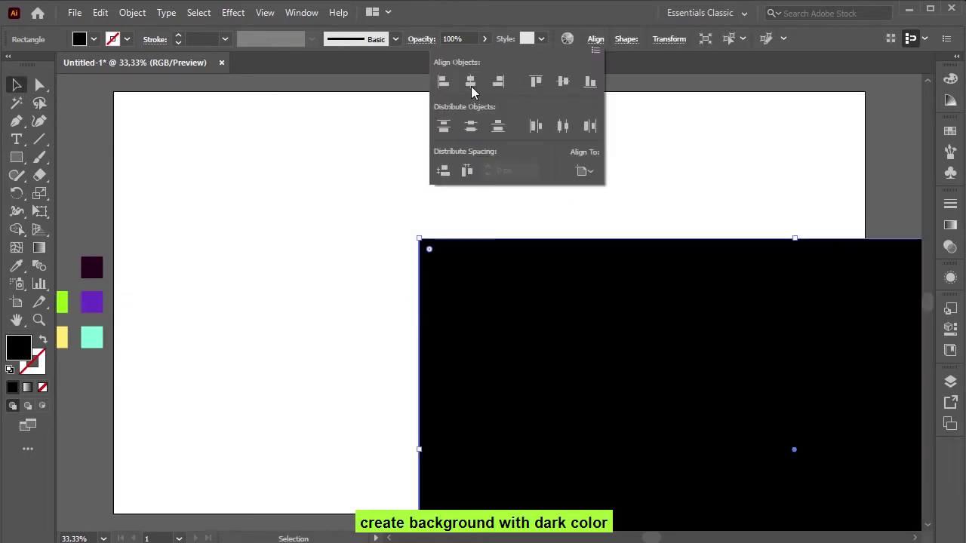
click(470, 82)
click(563, 81)
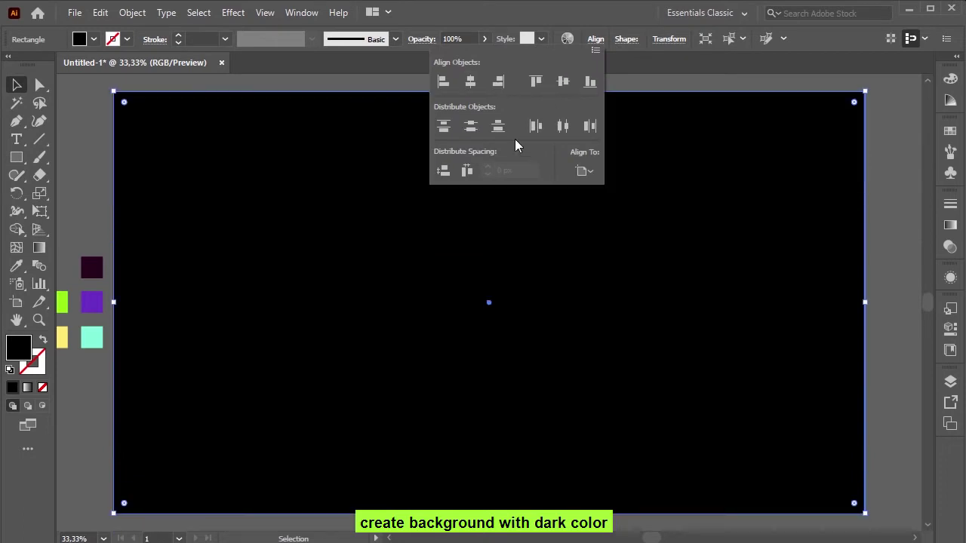
click(17, 267)
click(92, 268)
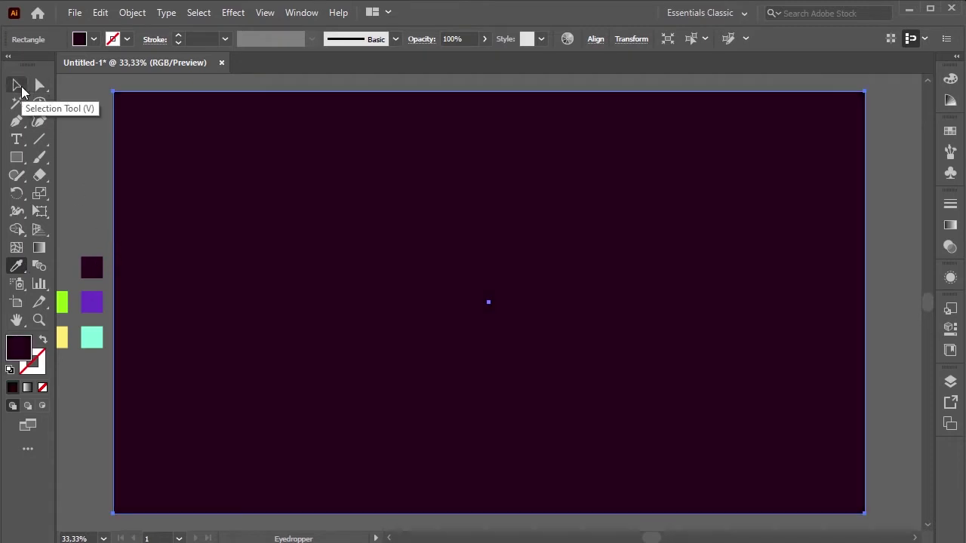
Lock the dark purple background rectangle in the Layers panel.
click(17, 85)
click(942, 380)
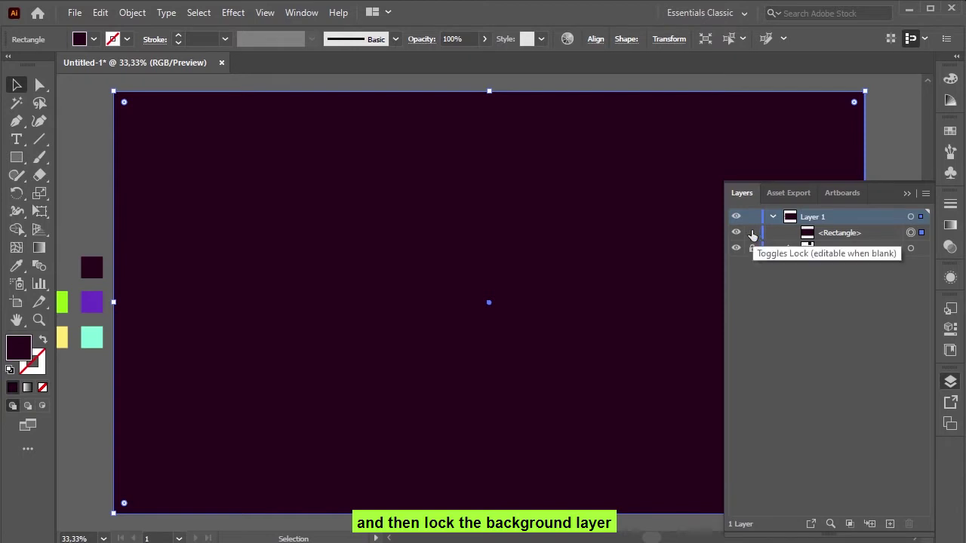
click(753, 233)
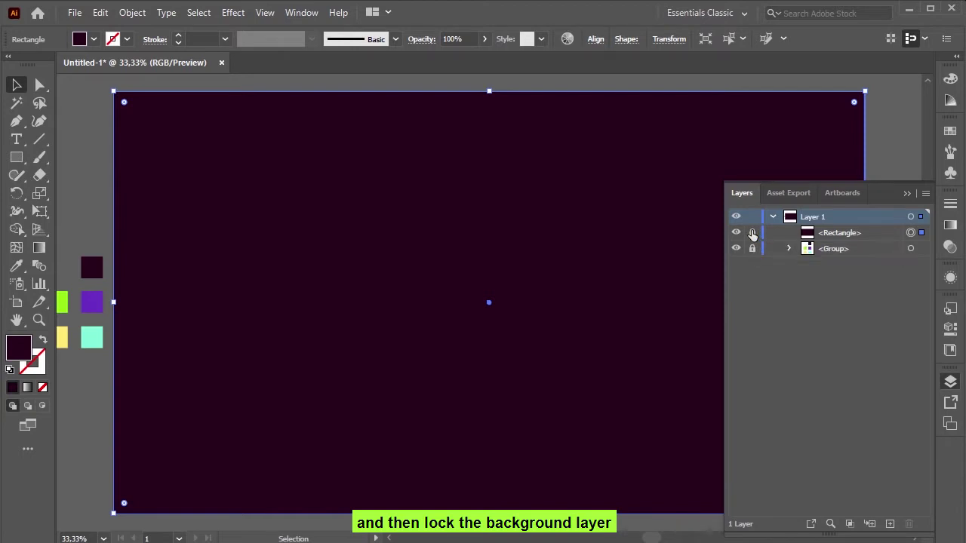
click(906, 193)
Draw a 386 px circle and centre it on the artboard.
drag(22, 157, 90, 193)
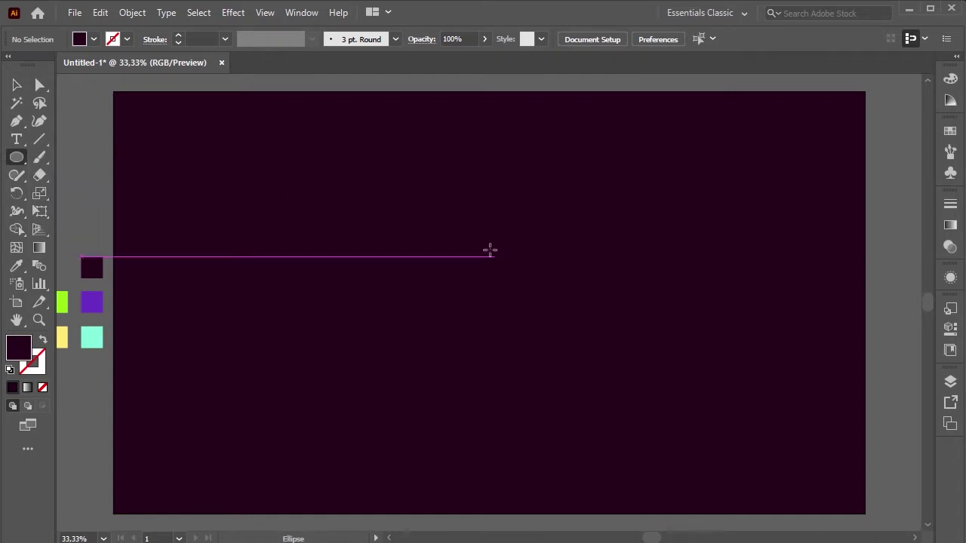
mouse_move(436, 234)
mouse_down()
mouse_move(569, 388)
mouse_move(618, 417)
mouse_up()
click(16, 84)
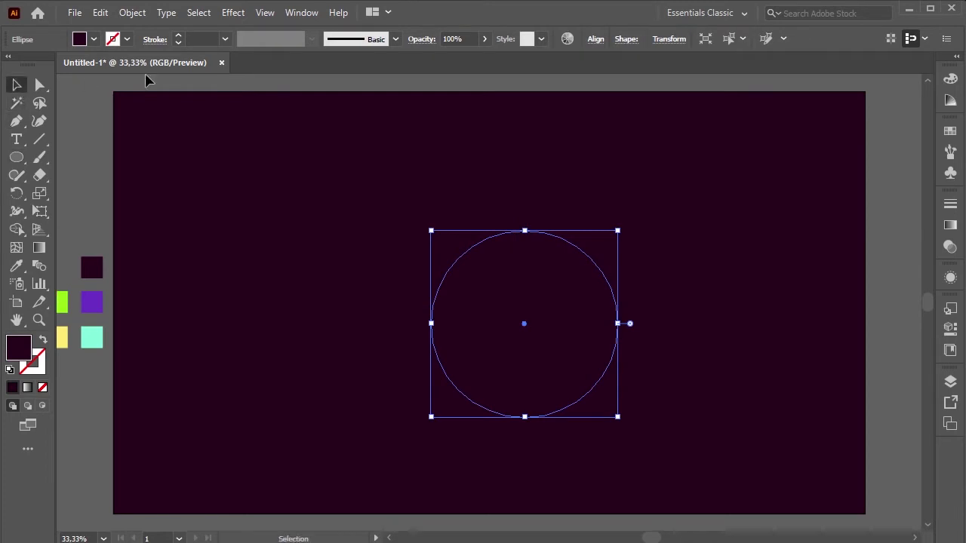
click(595, 39)
click(471, 81)
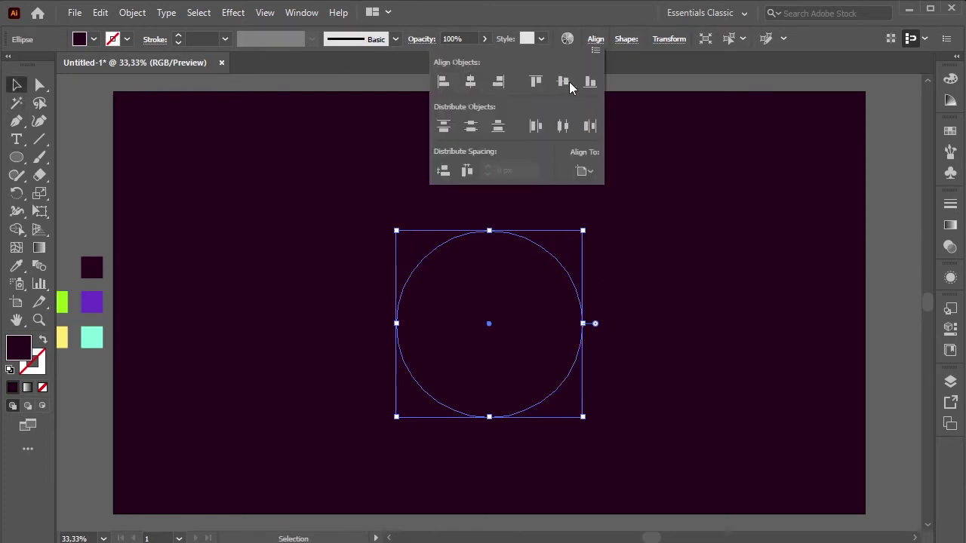
click(564, 82)
click(285, 182)
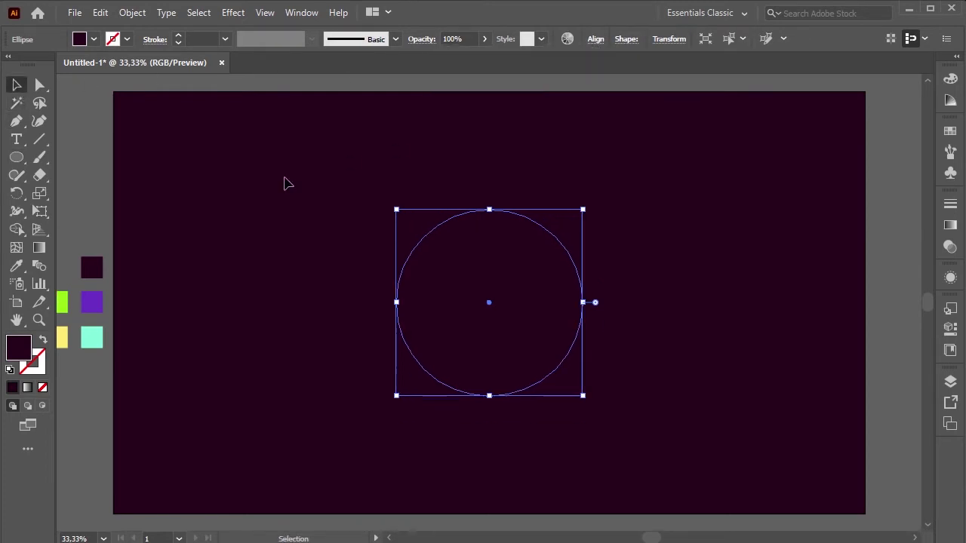
Fill the circle with the purple swatch and reselect it.
click(16, 266)
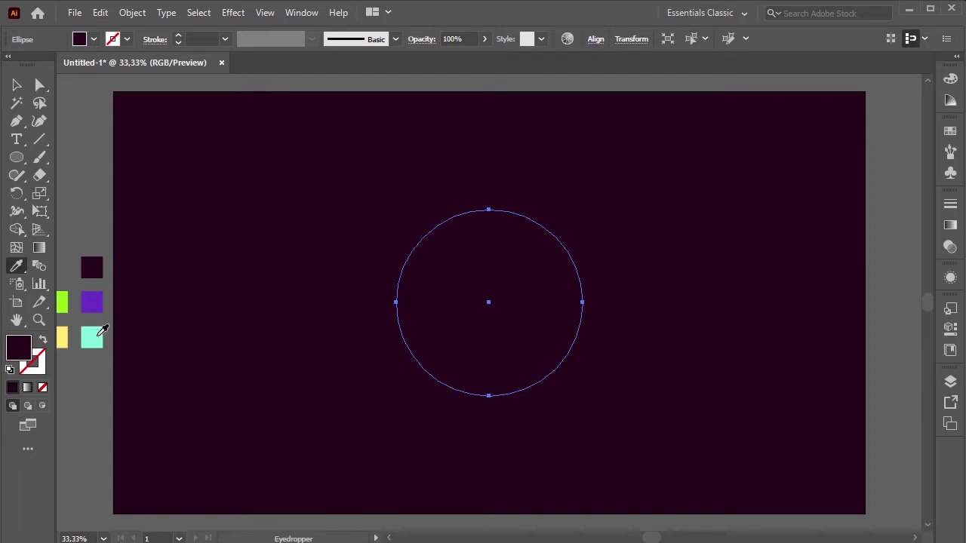
click(97, 302)
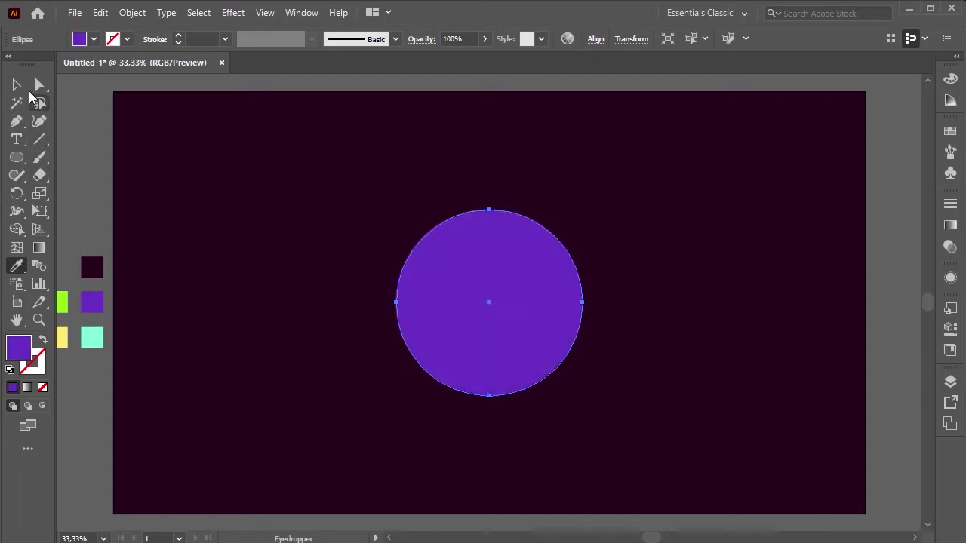
click(17, 85)
click(414, 184)
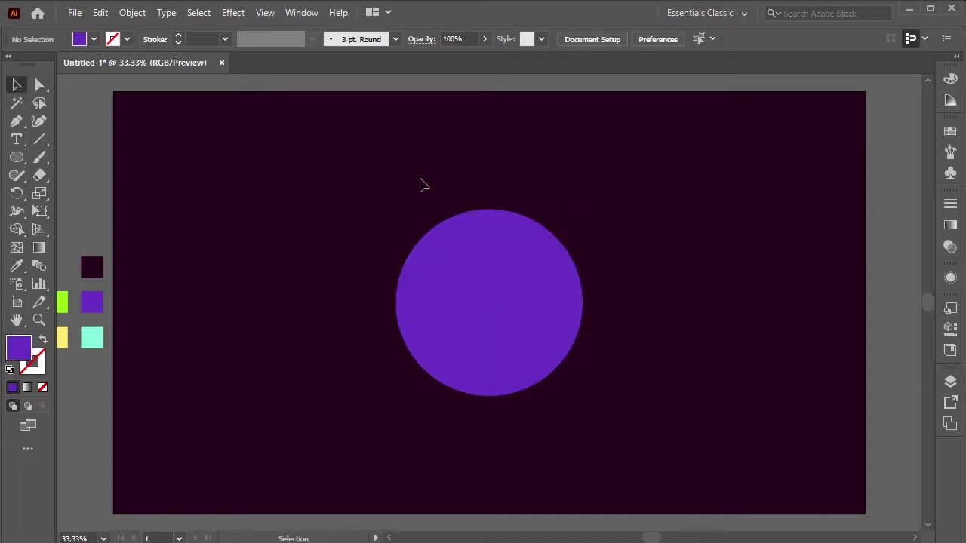
click(524, 282)
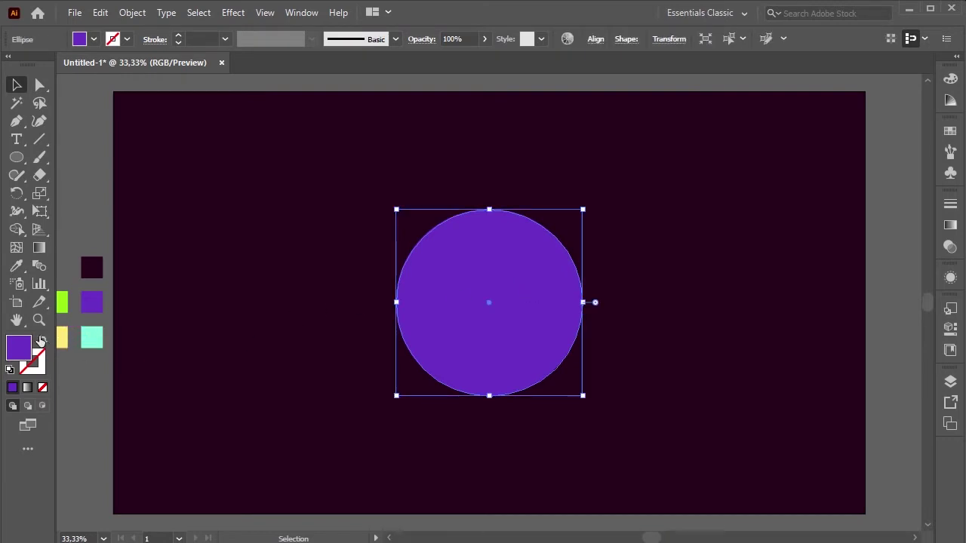
Swap the circle's fill to stroke and apply the White, Black gradient to the stroke.
click(42, 341)
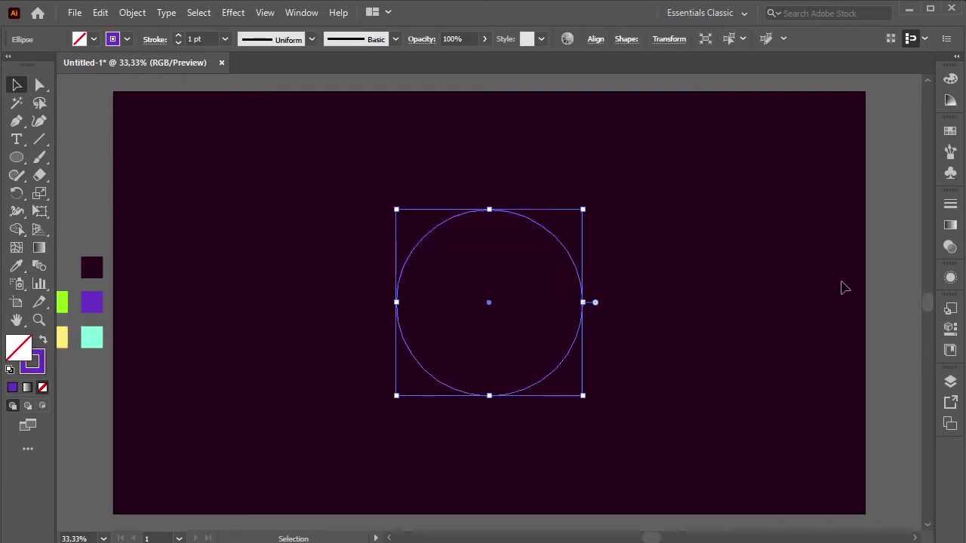
click(950, 279)
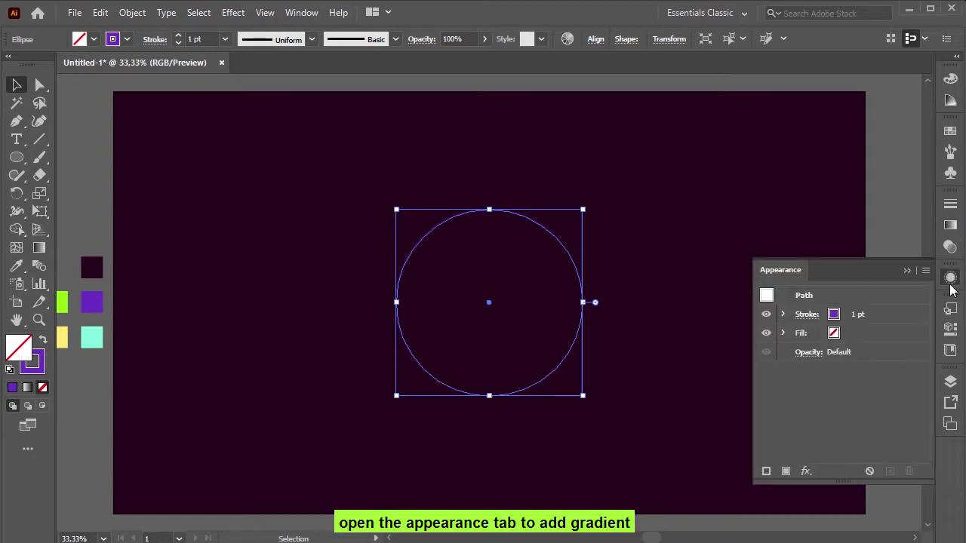
click(834, 315)
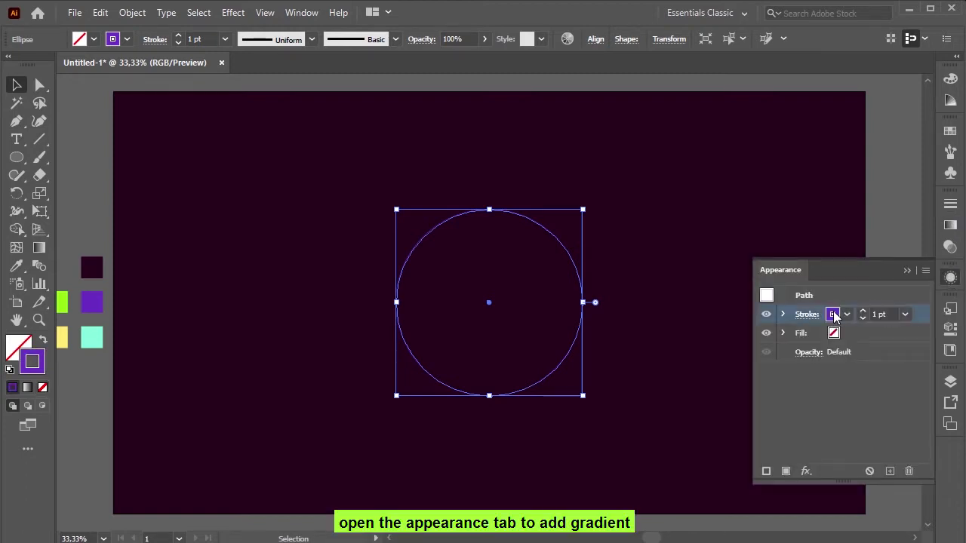
click(846, 316)
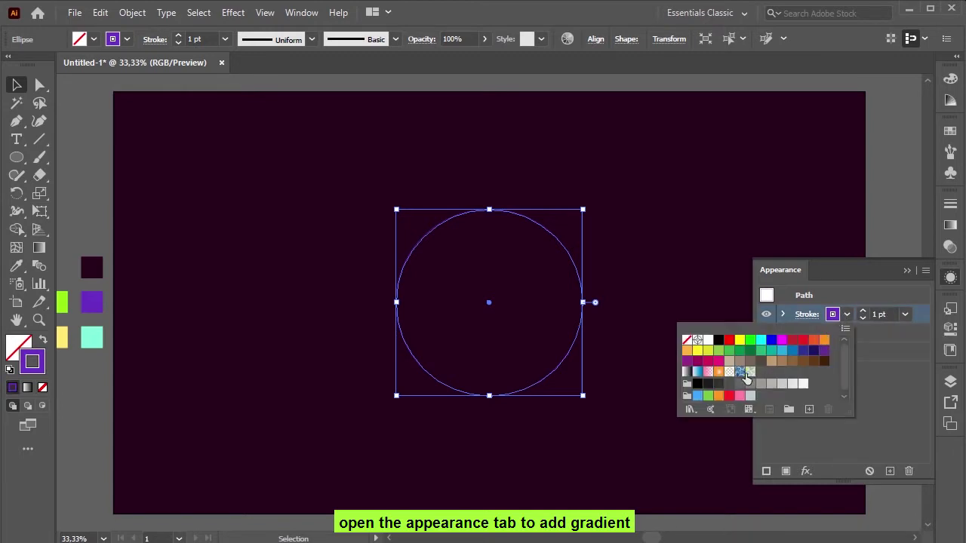
click(688, 372)
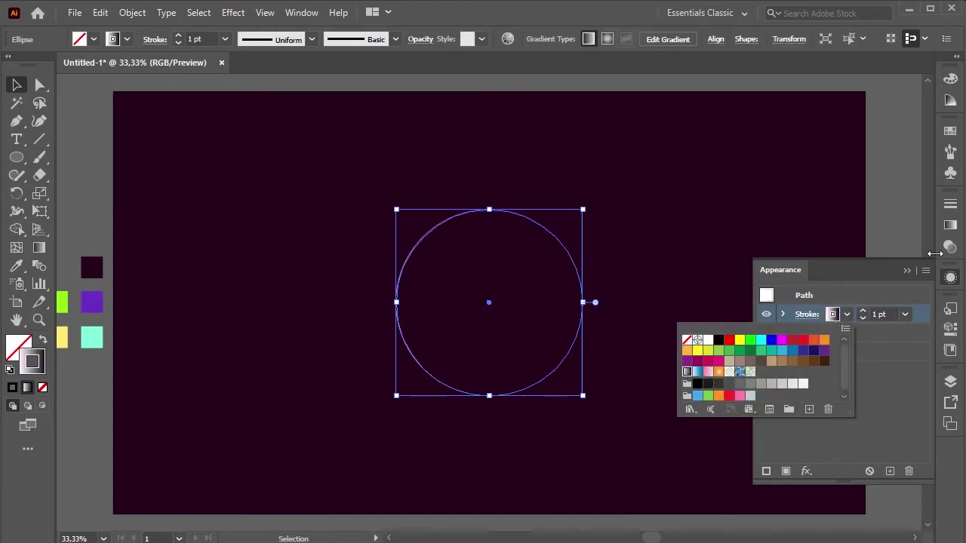
click(950, 227)
click(950, 226)
Set the stroke gradient's stops to purple on the left and mint on the right.
click(950, 228)
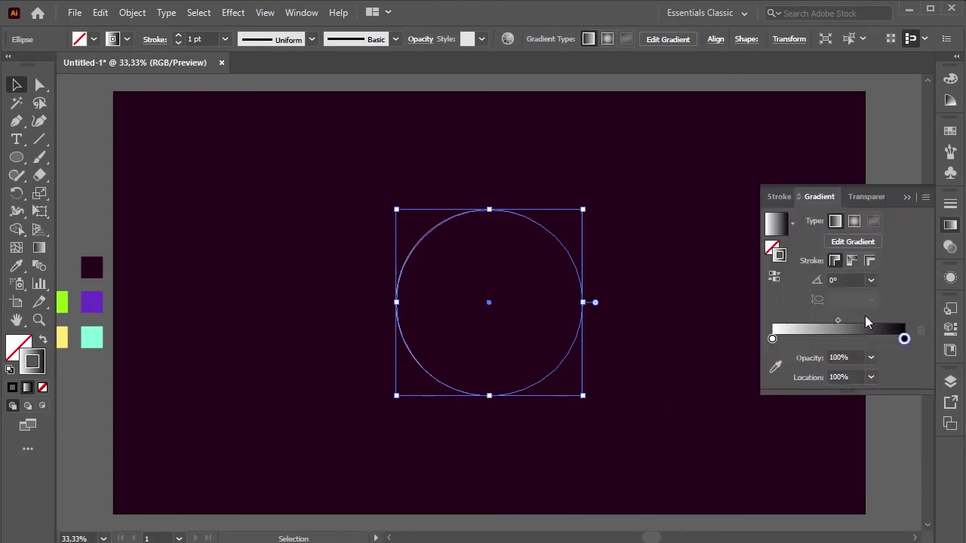
click(773, 339)
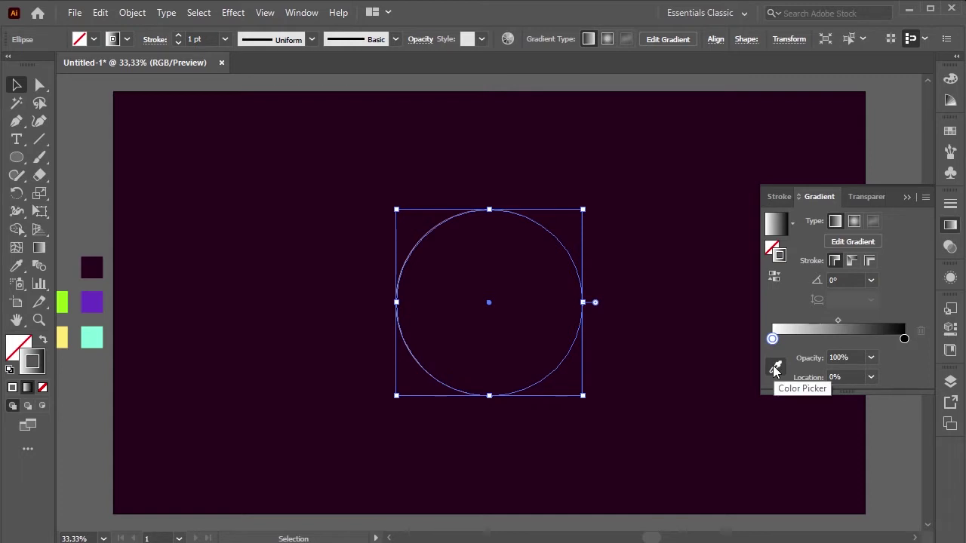
click(775, 368)
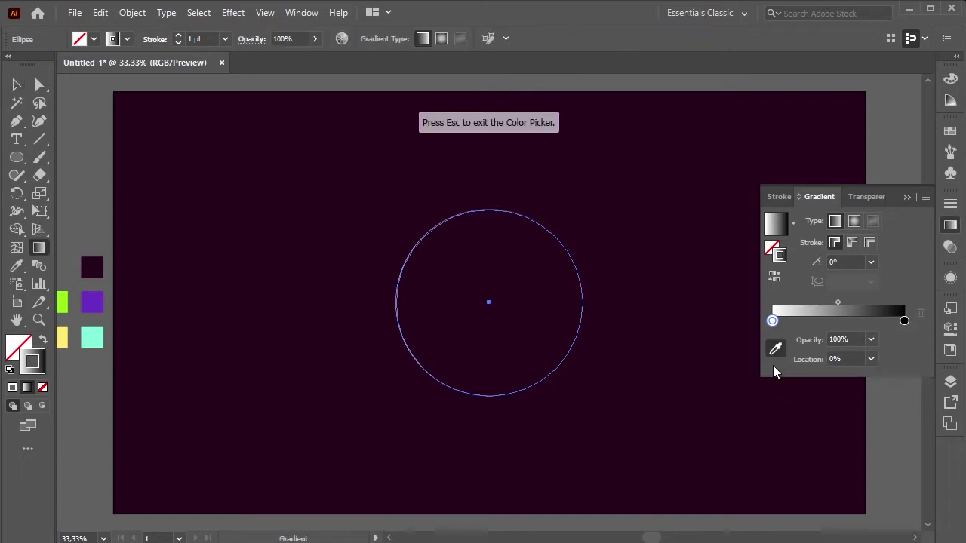
click(92, 302)
click(903, 321)
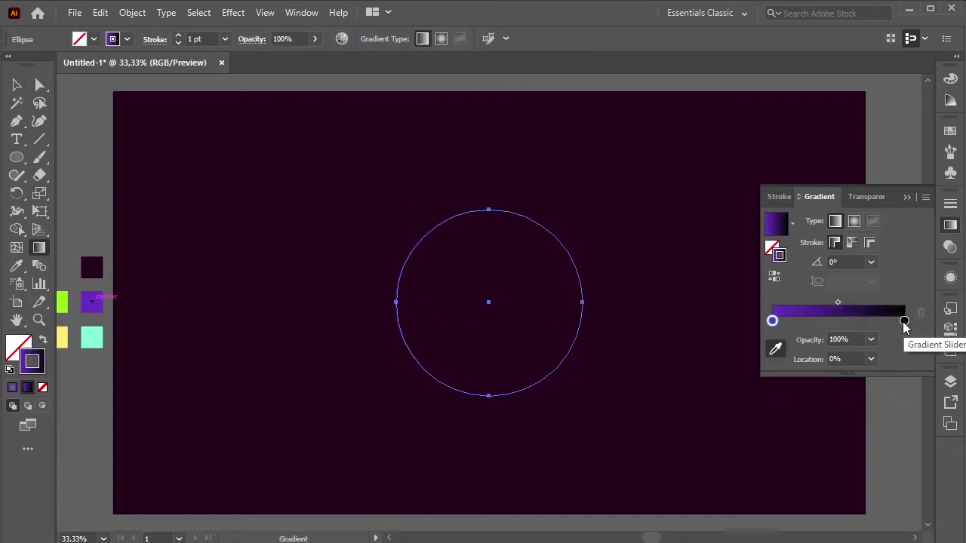
click(98, 339)
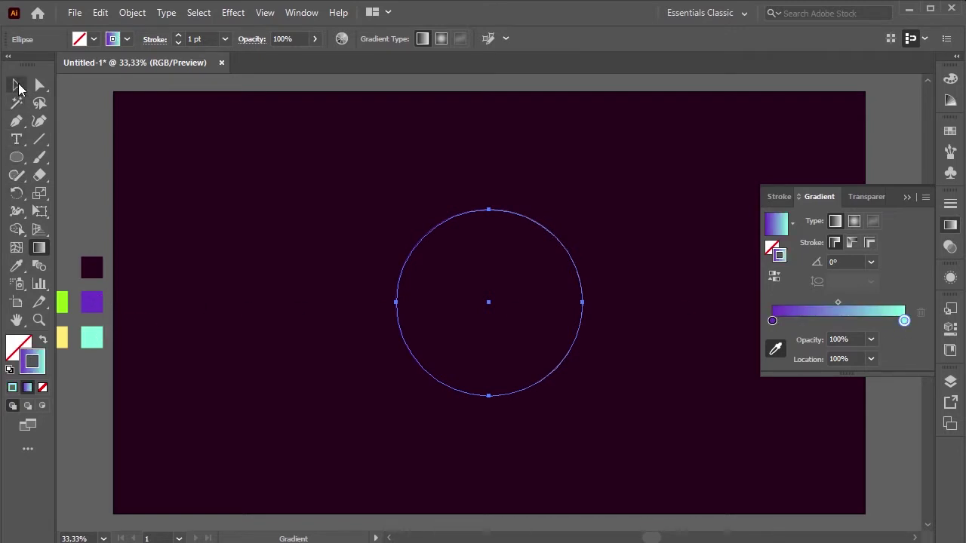
click(17, 86)
click(906, 197)
Duplicate the gradient-ring circle below itself in Layers and turn the copy's stroke into a gradient fill.
click(664, 249)
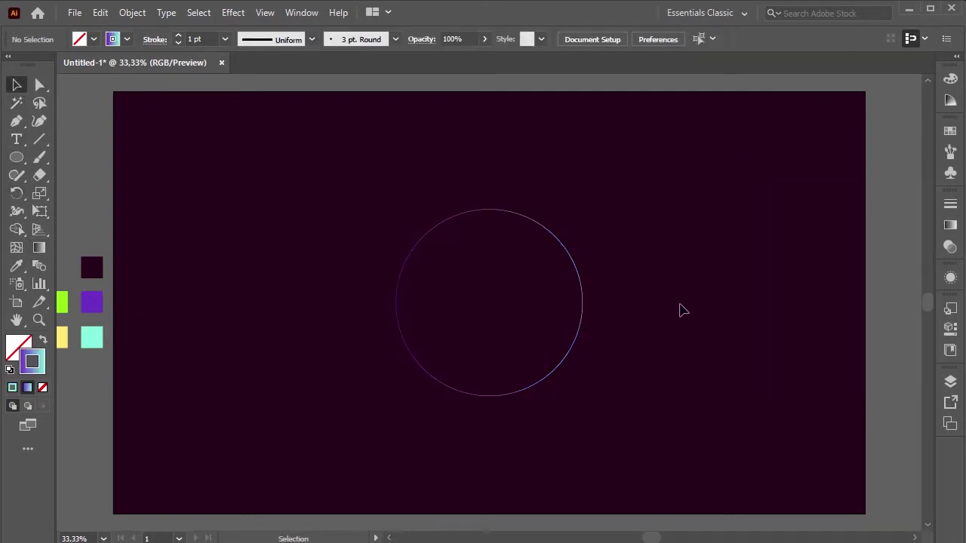
drag(329, 211, 444, 292)
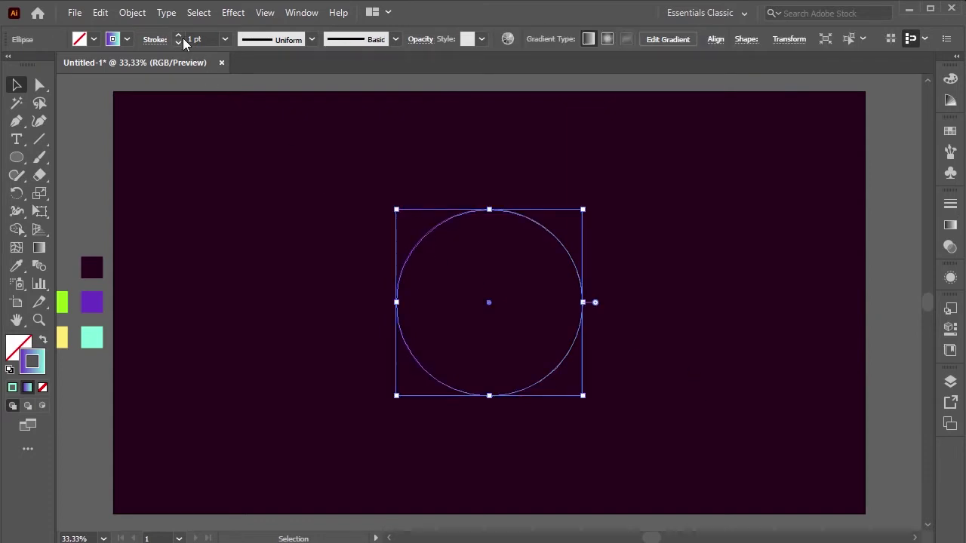
click(381, 396)
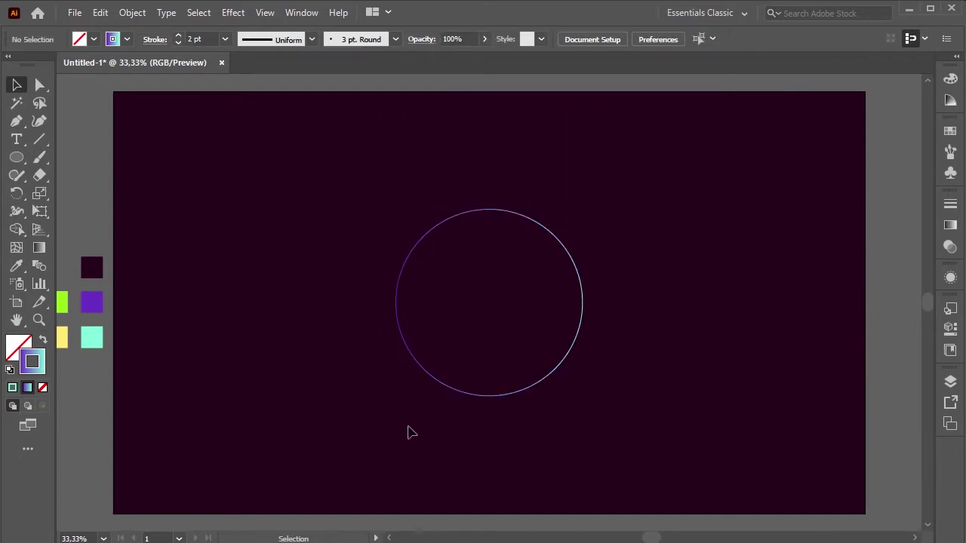
click(951, 382)
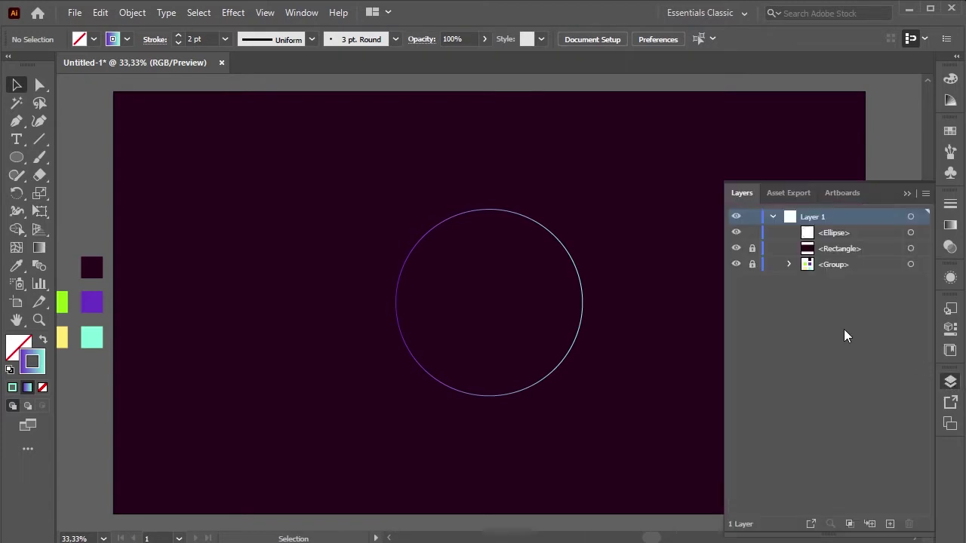
alt+click(839, 234)
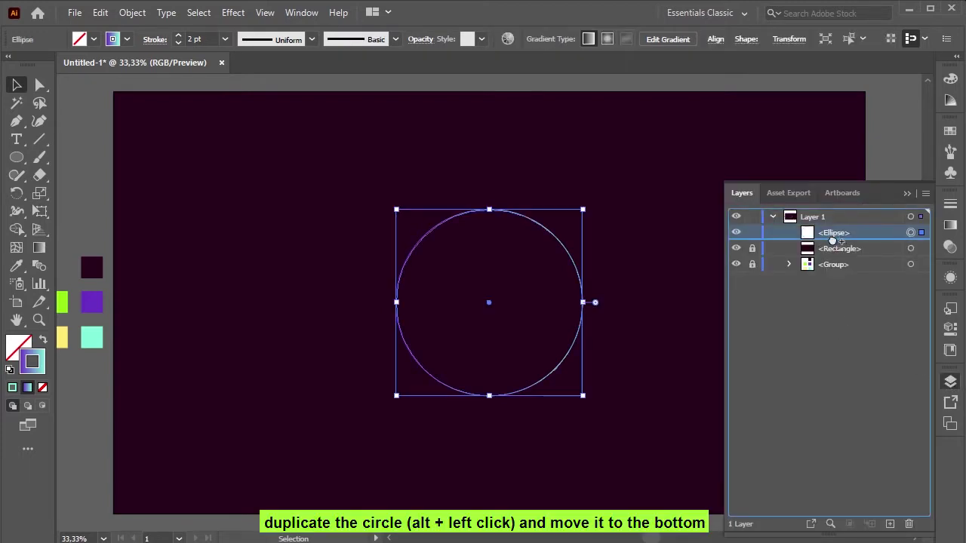
drag(833, 240, 834, 246)
click(830, 251)
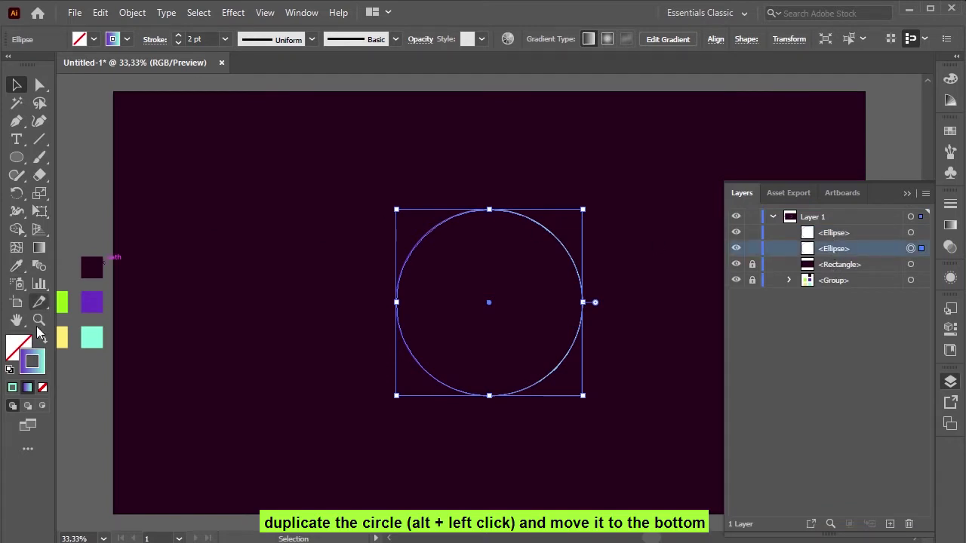
click(43, 341)
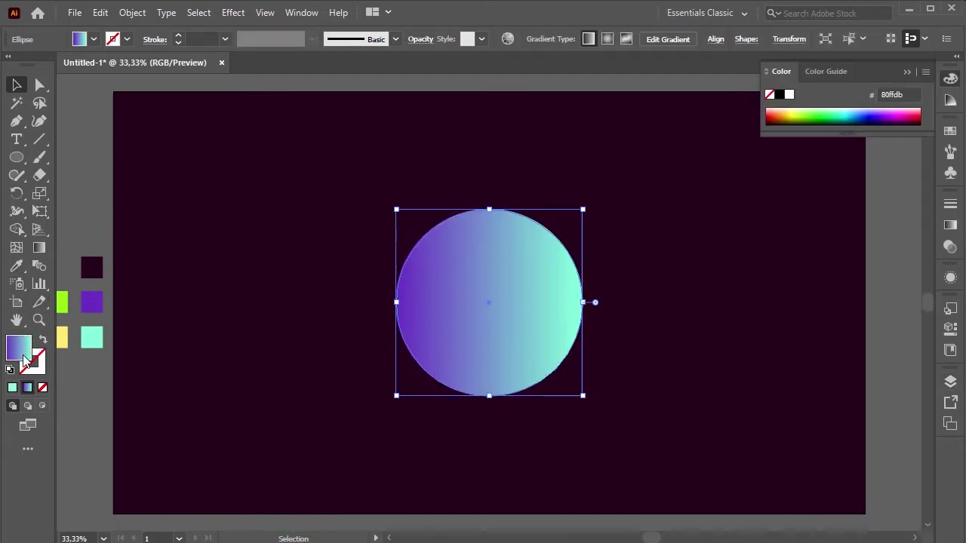
Fill the lower circle with the solid purple 6930c3 swatch colour.
click(16, 266)
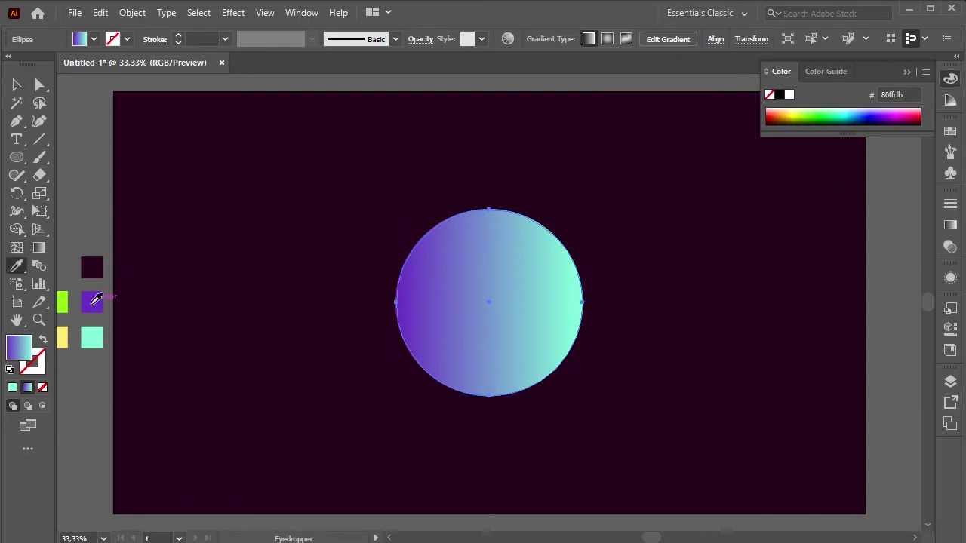
click(88, 307)
click(18, 85)
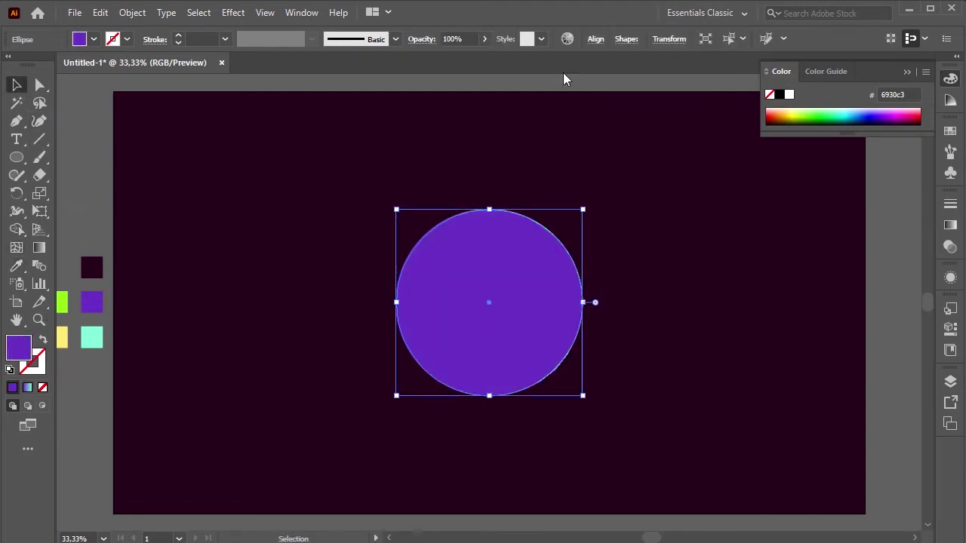
click(906, 72)
Set the purple circle's width to 540 px in Transform.
click(666, 41)
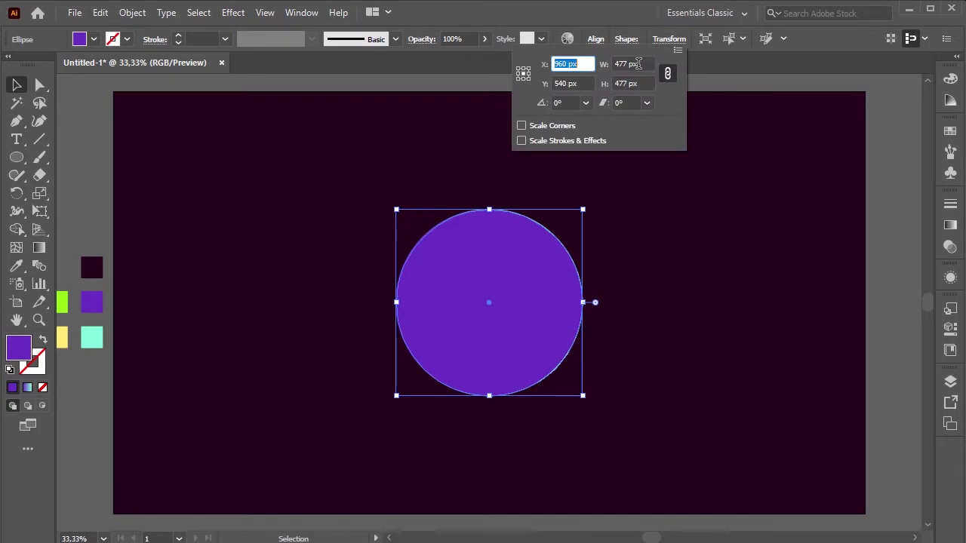
click(638, 64)
scroll(637, 64, up, 15)
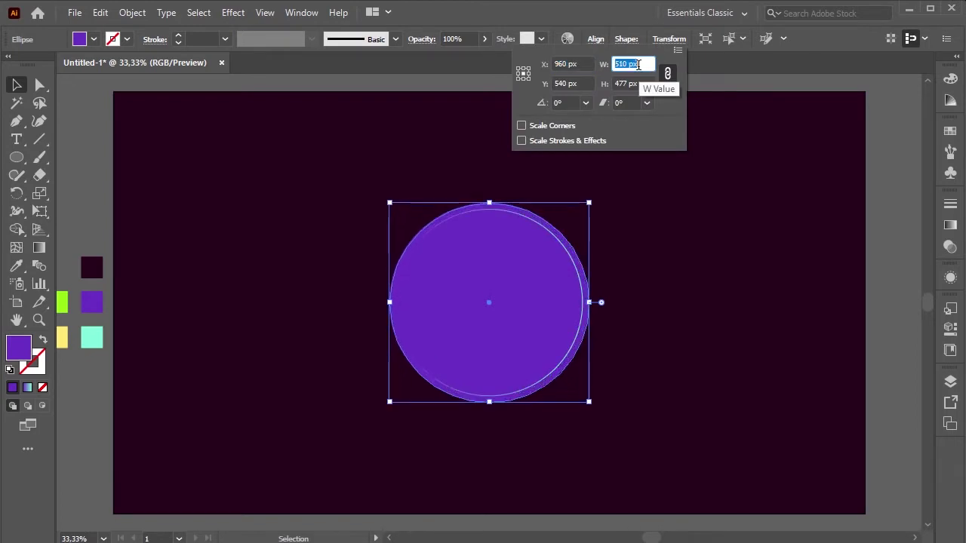
scroll(637, 64, up, 10)
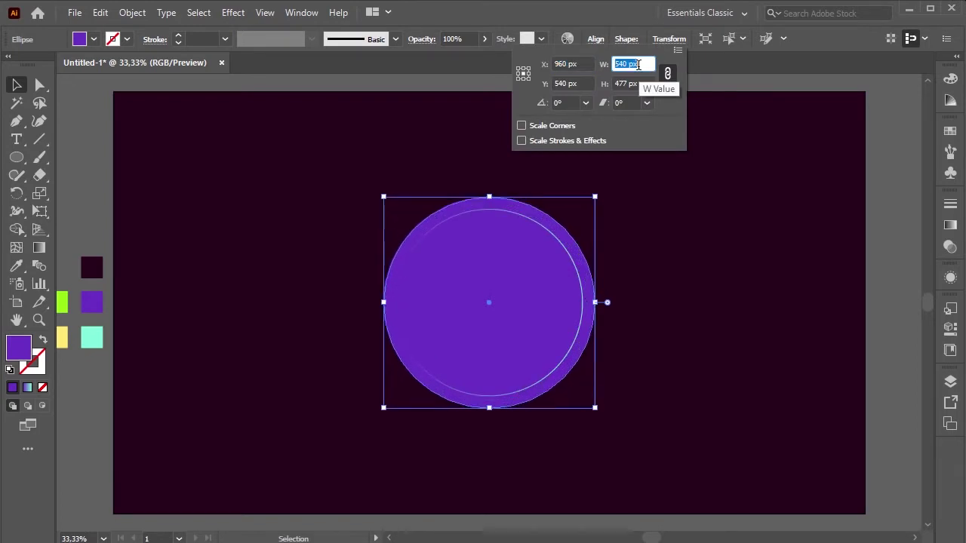
key(Return)
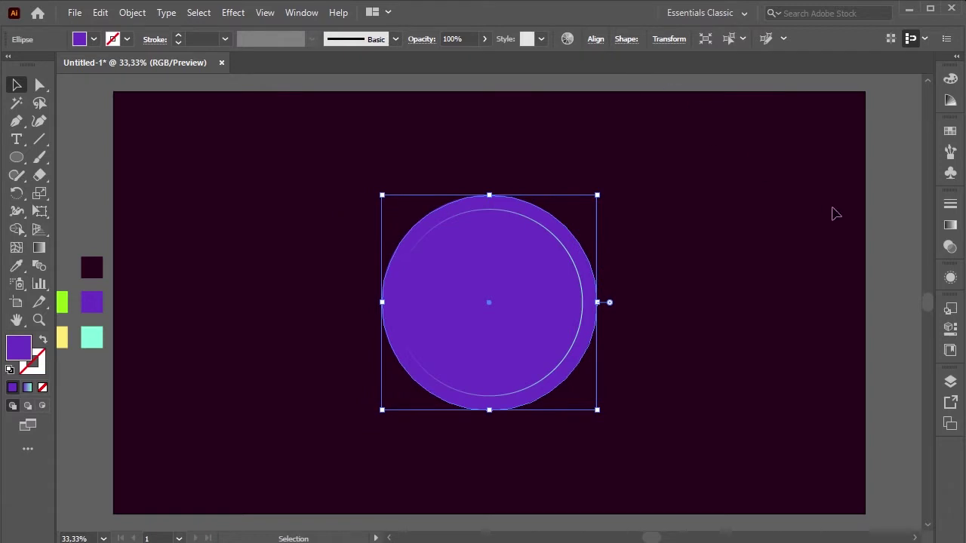
Apply a Gaussian Blur with a 19-pixel radius to the purple circle via Appearance.
click(951, 226)
click(950, 226)
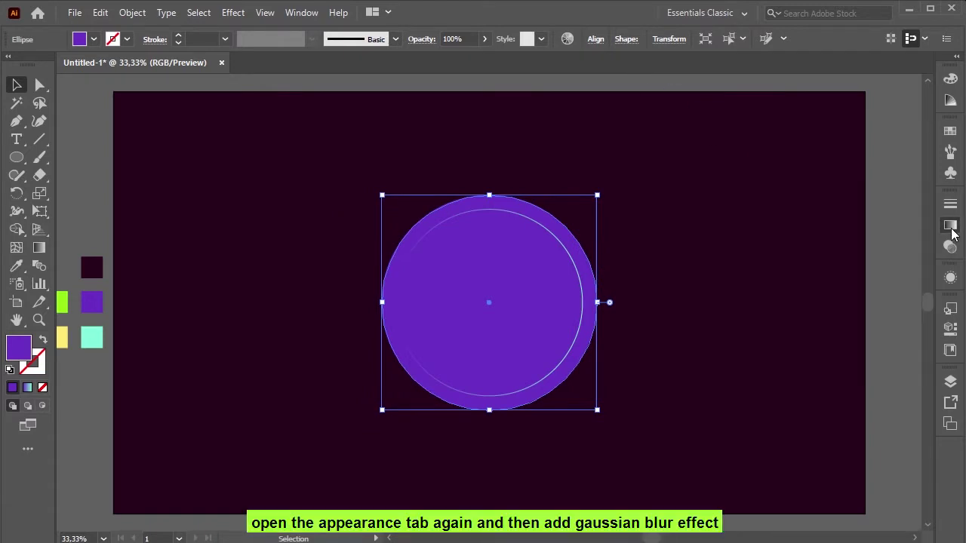
click(952, 279)
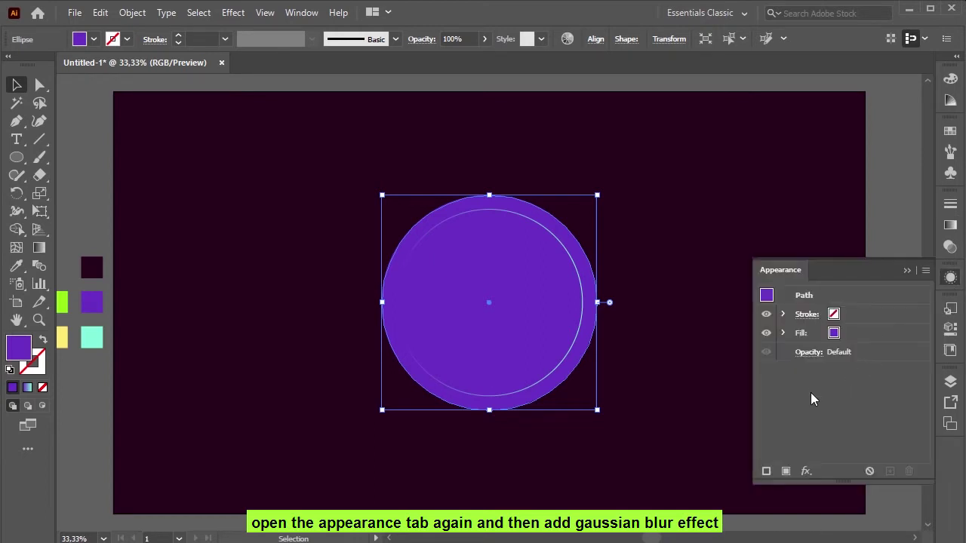
click(806, 471)
mouse_move(830, 336)
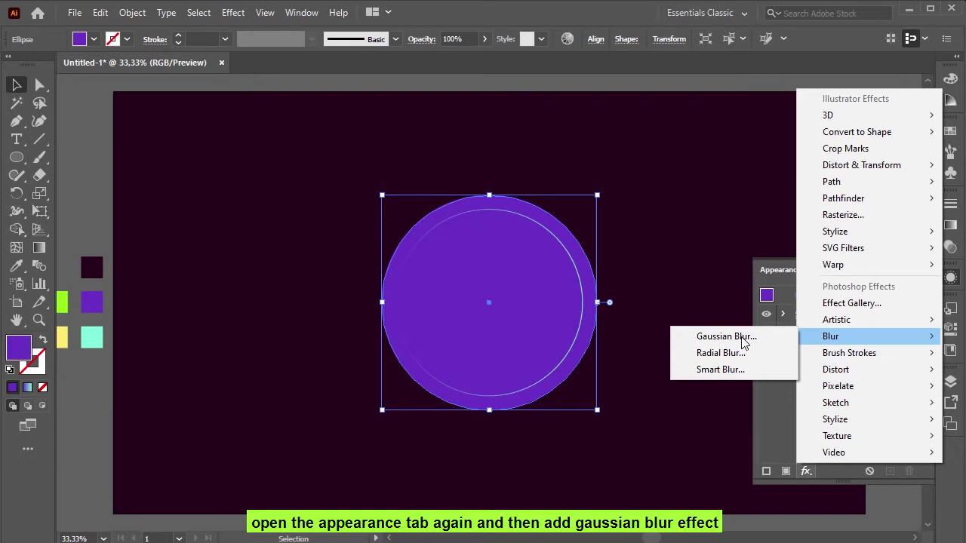
click(743, 344)
click(781, 262)
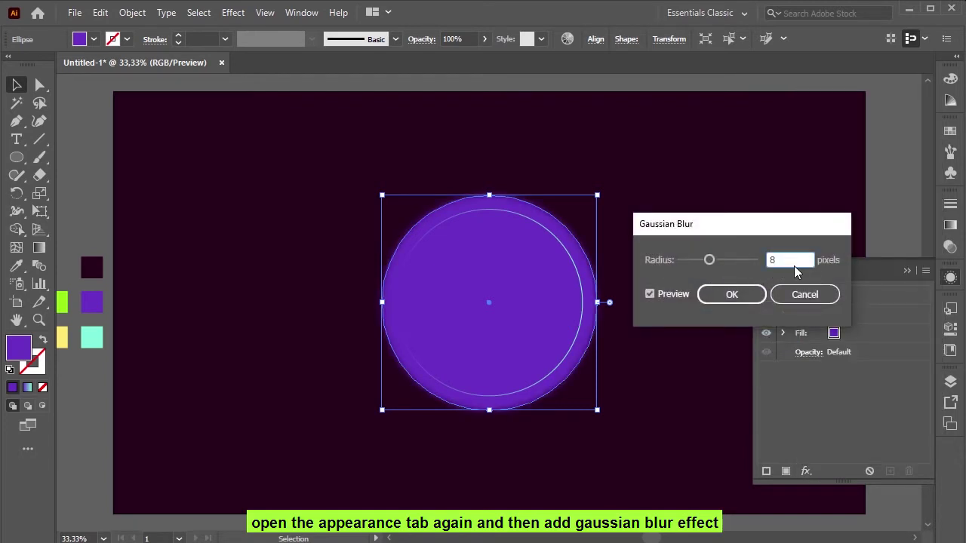
key(Up)
key(Up)
key(Up)
key(Up)
key(Up)
key(Up)
key(Up)
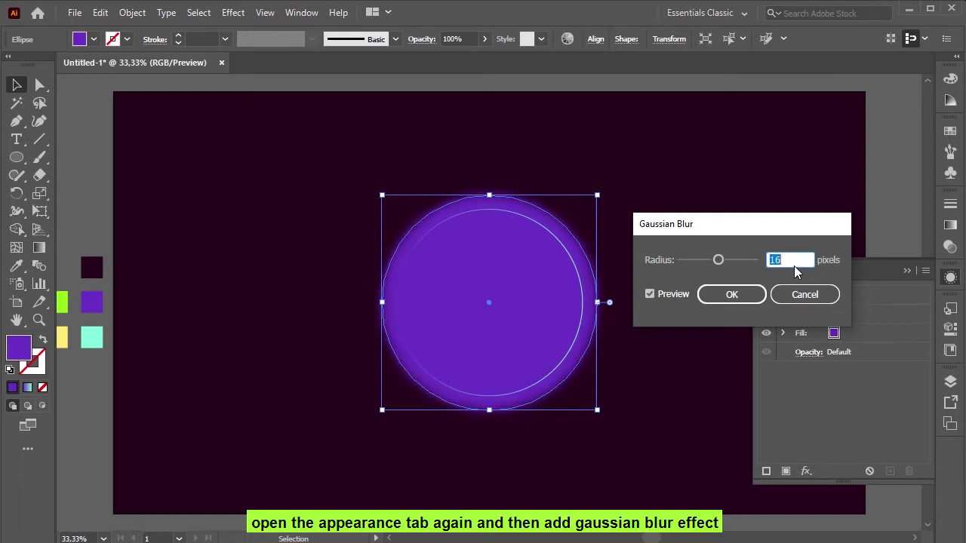
key(Up)
key(Up)
key(Up)
key(Up)
key(Up)
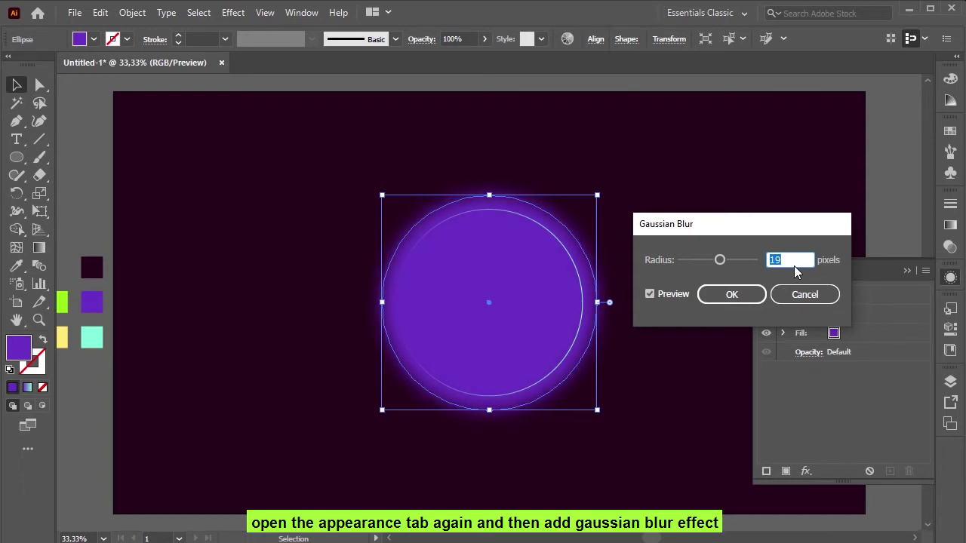
click(735, 296)
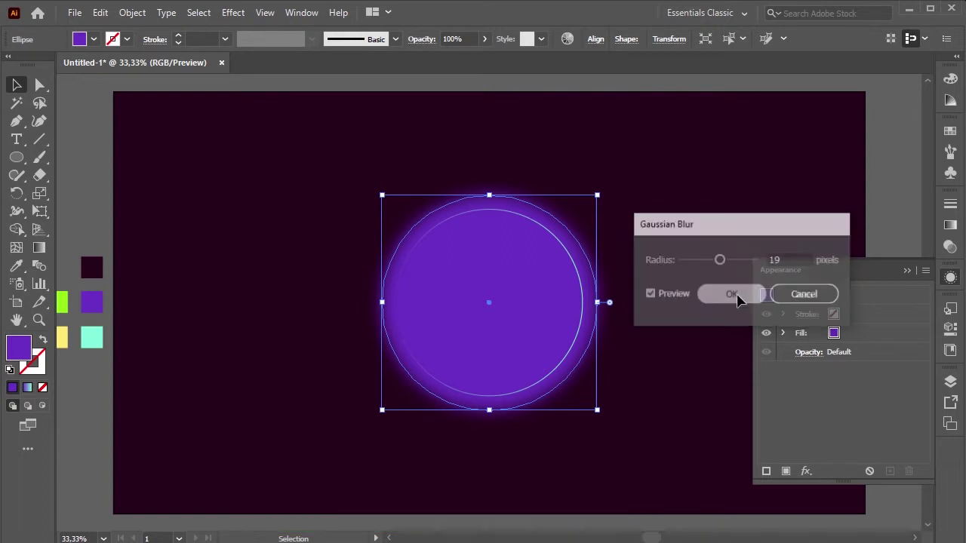
click(915, 271)
Set the blurred purple Ellipse's opacity to 50% and deselect it.
click(949, 382)
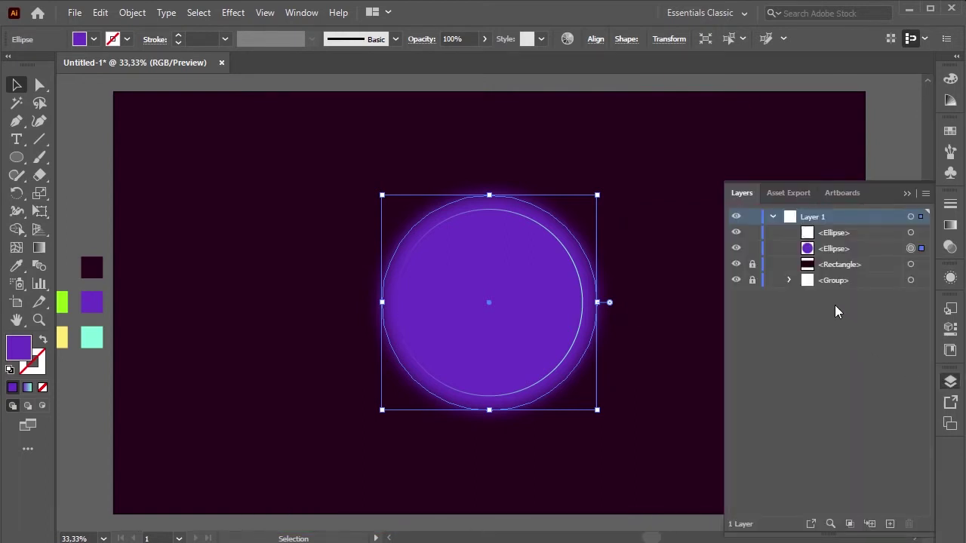
click(833, 249)
click(453, 39)
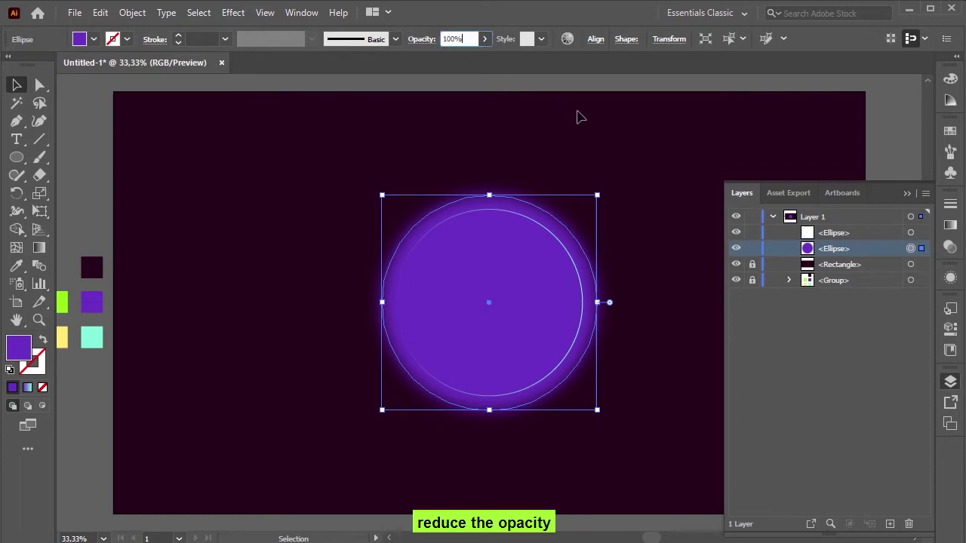
text(60)
key(Return)
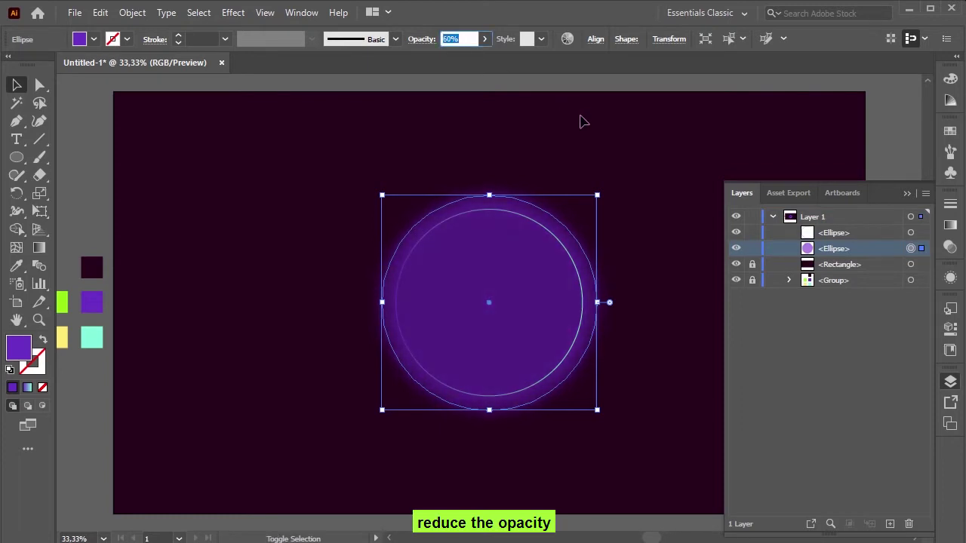
text(50)
key(Return)
key(Escape)
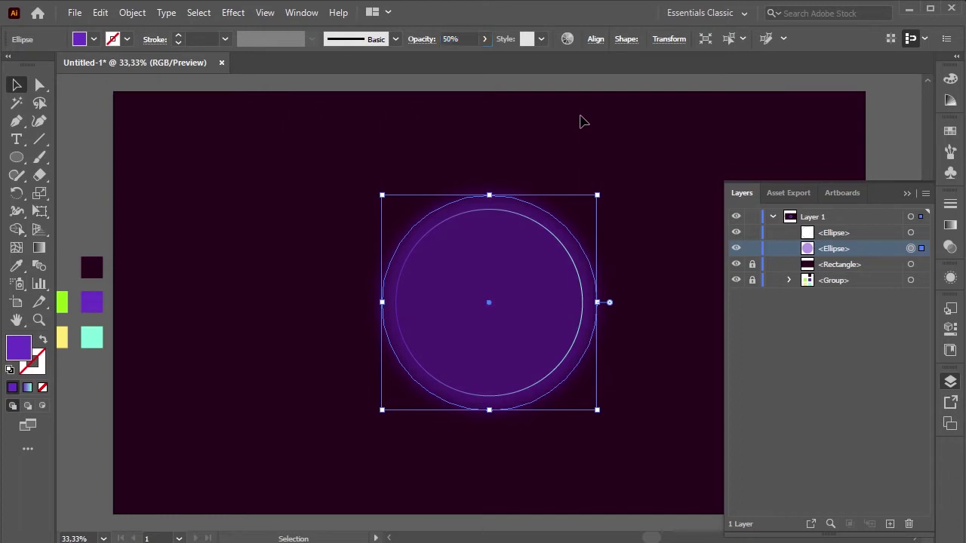
click(580, 121)
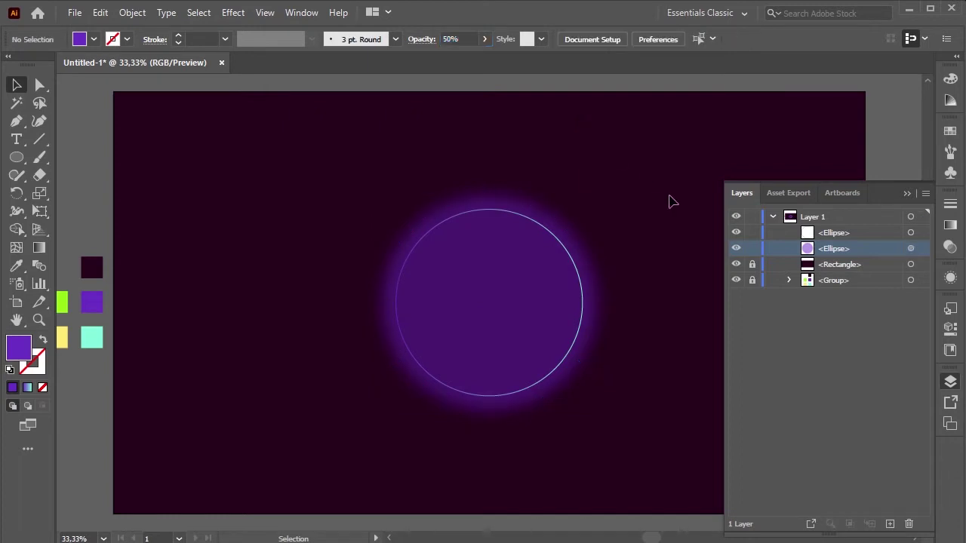
Duplicate the outlined circle and place the copy above the purple glow circle.
click(827, 234)
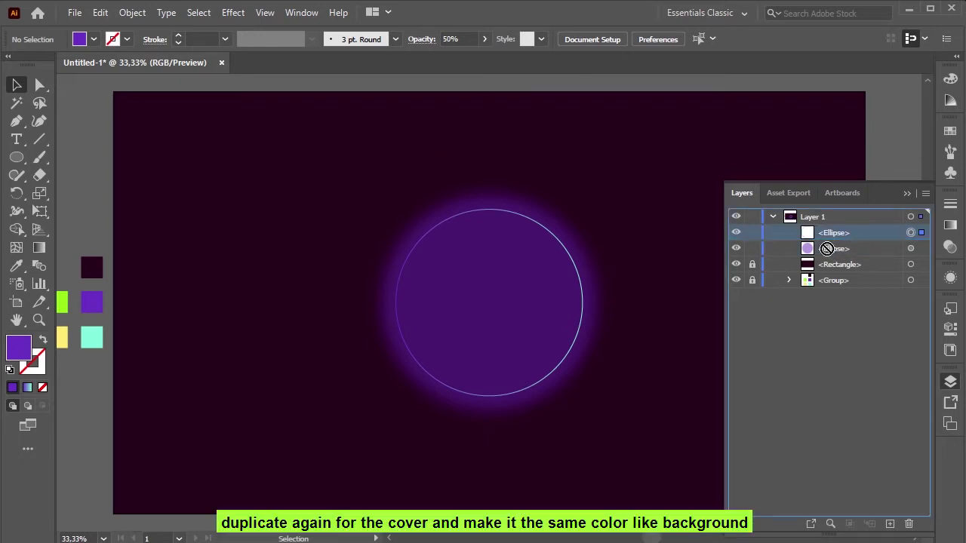
drag(828, 236, 833, 270)
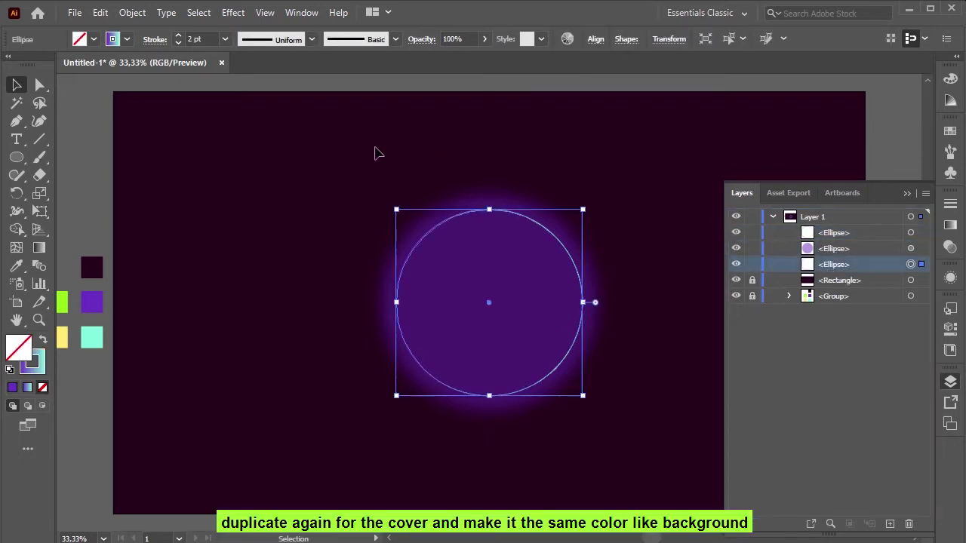
drag(836, 272, 830, 250)
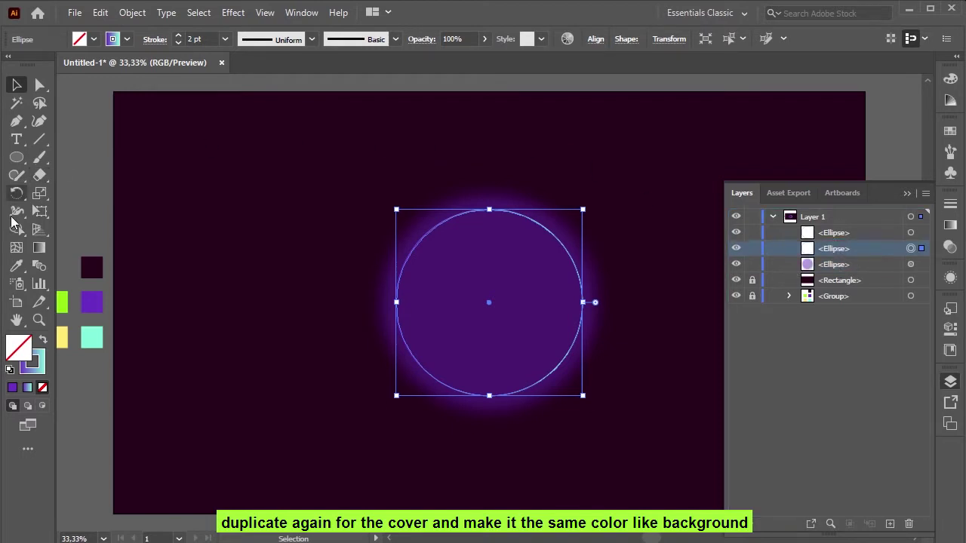
Fill the copy with the dark background purple and lock all three circles.
click(18, 265)
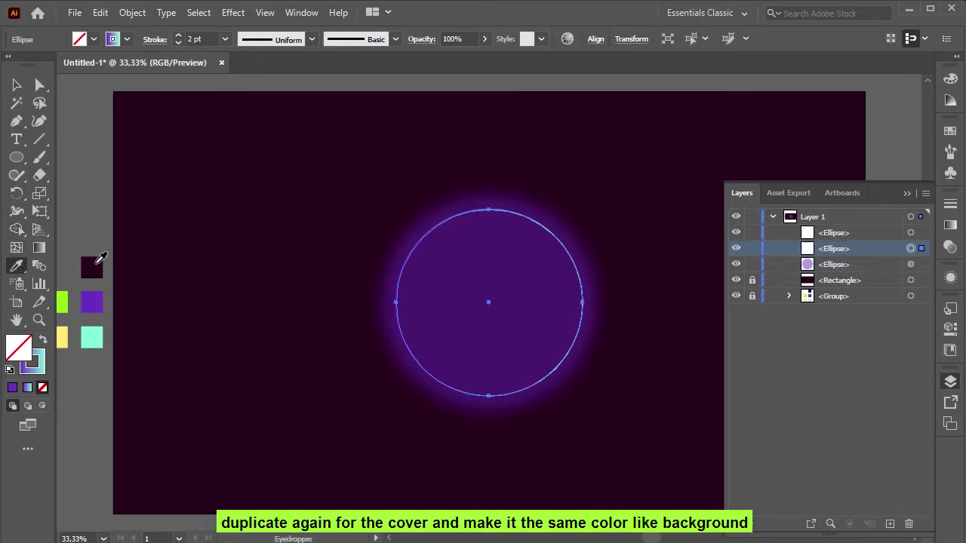
click(96, 264)
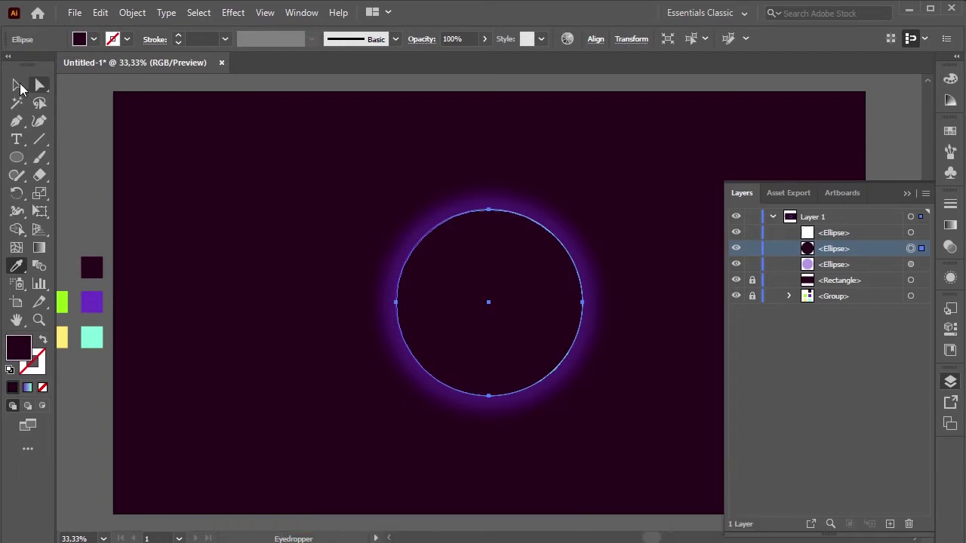
click(17, 85)
click(350, 163)
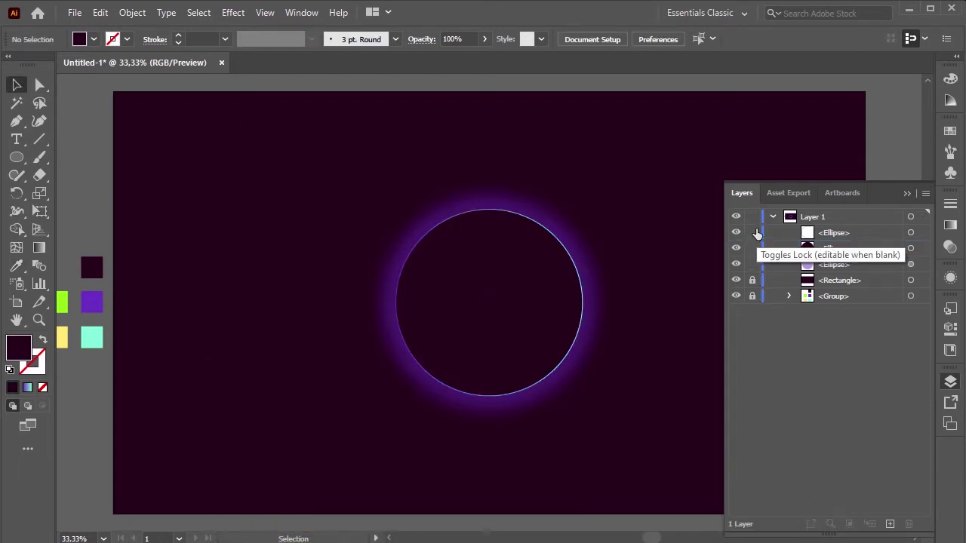
drag(757, 234, 758, 265)
click(911, 194)
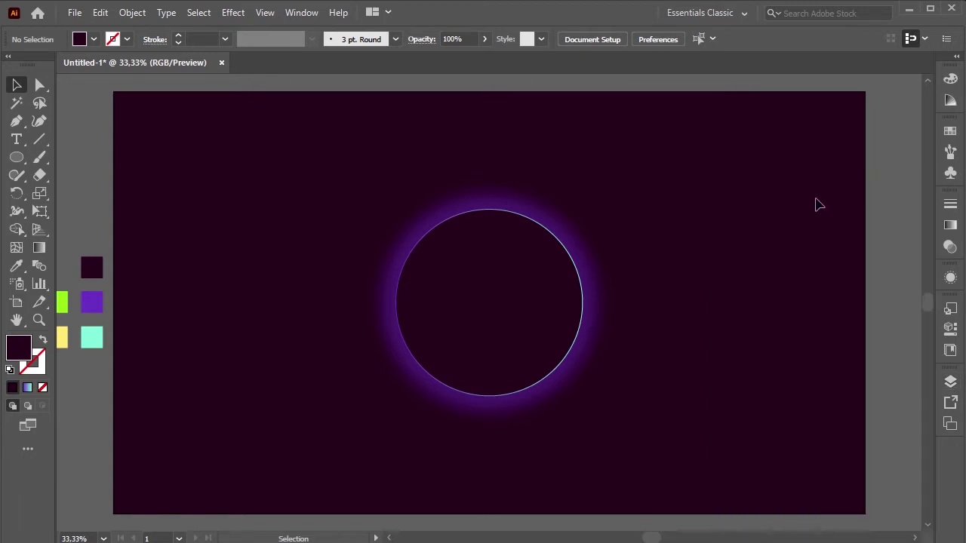
Draw a closed teardrop path along the ring's left side with the Curvature Tool.
click(40, 123)
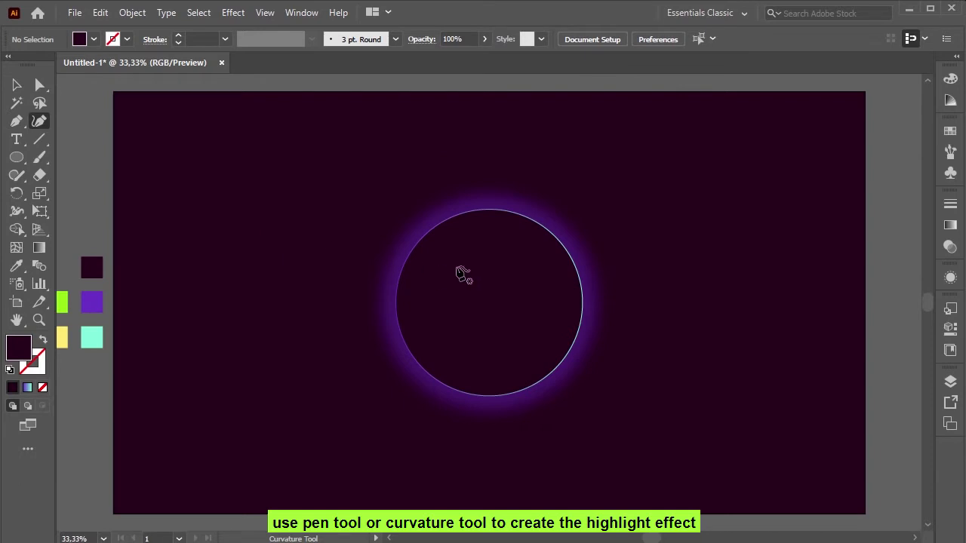
click(495, 217)
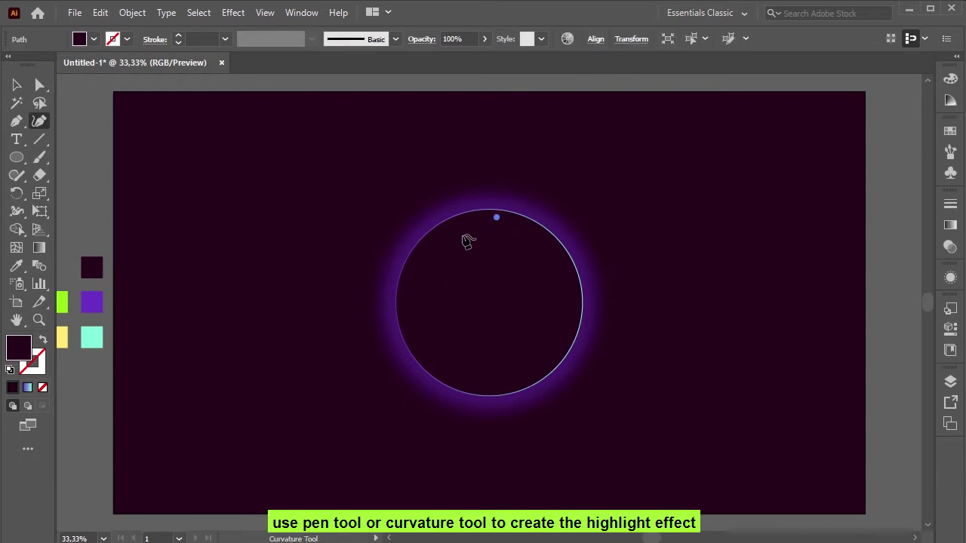
click(417, 264)
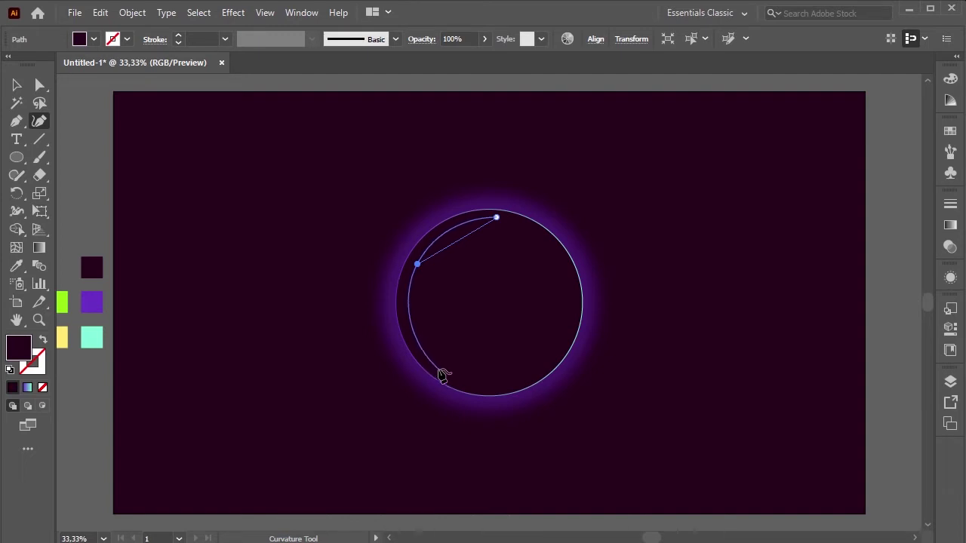
click(435, 367)
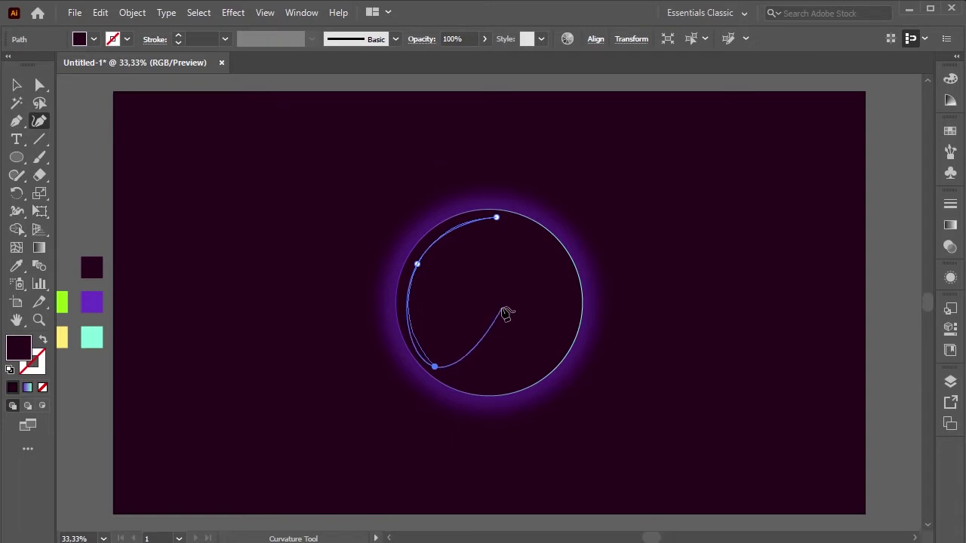
click(502, 308)
click(487, 259)
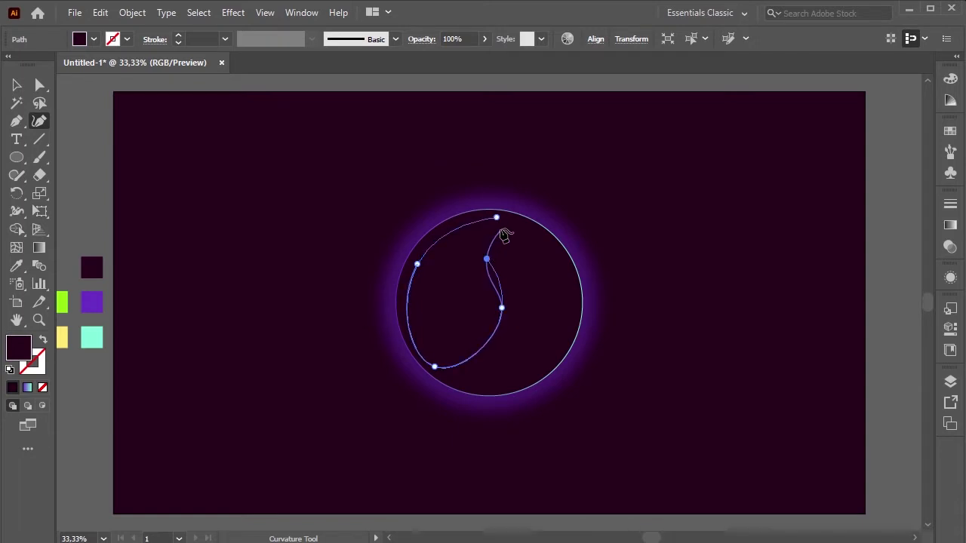
click(496, 217)
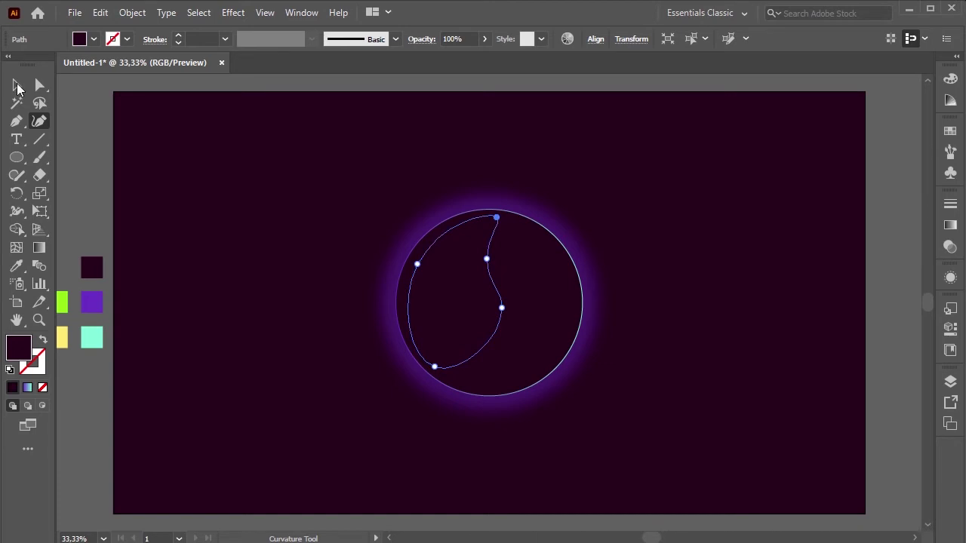
Fill the teardrop with the purple swatch, deselect it, and zoom to 66.67%.
click(17, 86)
click(17, 266)
click(105, 303)
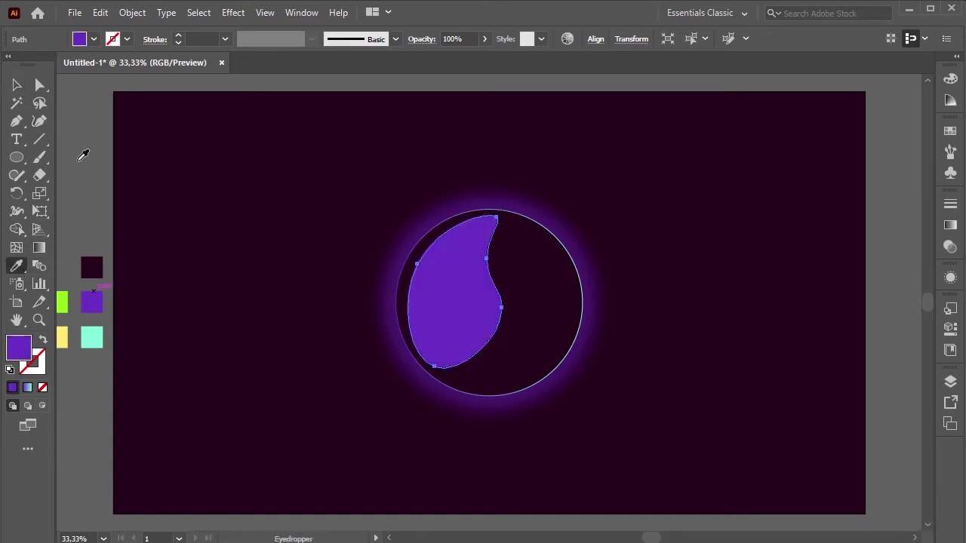
click(18, 86)
click(232, 181)
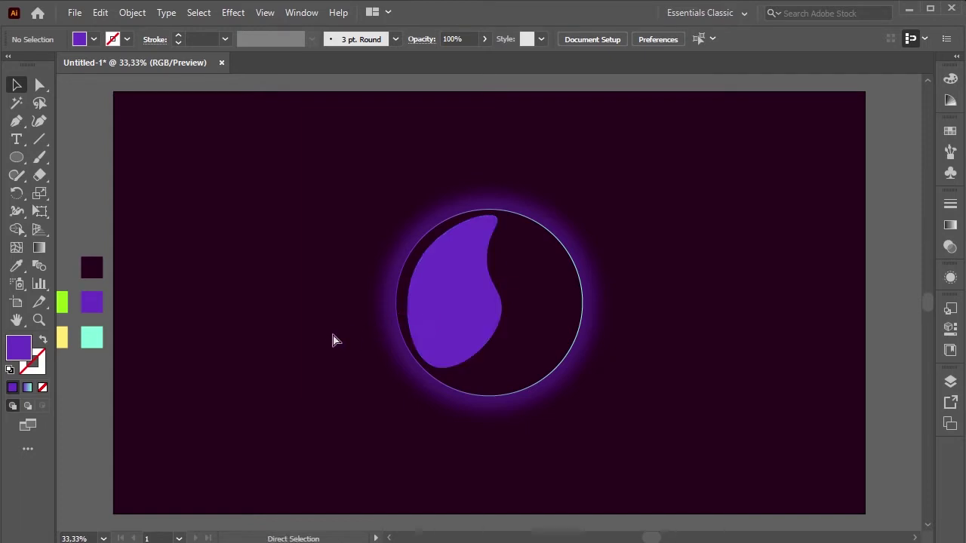
key(ctrl+plus)
key(ctrl+plus)
Pull the teardrop's bottom anchor upward and nudge it two steps right.
click(42, 85)
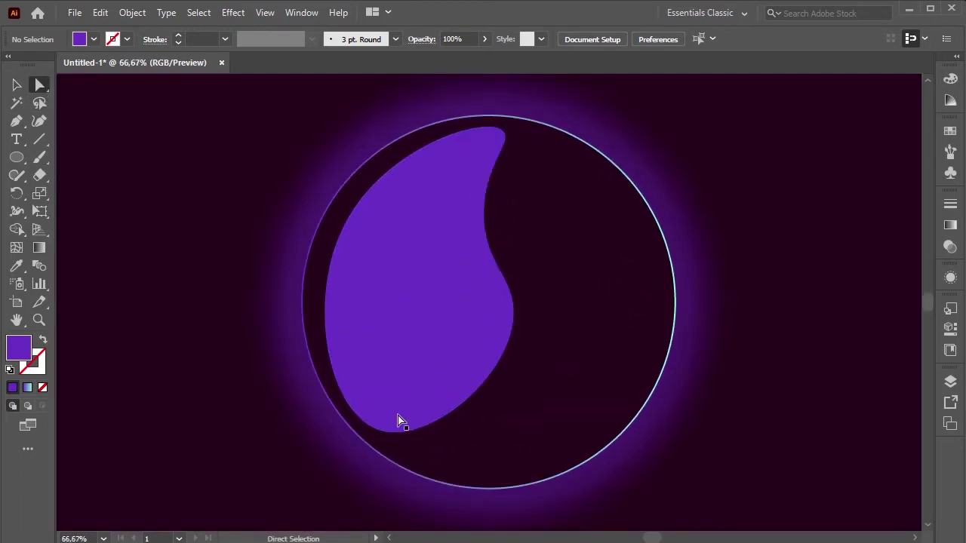
click(376, 432)
drag(377, 434, 380, 423)
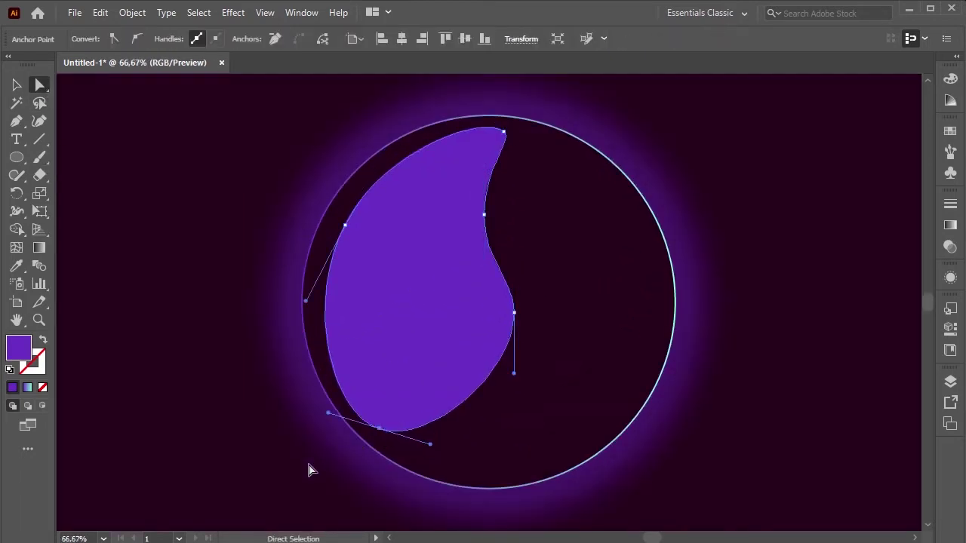
key(Right)
key(Right)
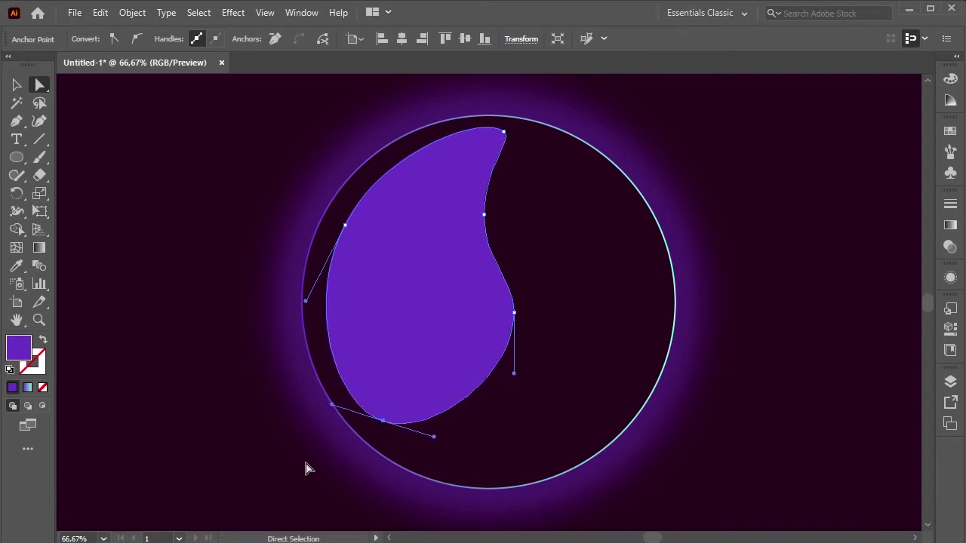
key(Right)
key(Right)
key(Right)
key(Right)
key(Right)
key(Right)
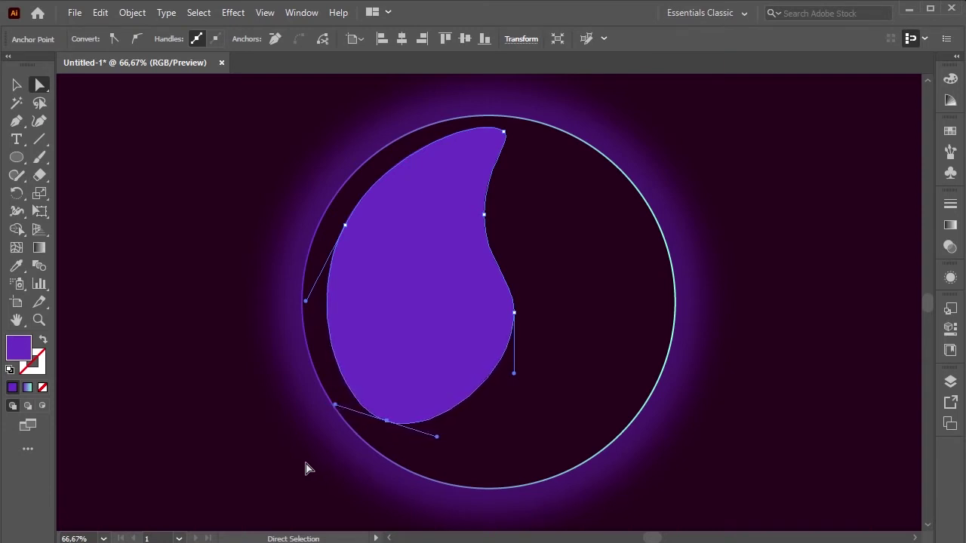
click(307, 469)
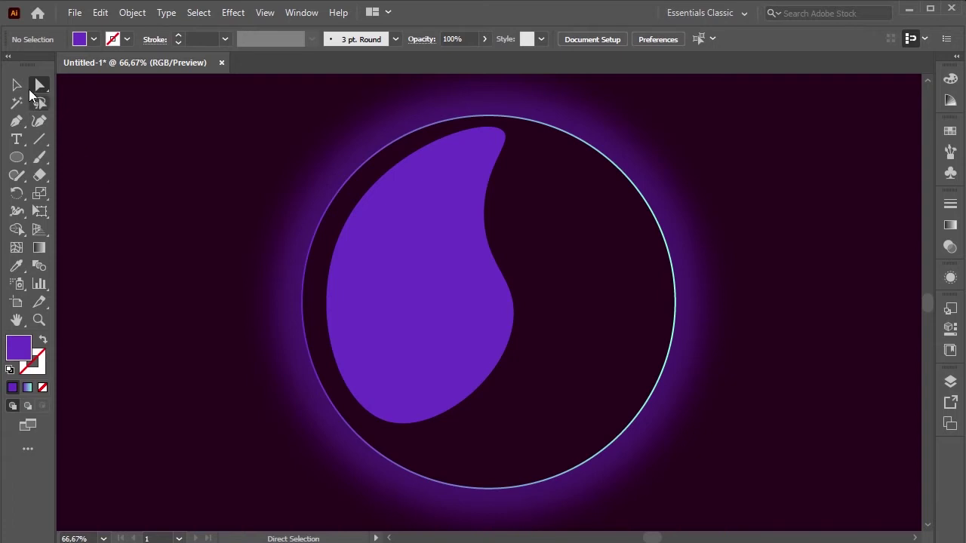
Nudge the teardrop's top anchor two steps down.
click(503, 132)
key(Down)
key(Down)
key(Down)
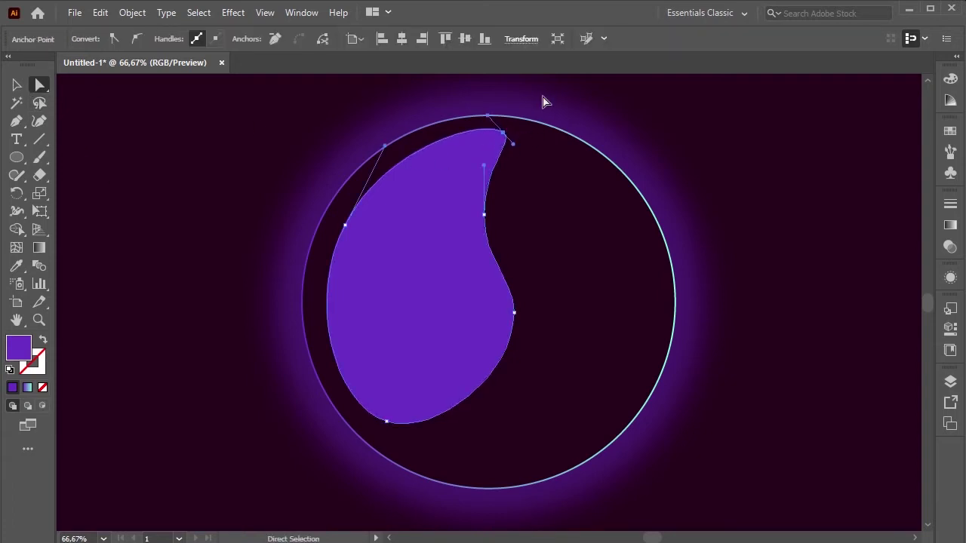
key(Down)
key(Down)
key(Down)
key(Down)
key(Down)
key(Down)
click(277, 134)
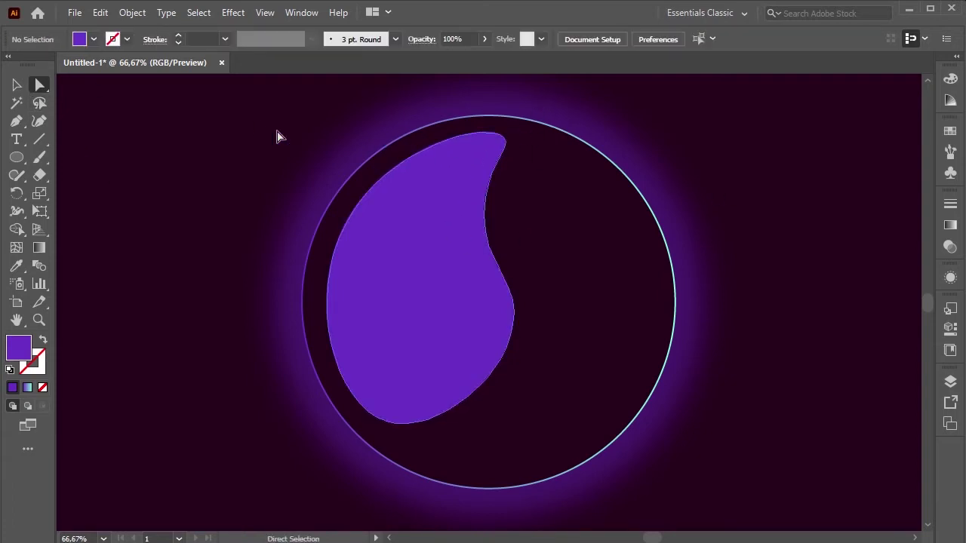
Draw a closed curved path inside the purple teardrop with the Curvature tool.
click(17, 85)
click(39, 121)
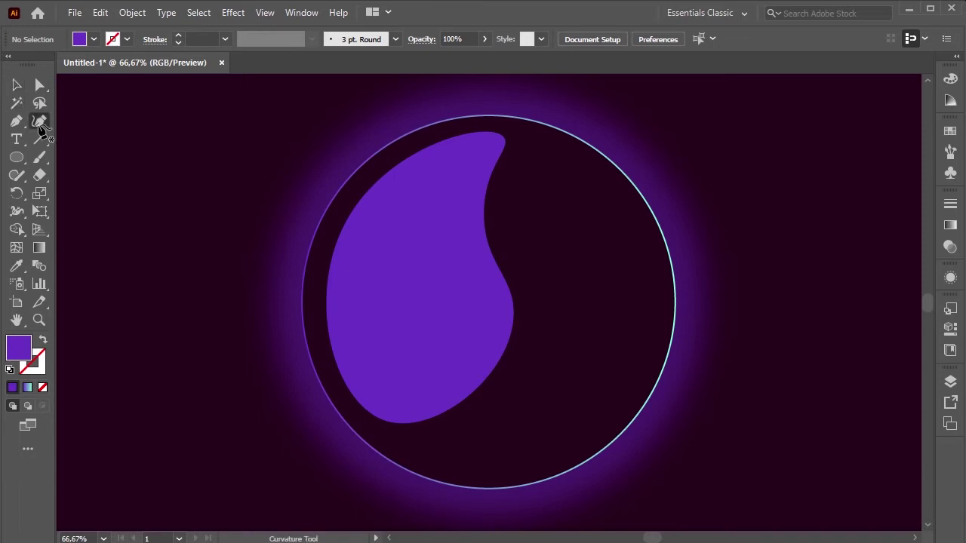
click(416, 175)
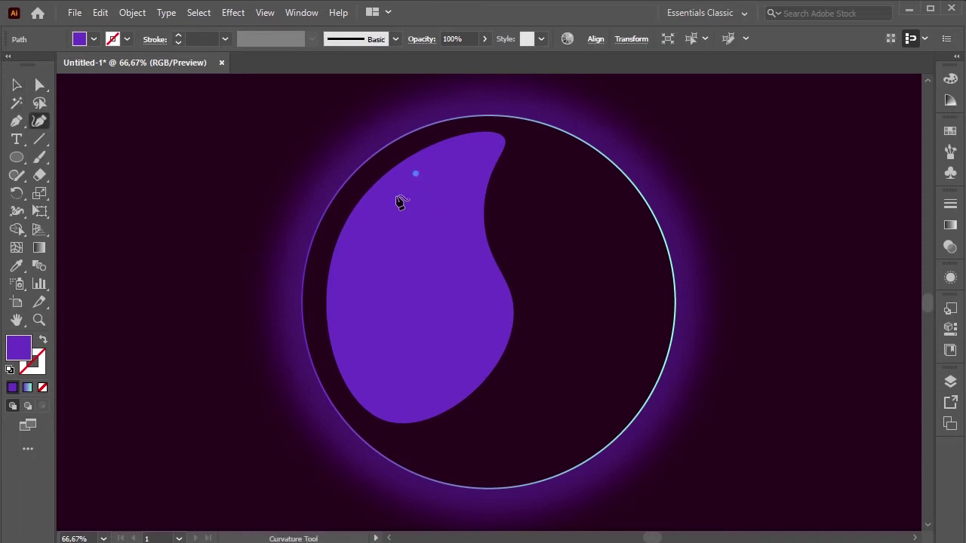
click(351, 259)
click(368, 387)
click(433, 348)
click(418, 239)
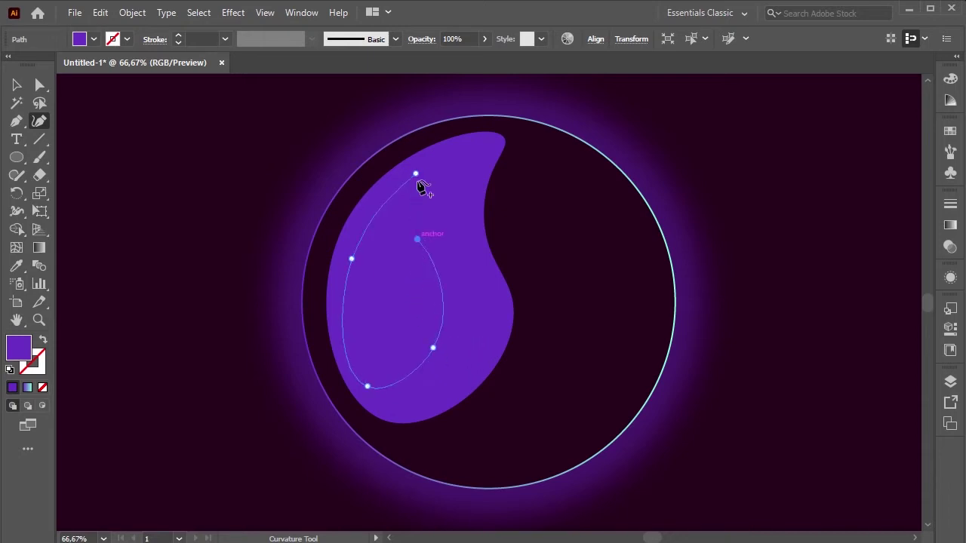
click(416, 174)
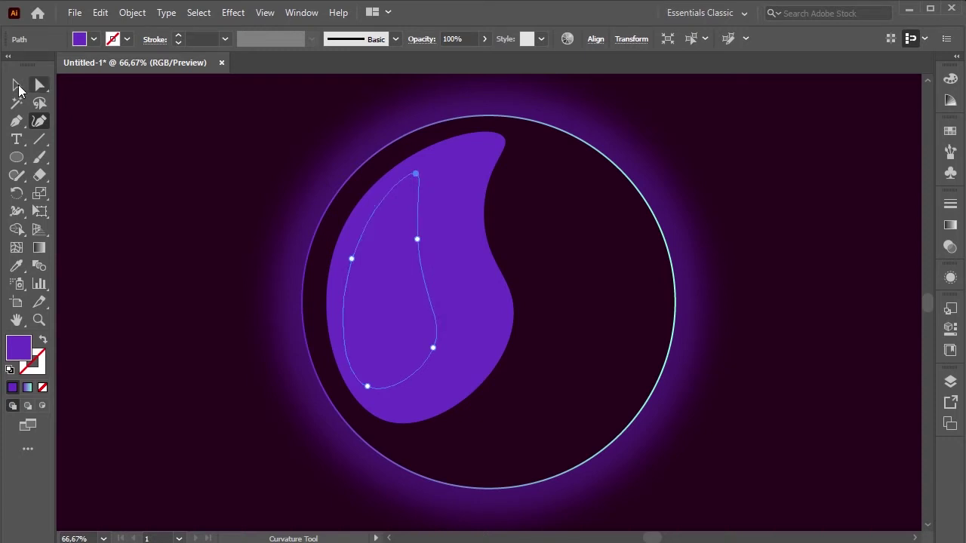
Shift the inner path slightly up and left so it hugs the teardrop's left edge.
key(v)
click(226, 280)
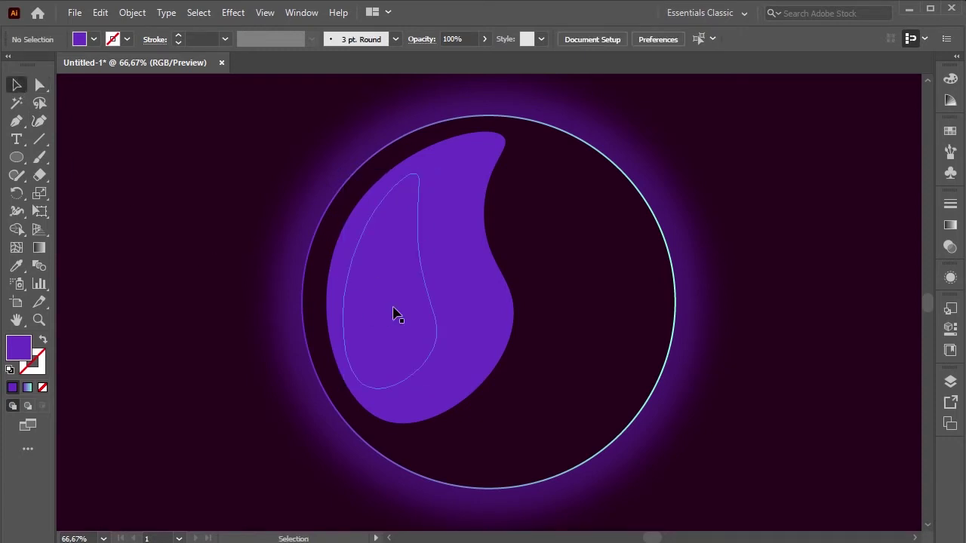
click(395, 314)
drag(394, 315, 392, 313)
key(Up)
key(Up)
key(Up)
key(Left)
key(Left)
key(Left)
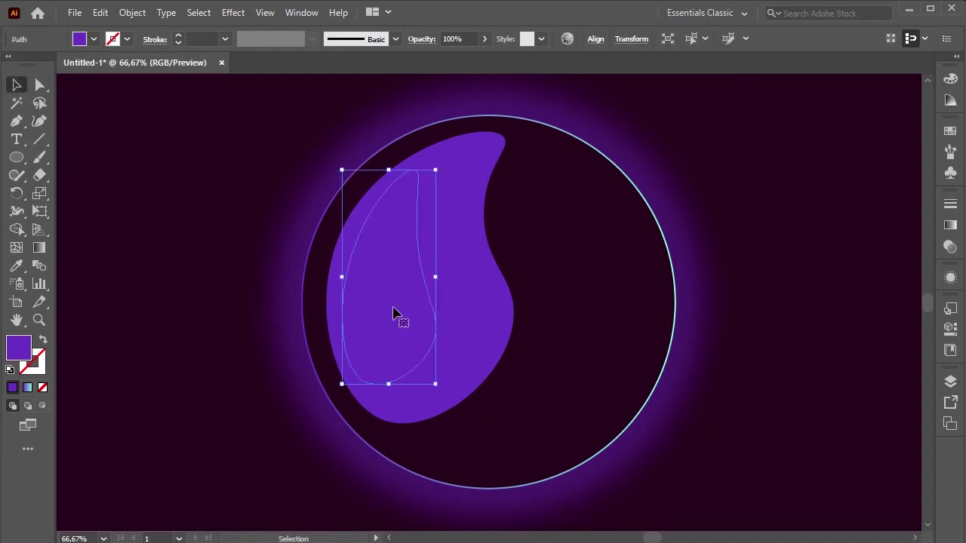
key(Left)
key(Left)
key(Left)
key(Left)
key(Left)
key(Left)
key(Left)
key(Left)
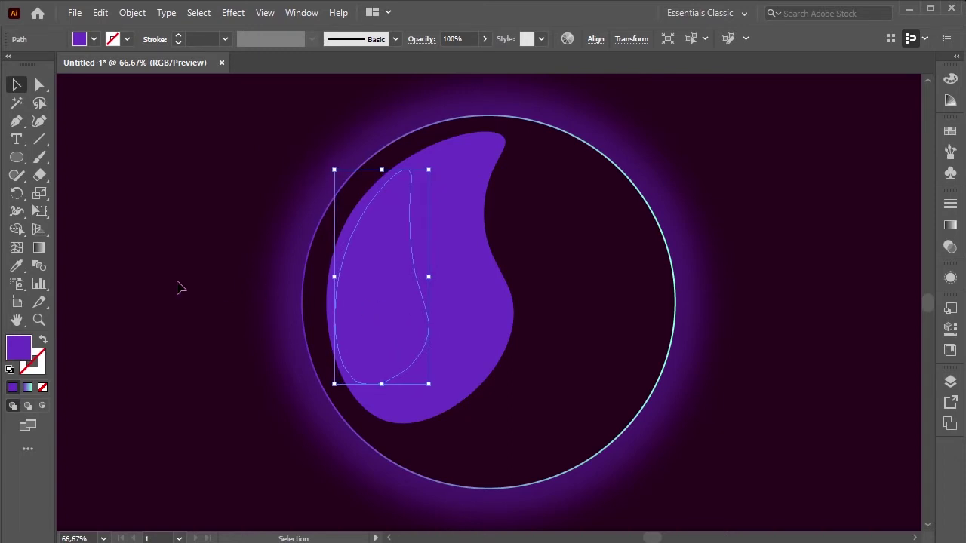
key(a)
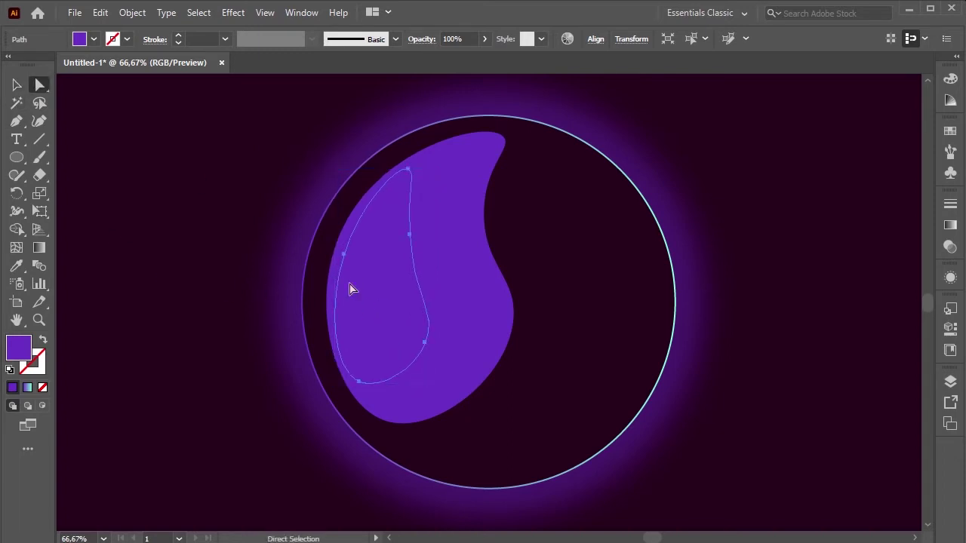
click(346, 254)
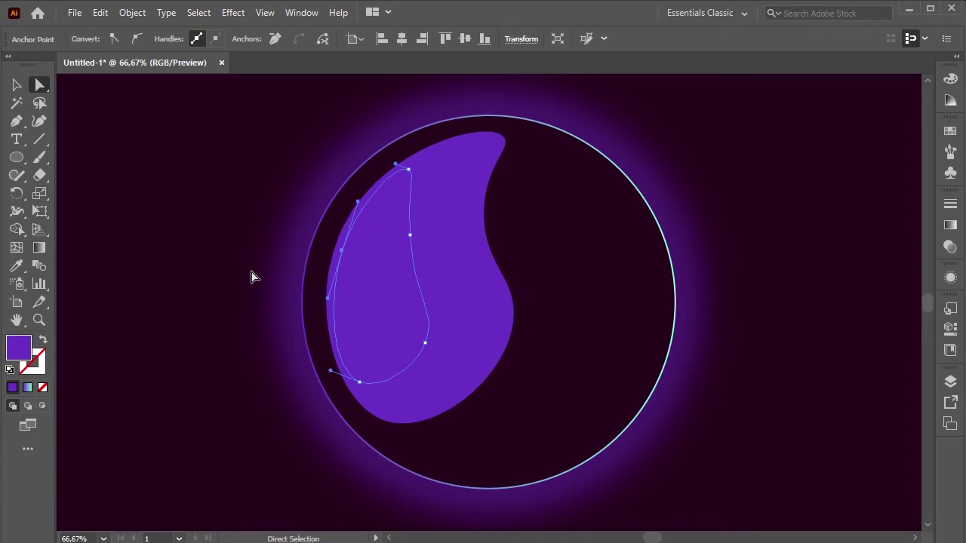
click(253, 277)
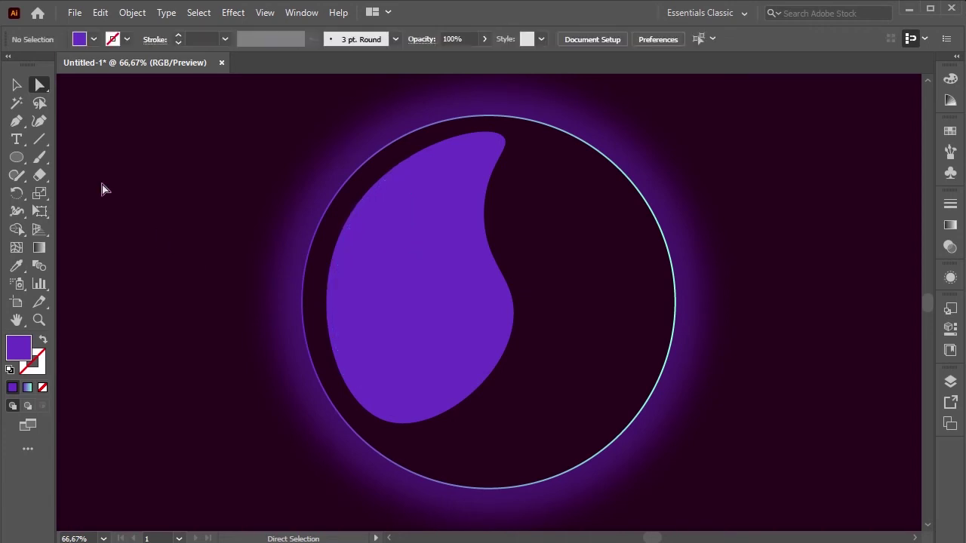
click(16, 84)
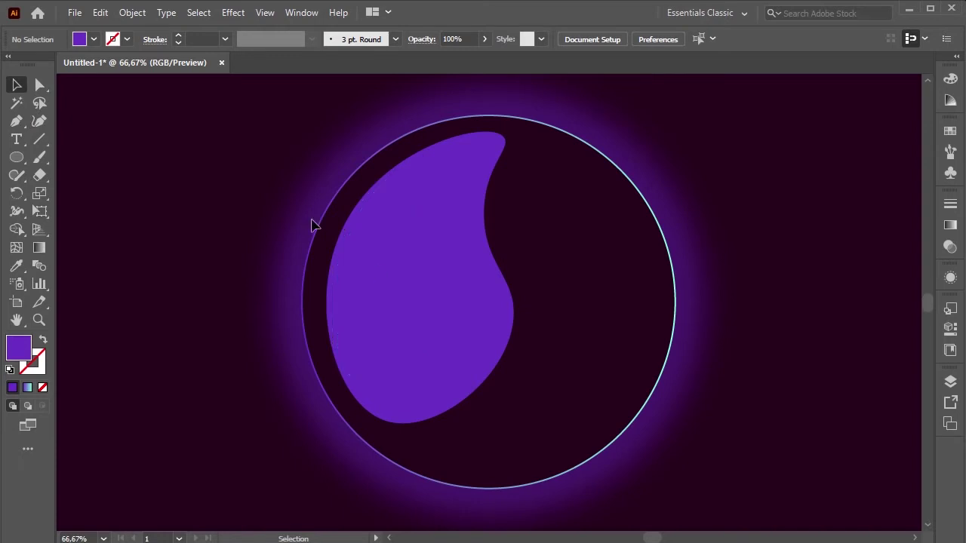
Set both teardrop shapes to 30% opacity.
drag(209, 179, 519, 346)
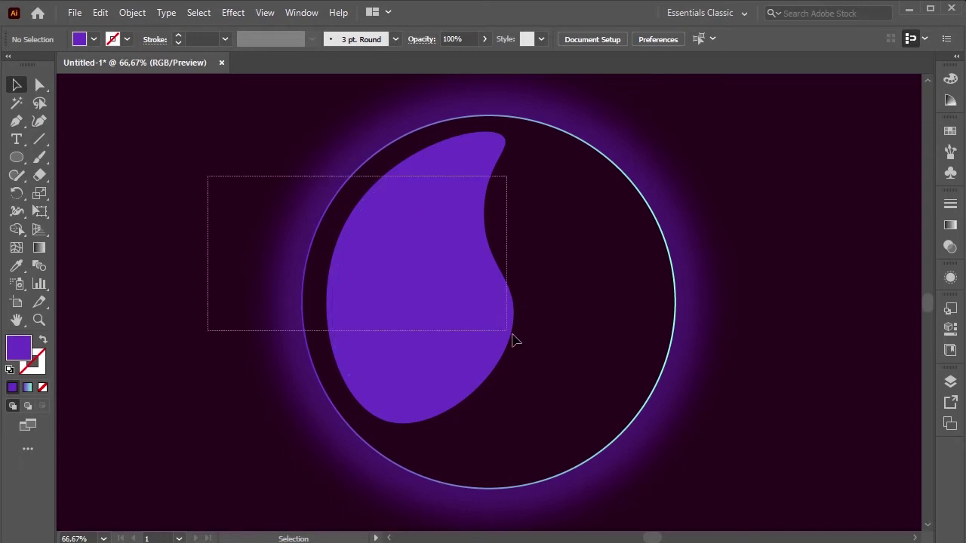
click(465, 38)
text(60)
key(Return)
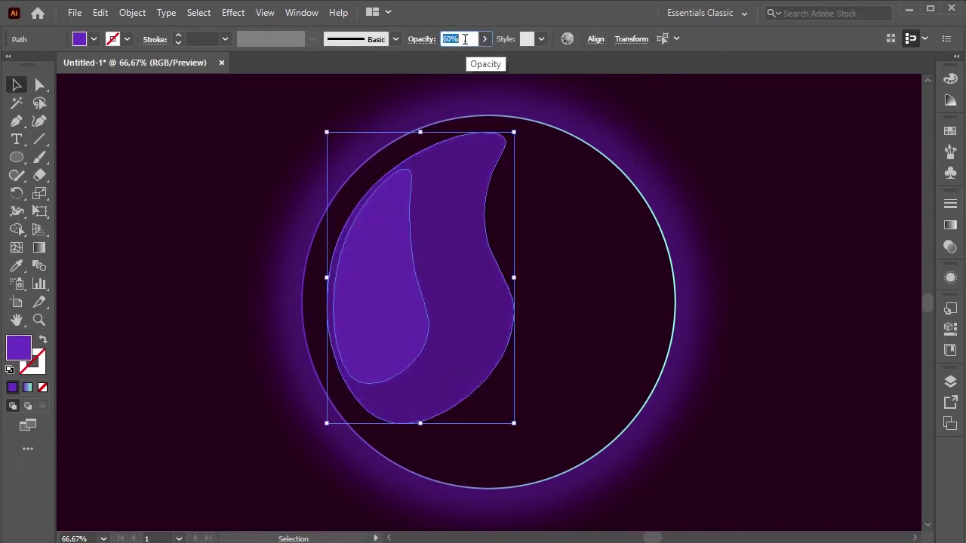
text(30)
key(Return)
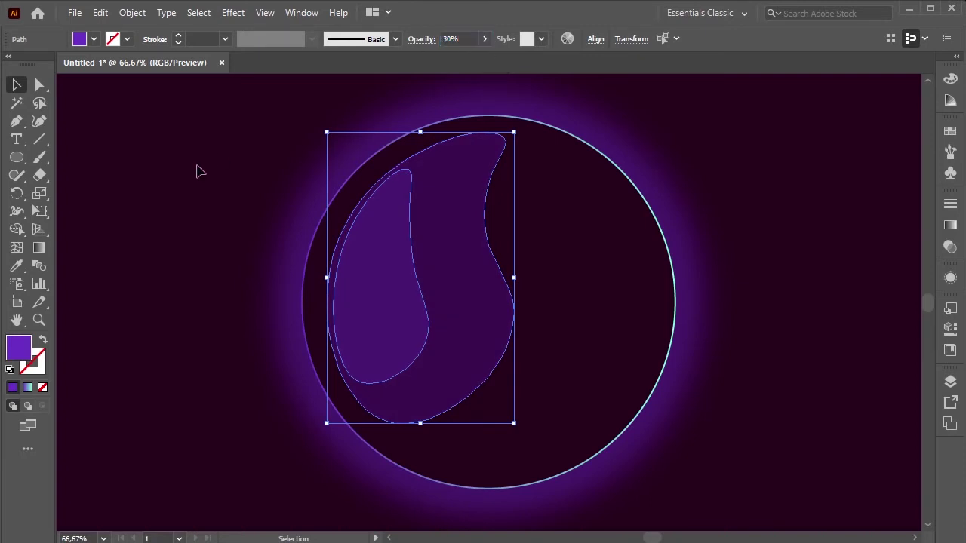
Apply the last effect (Ctrl+Shift+E) to the inner teardrop.
click(169, 187)
click(365, 281)
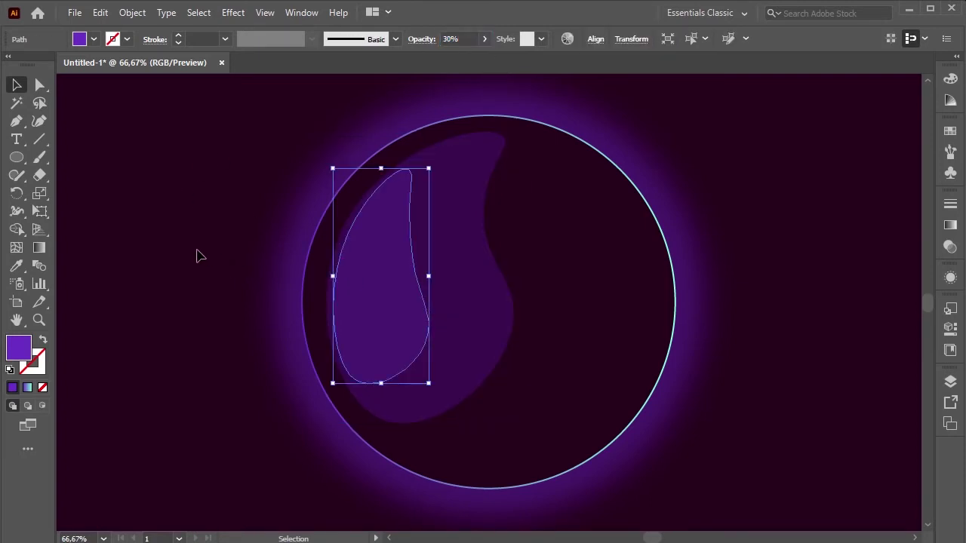
key(ctrl+shift+e)
click(175, 248)
Draw a thin closed flame sliver near the orb's upper left.
click(39, 121)
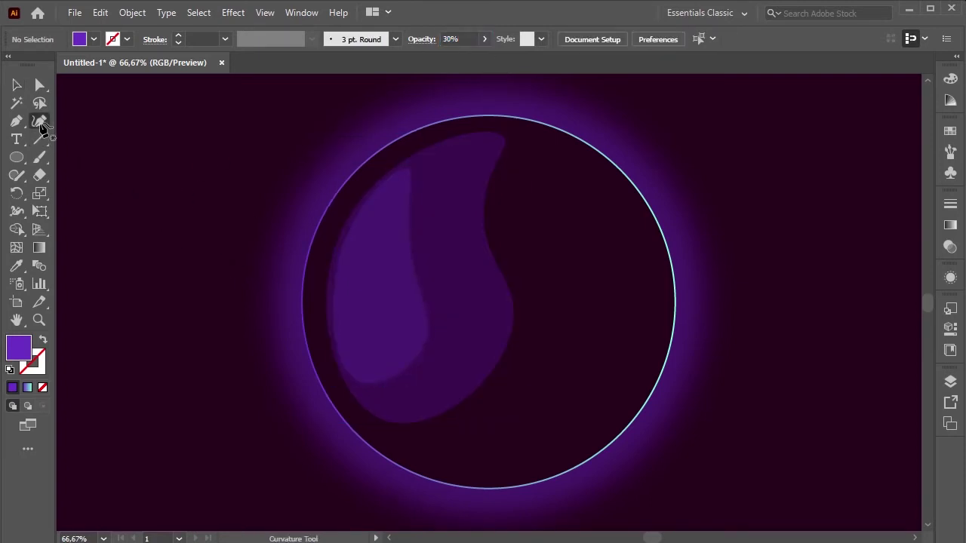
click(378, 200)
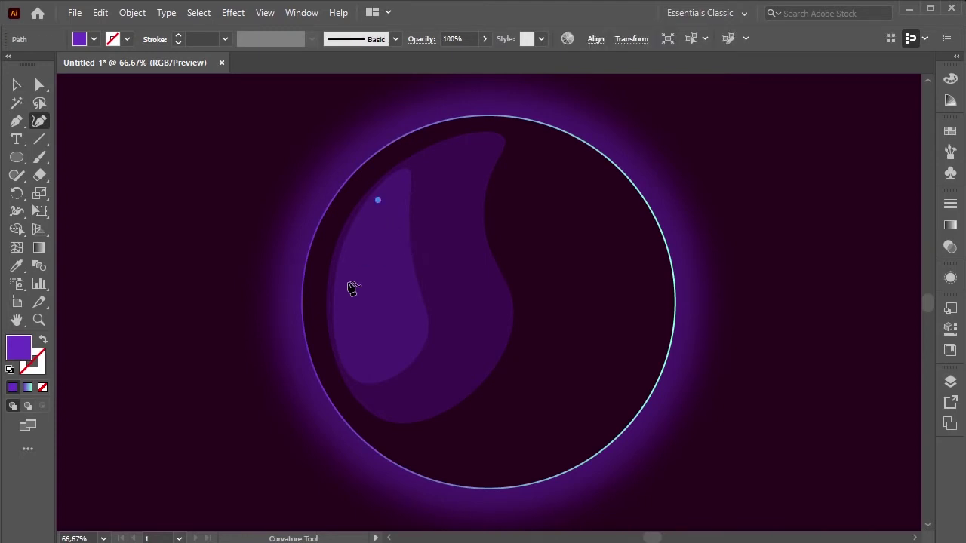
click(344, 282)
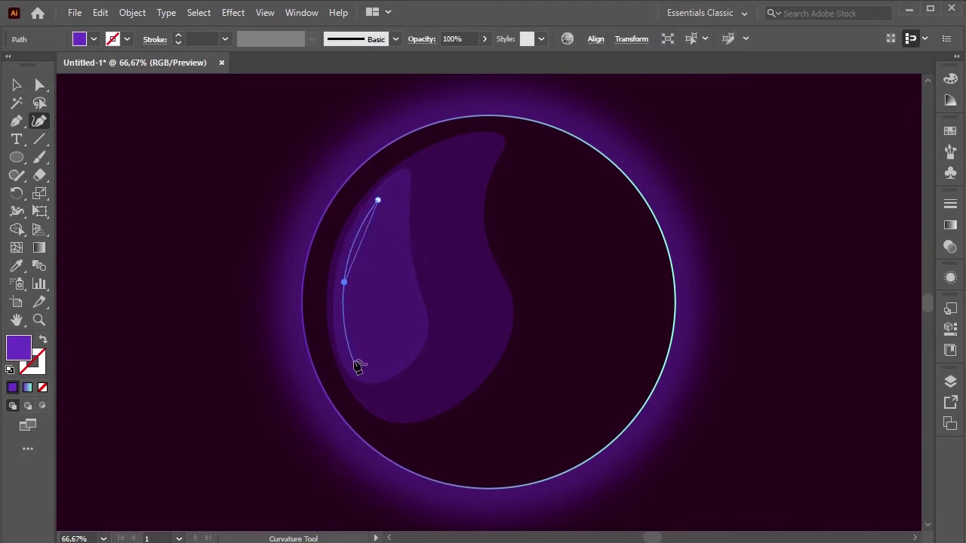
click(355, 357)
click(388, 296)
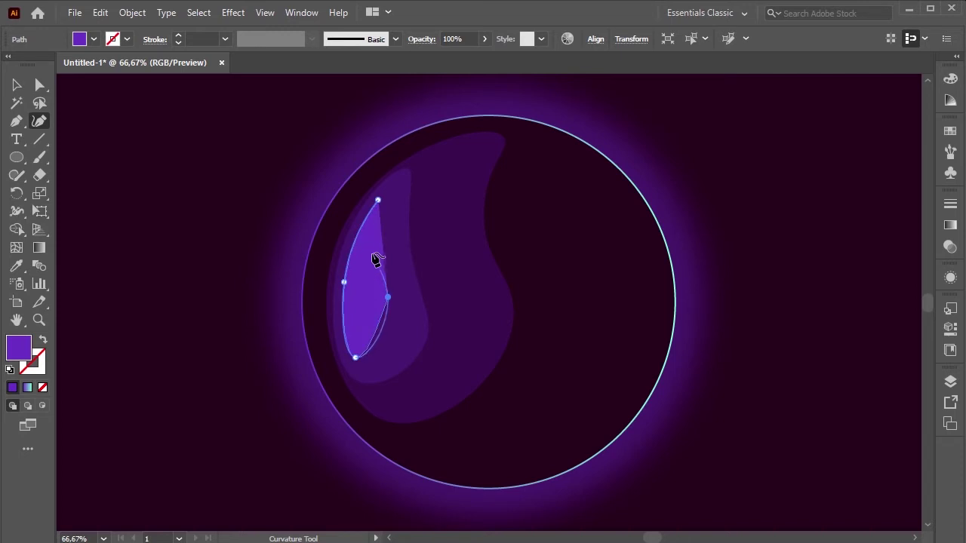
click(374, 249)
click(378, 200)
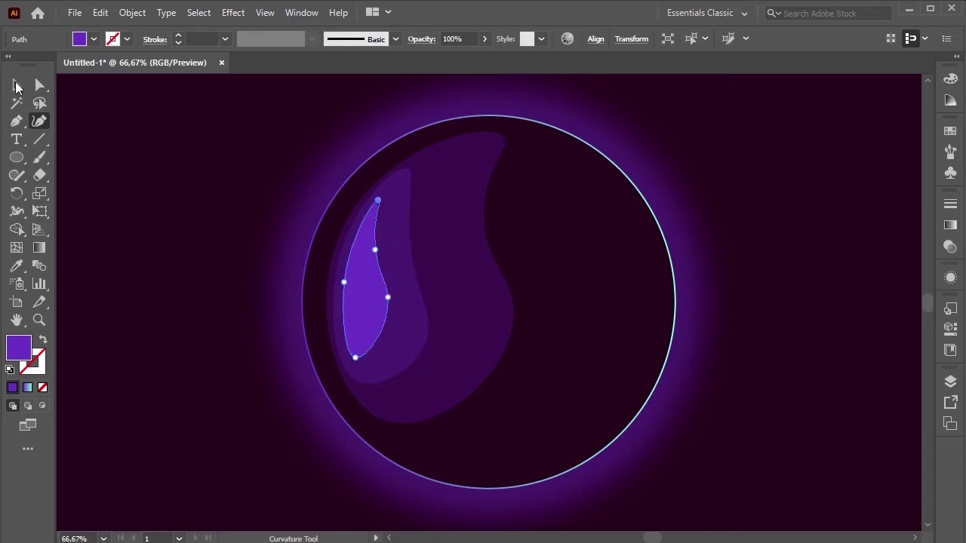
Nudge the small flame left, then move all flame shapes slightly up-left.
click(17, 84)
click(196, 323)
drag(378, 319, 369, 320)
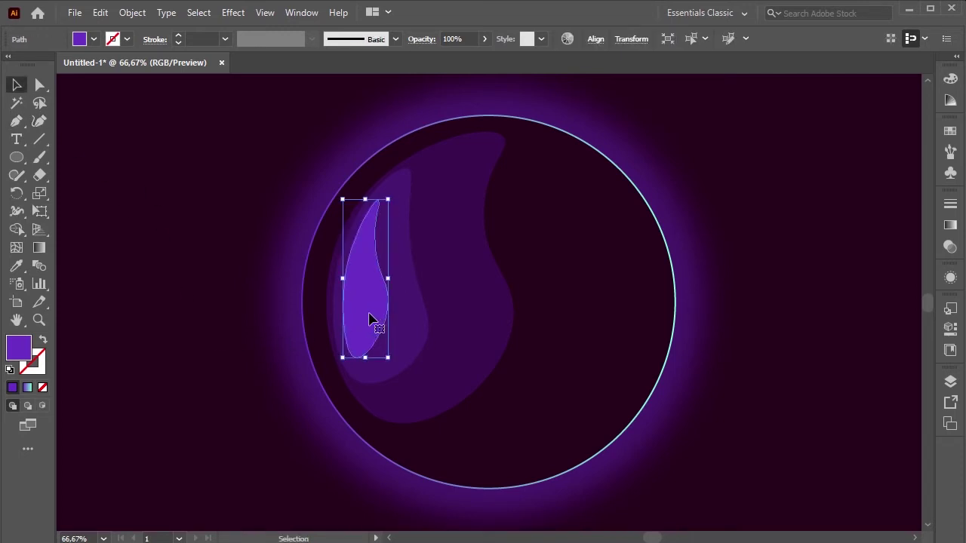
key(Left)
key(Left)
key(Left)
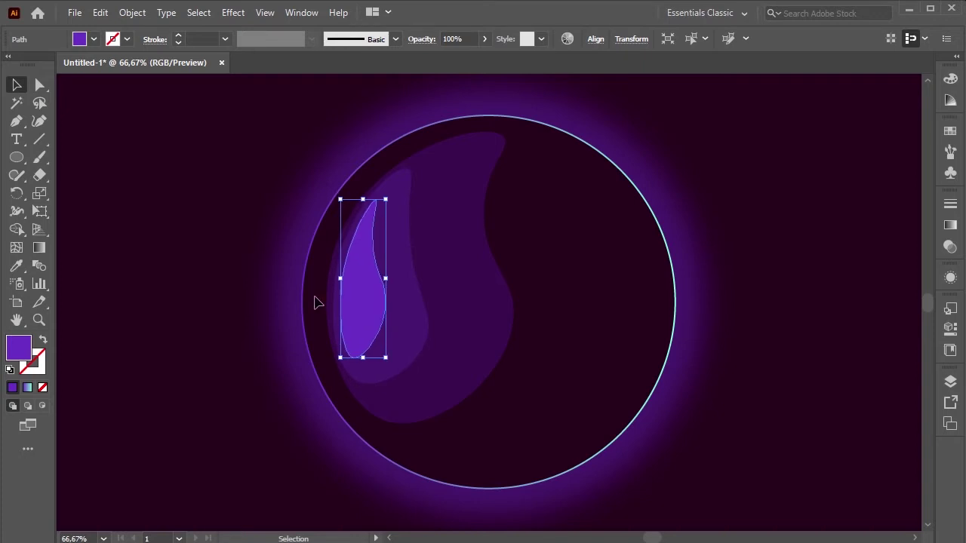
shift+click(408, 302)
key(Left)
key(Left)
click(236, 271)
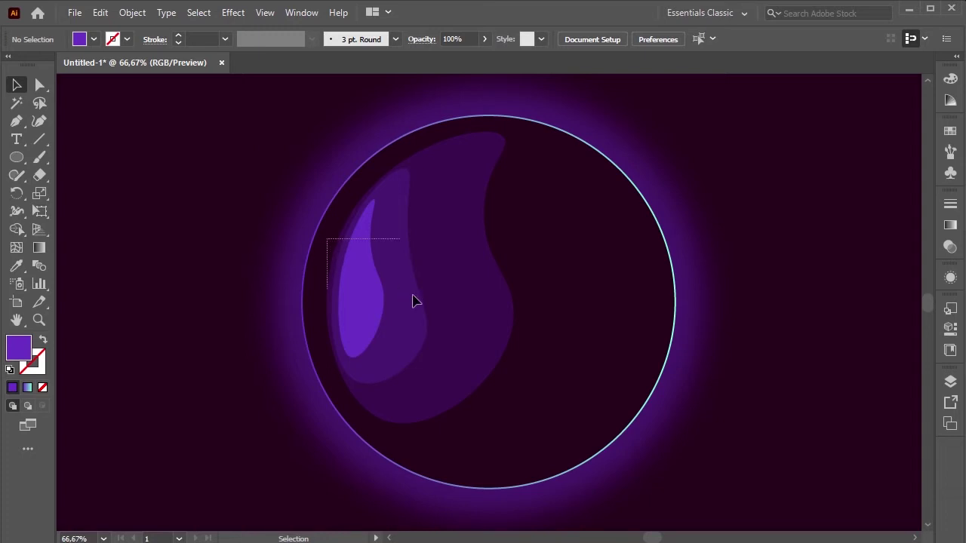
mouse_move(329, 243)
mouse_down()
mouse_move(468, 287)
mouse_move(455, 287)
mouse_up()
click(192, 218)
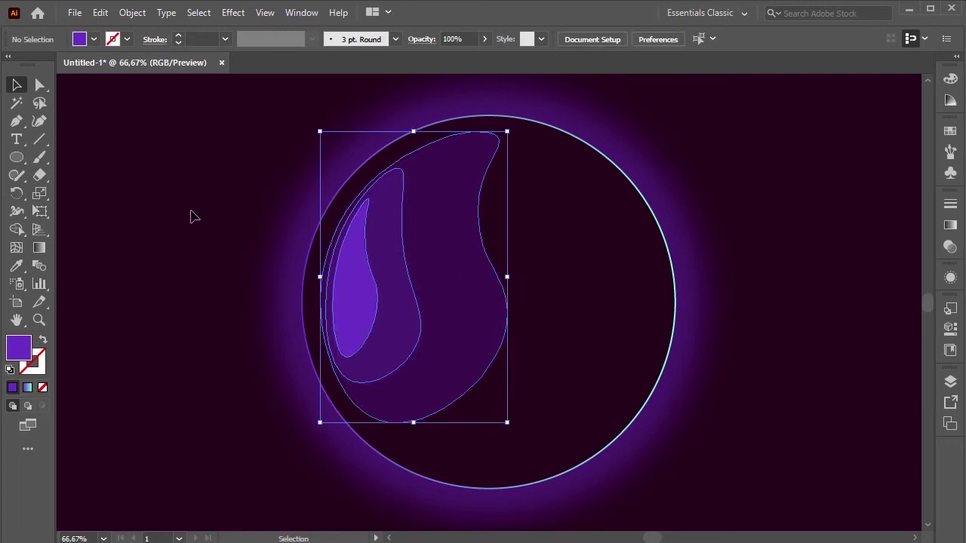
click(39, 121)
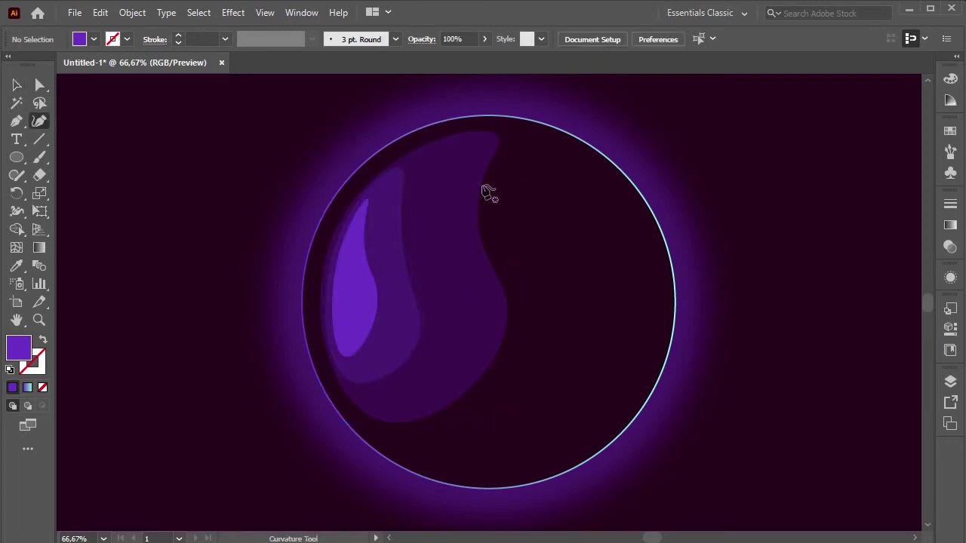
Draw a second closed flame sliver down the teardrop's middle, right of the first.
click(422, 175)
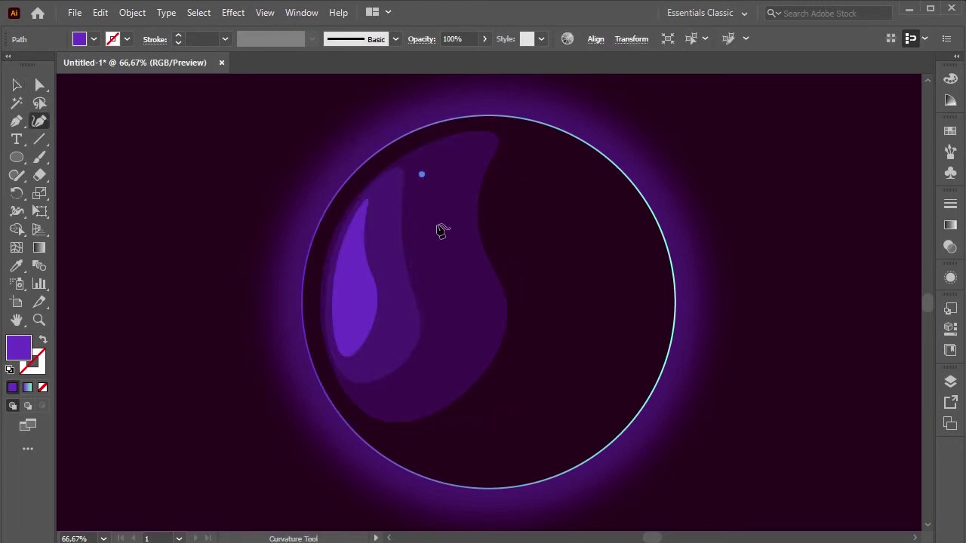
click(430, 266)
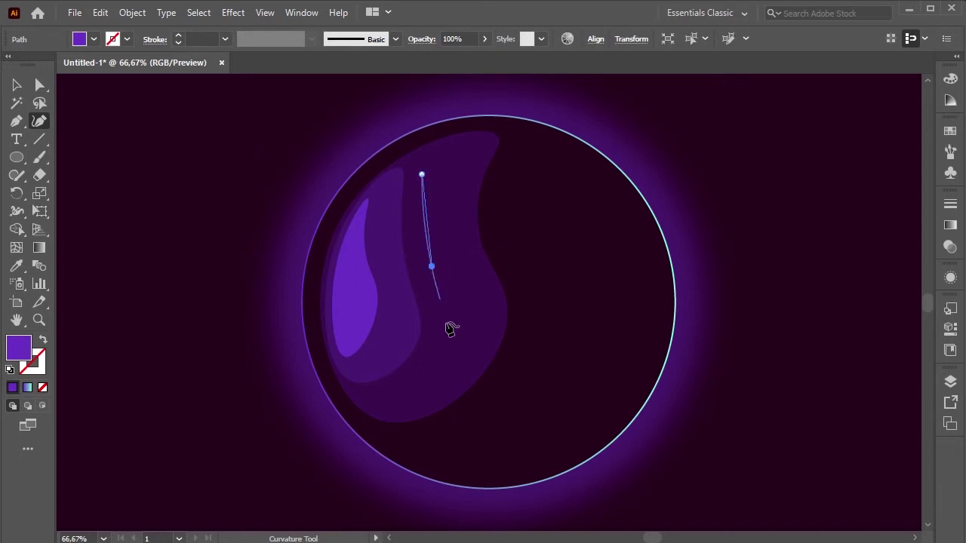
click(422, 374)
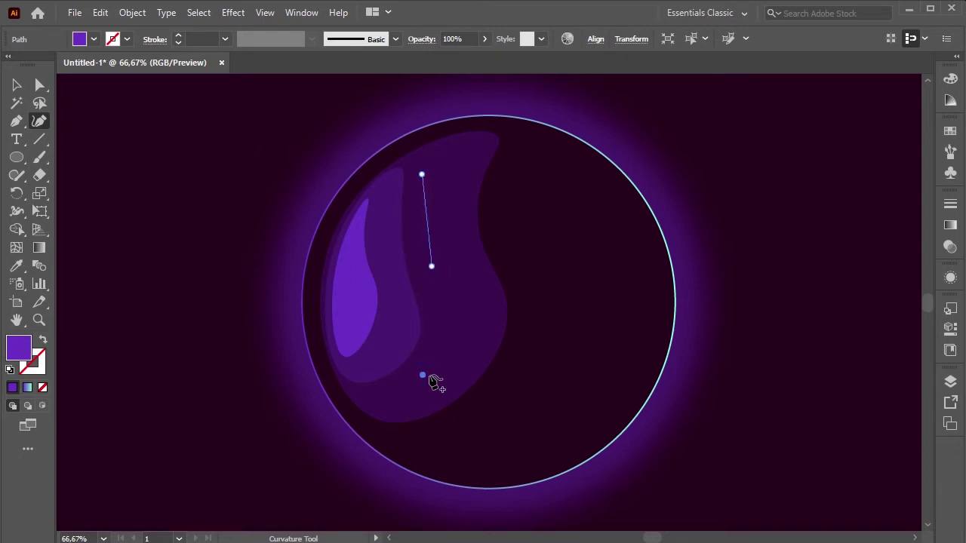
click(486, 304)
click(459, 213)
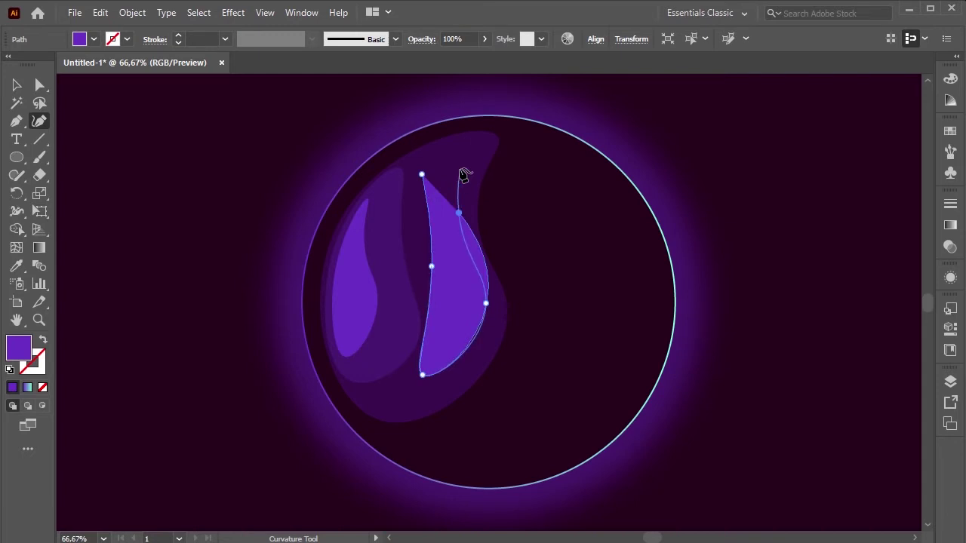
click(453, 161)
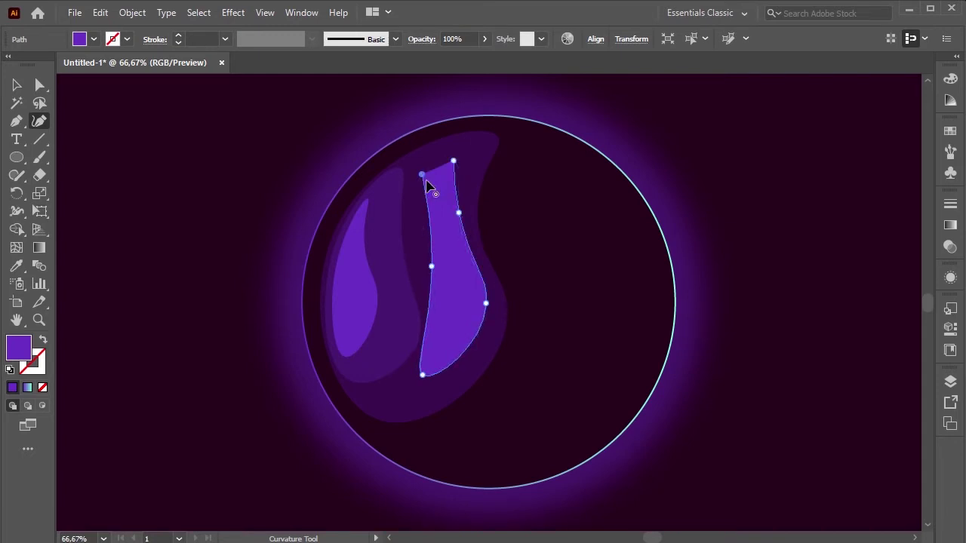
click(422, 175)
click(17, 85)
click(128, 183)
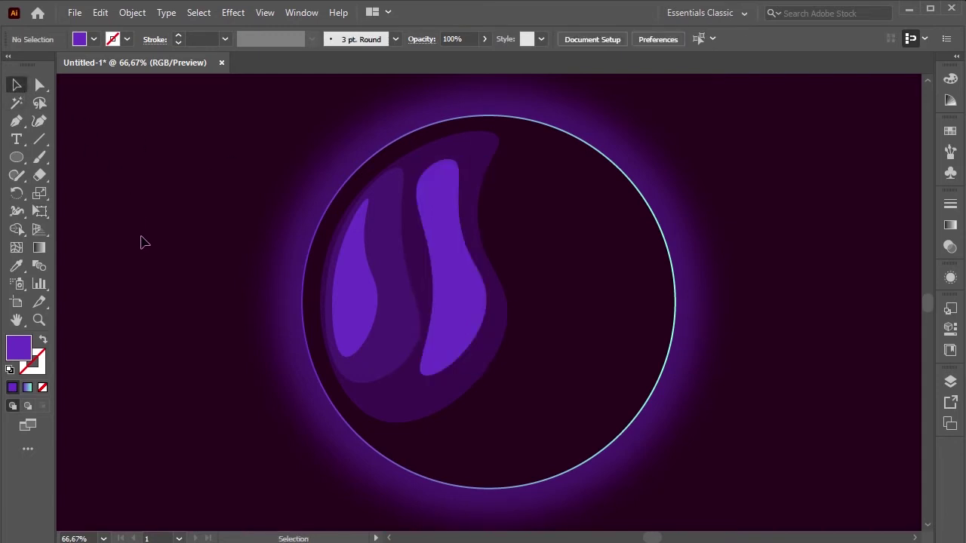
click(474, 313)
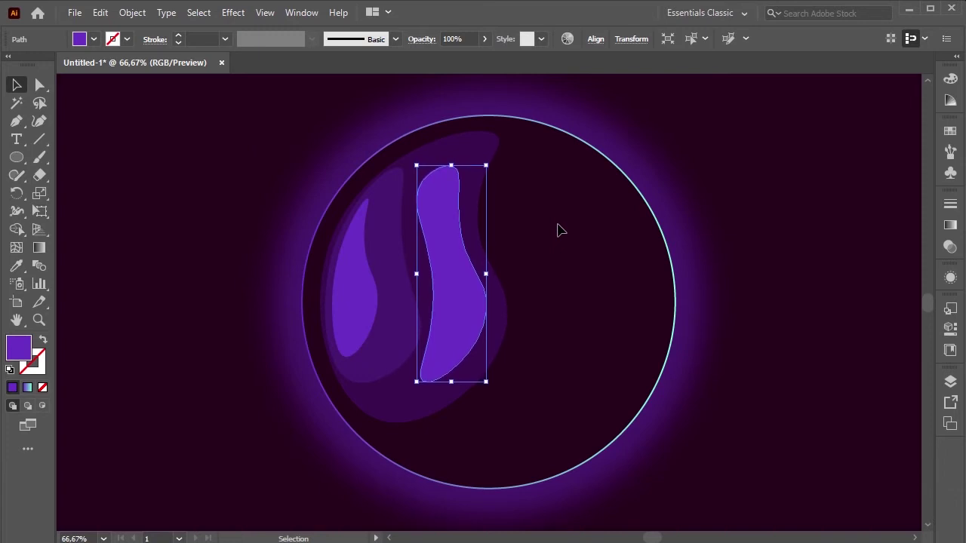
click(571, 301)
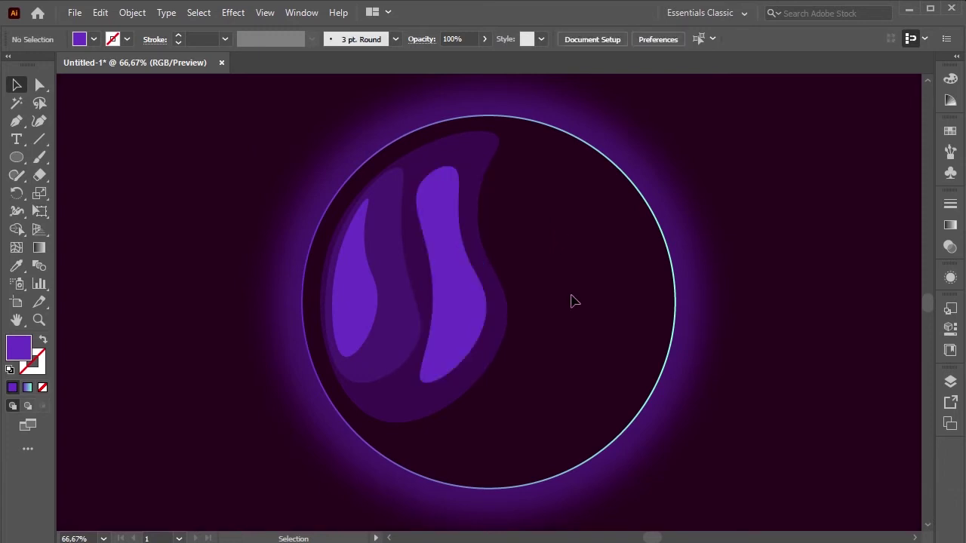
click(40, 123)
Draw a large closed blob across the orb's right and lower side.
click(519, 168)
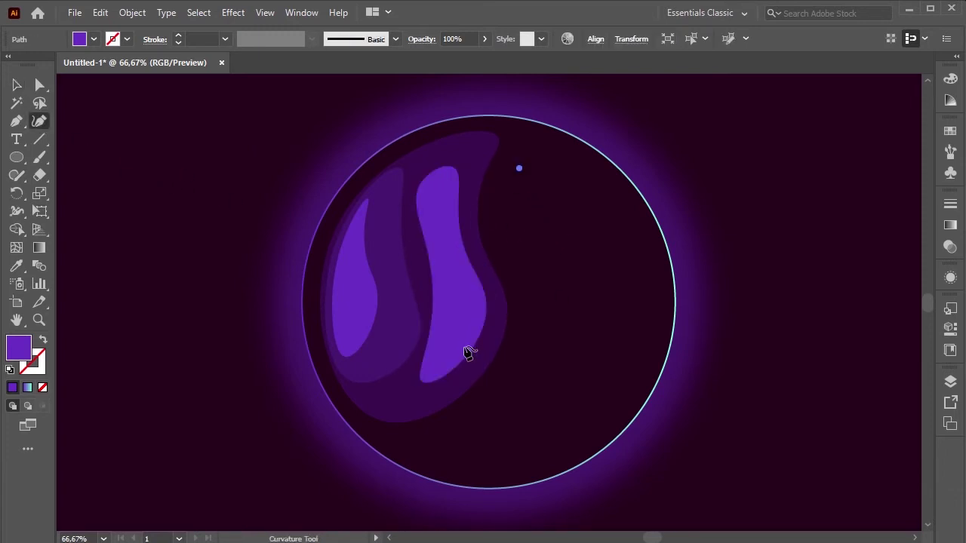
click(455, 340)
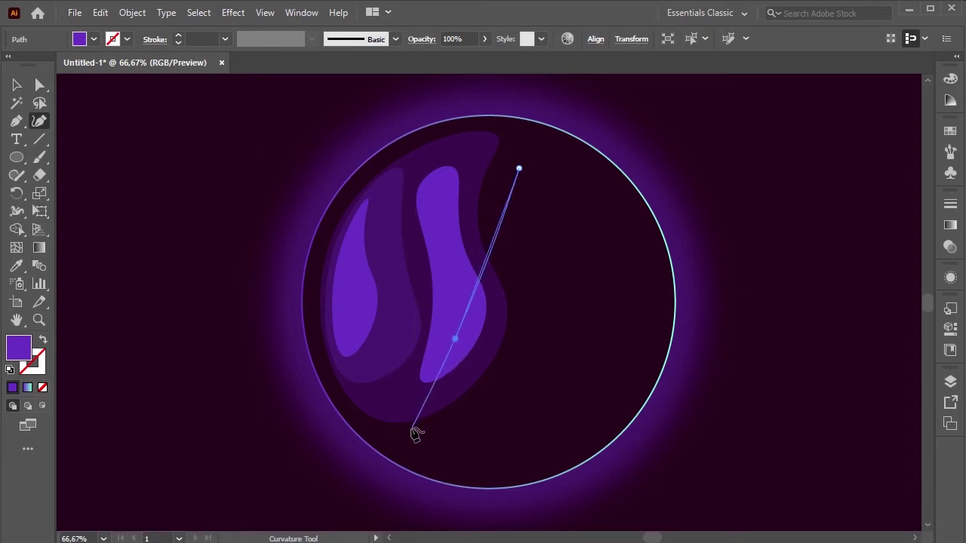
key(ctrl+z)
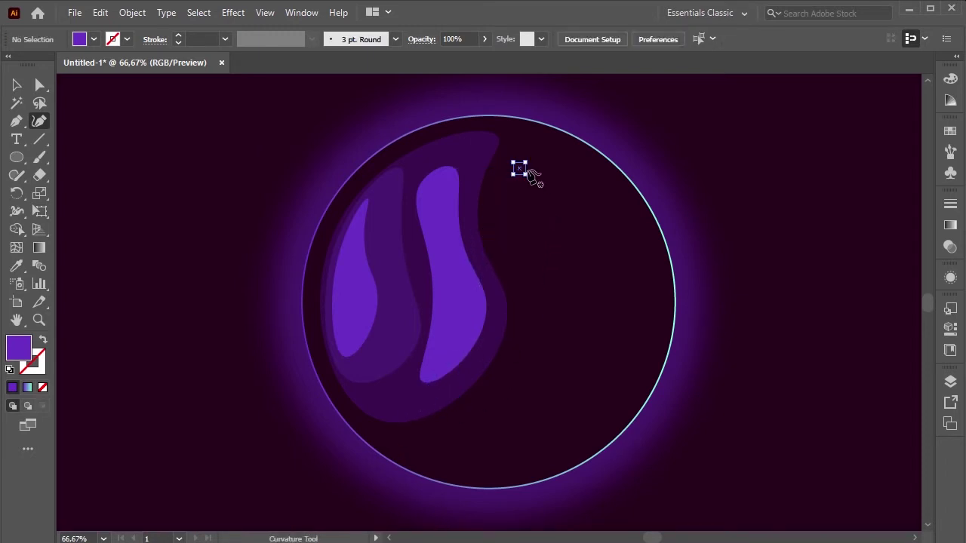
click(537, 167)
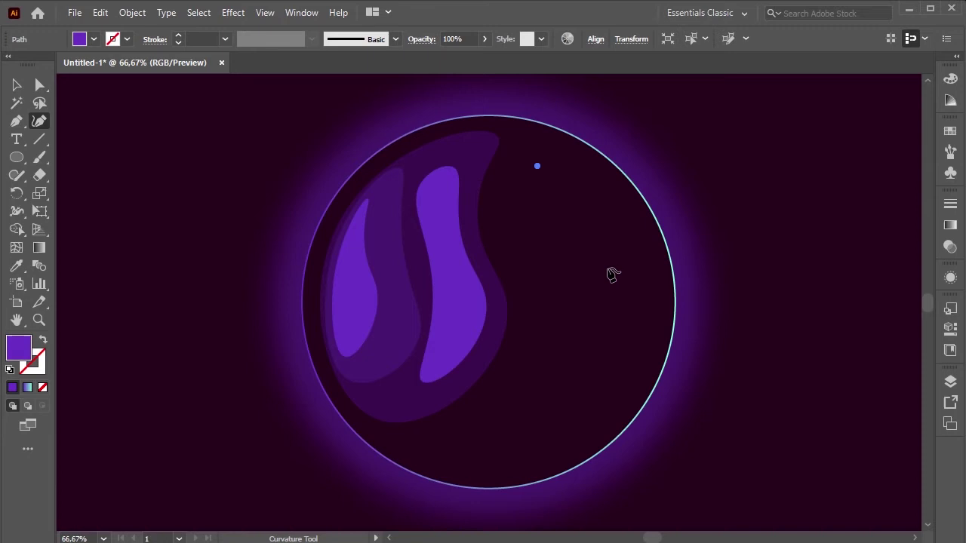
click(610, 320)
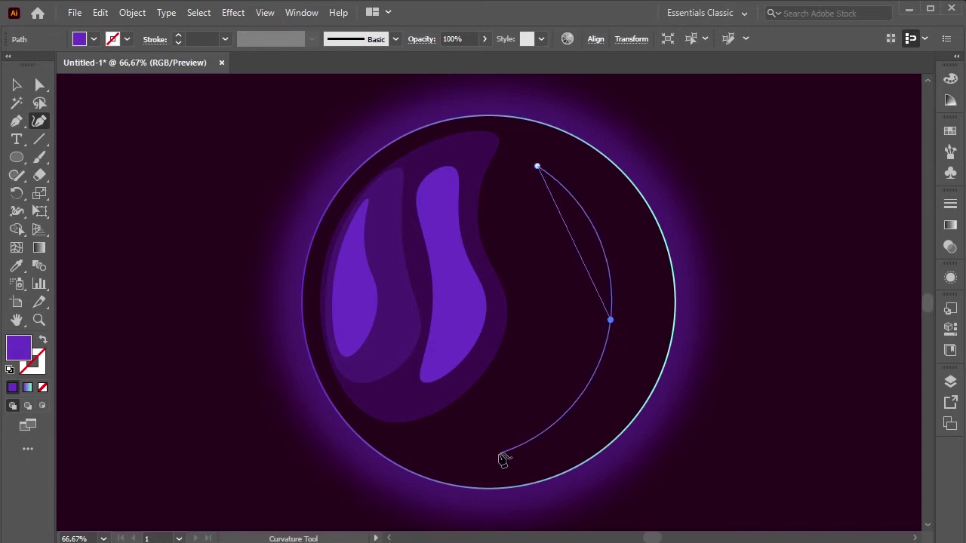
click(491, 443)
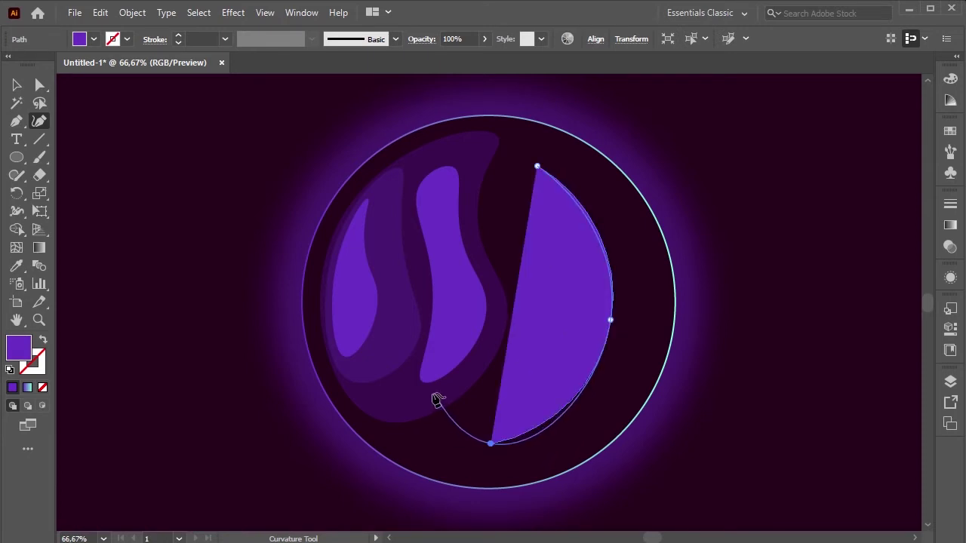
click(436, 356)
click(511, 252)
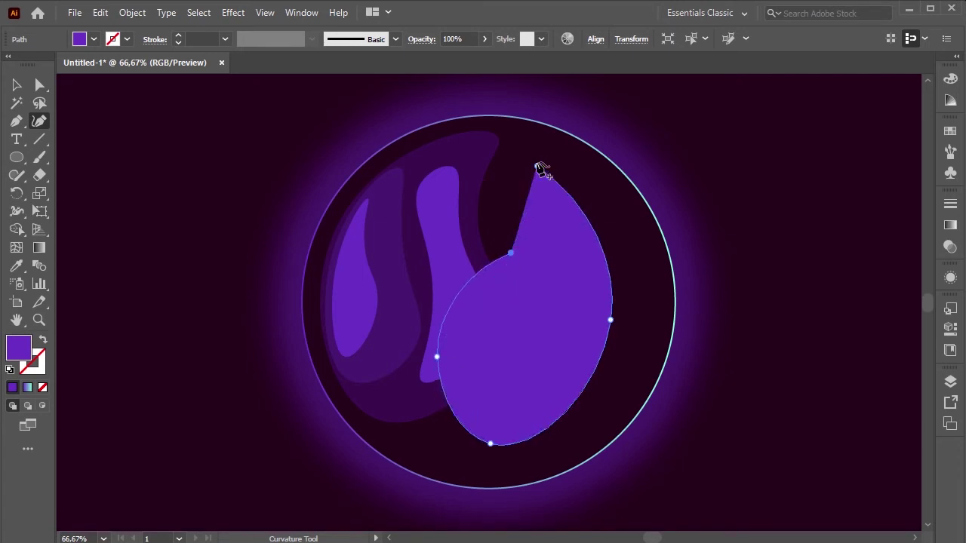
click(538, 166)
Copy the dark translucent shape's appearance onto the blob with the Eyedropper.
click(16, 85)
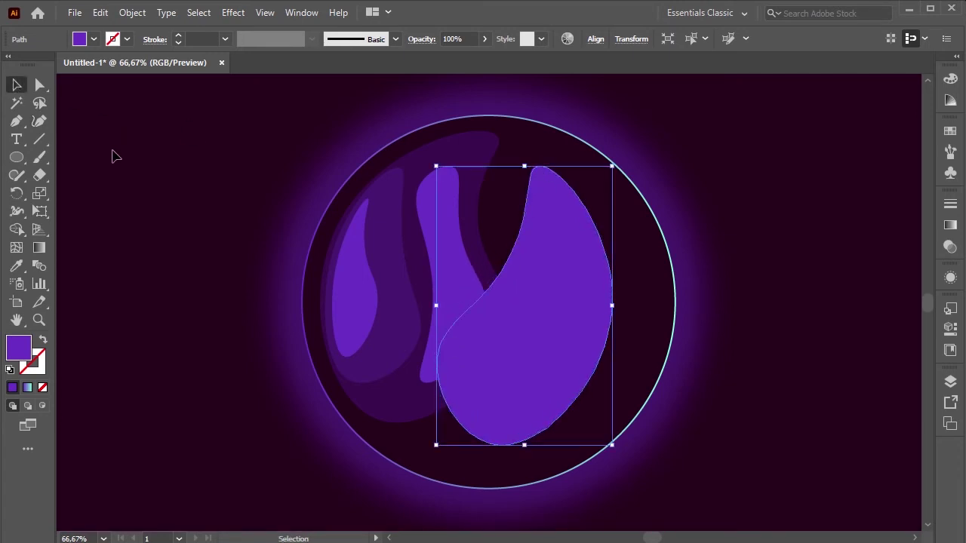
click(16, 266)
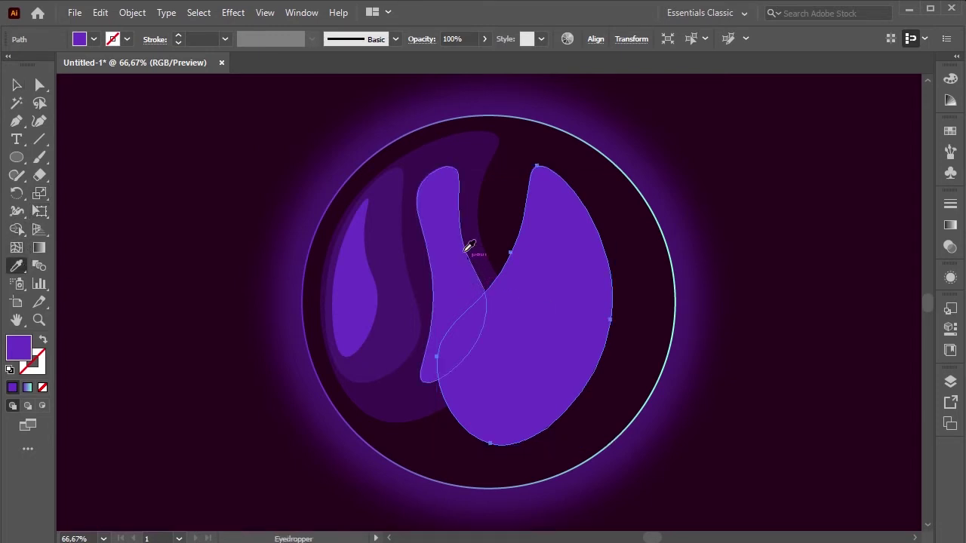
click(420, 223)
click(16, 85)
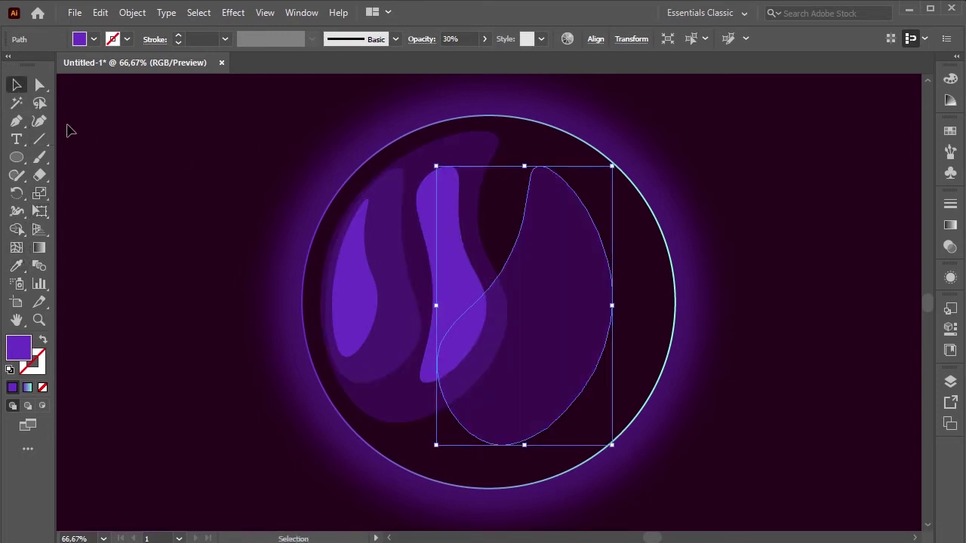
click(166, 189)
Set the blob's opacity to 10% and move it slightly left and down.
click(573, 275)
key(a)
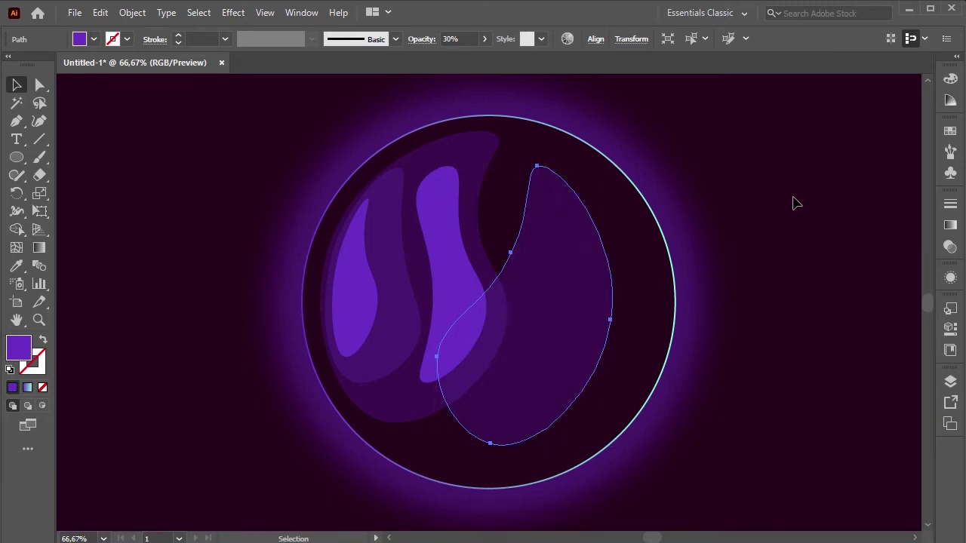
click(468, 34)
text(10)
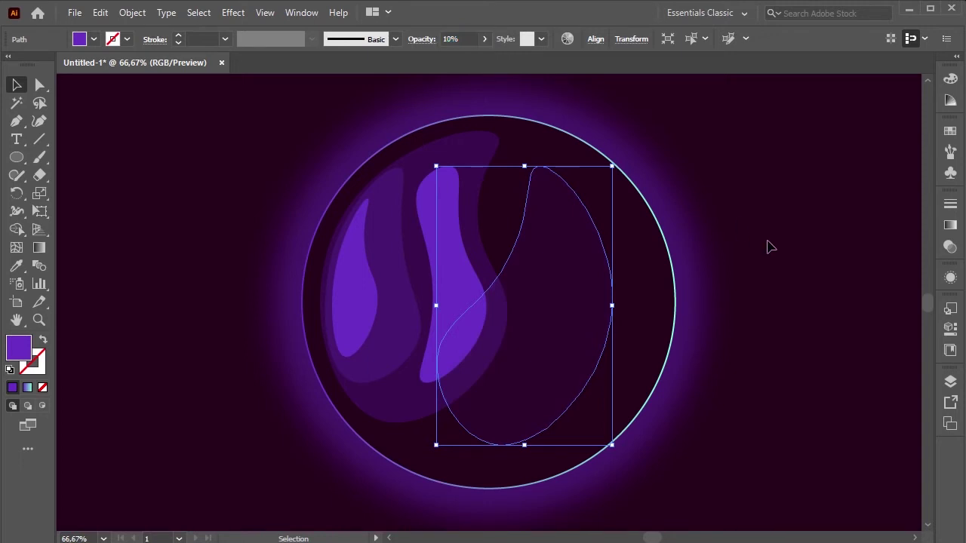
click(804, 274)
drag(541, 318, 535, 326)
click(747, 183)
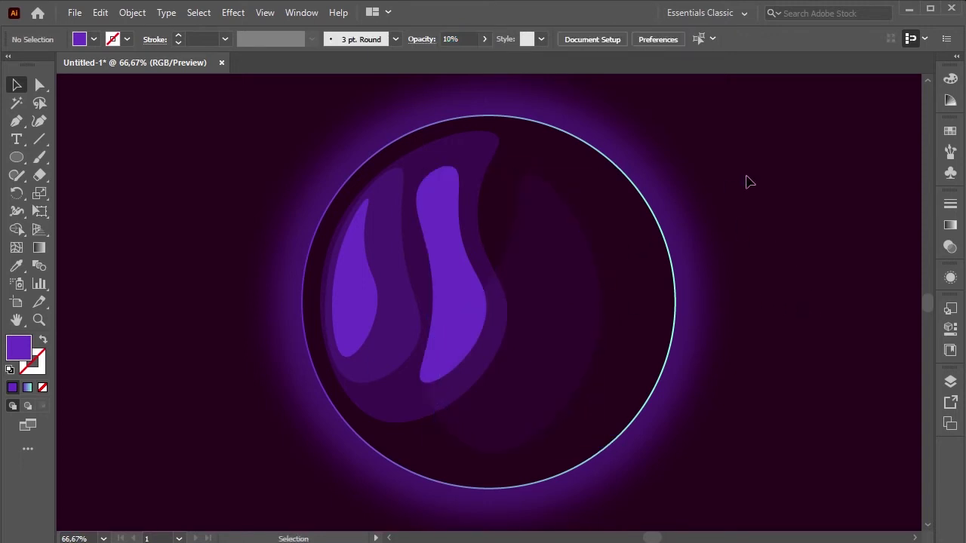
click(40, 122)
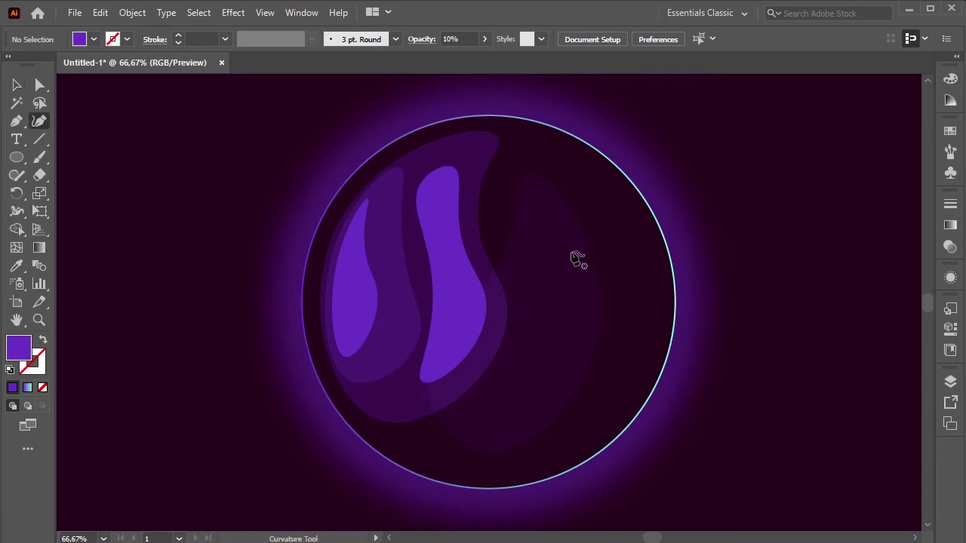
Draw a closed crescent swirl in the orb's right half.
click(539, 232)
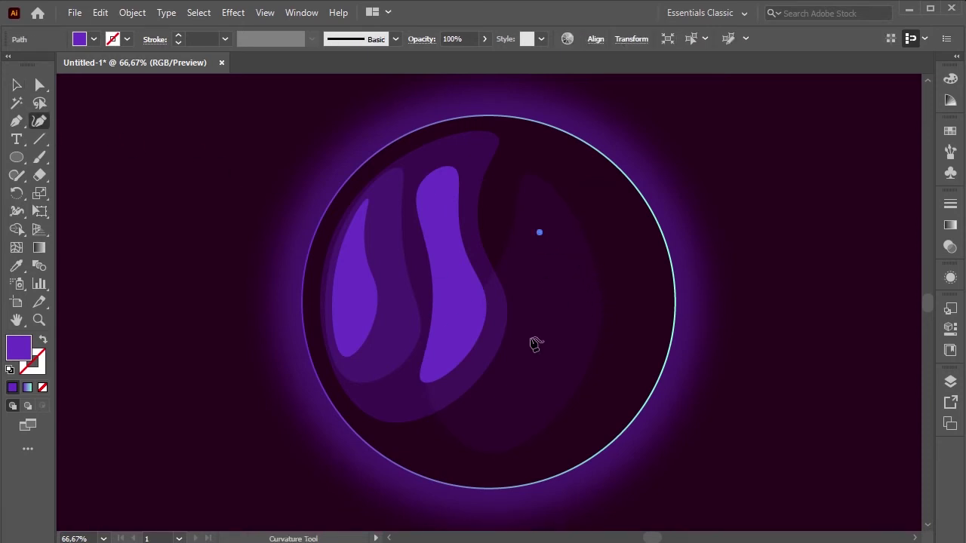
click(491, 387)
click(461, 413)
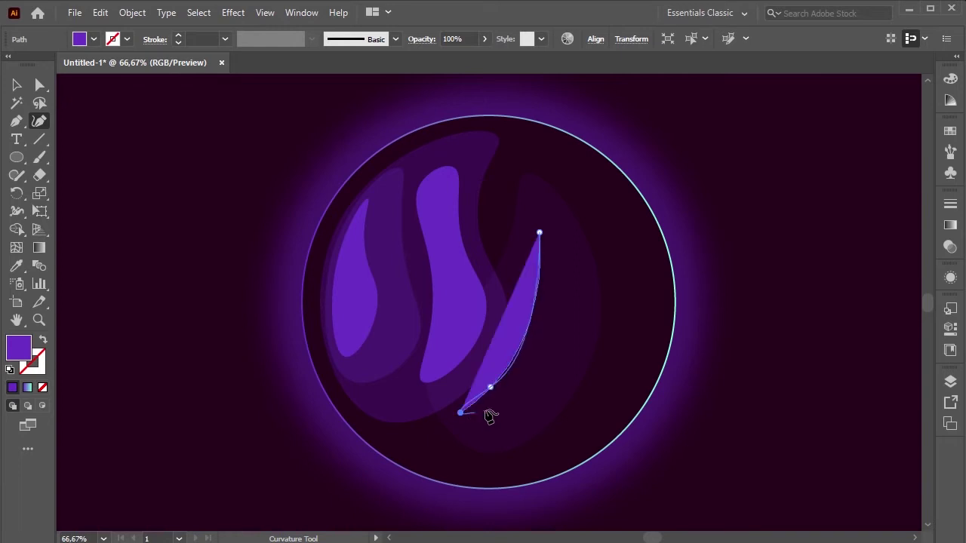
click(522, 401)
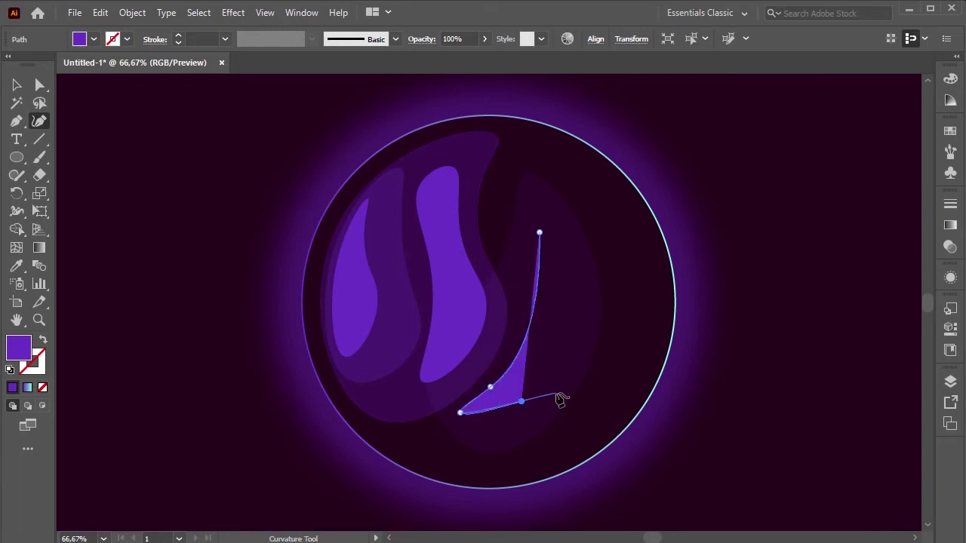
click(556, 393)
click(582, 263)
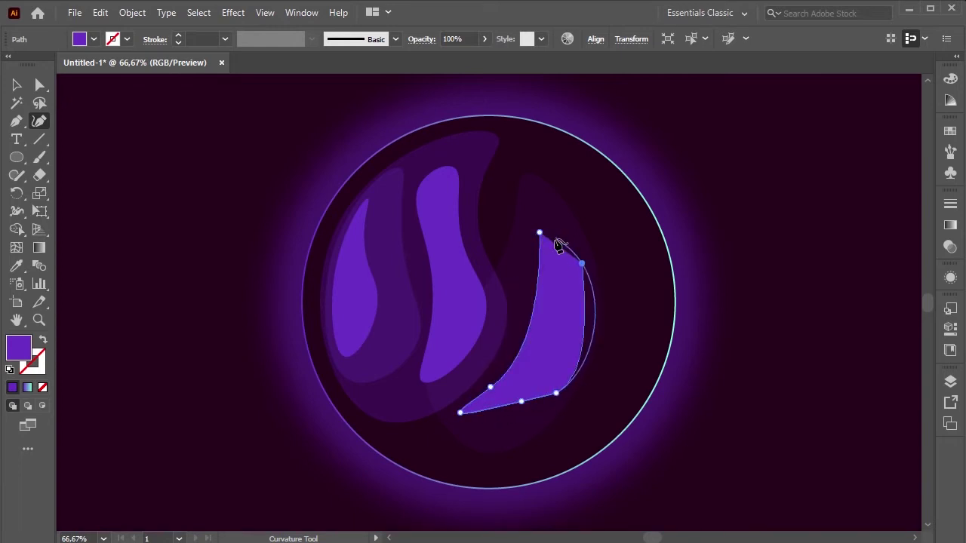
click(539, 234)
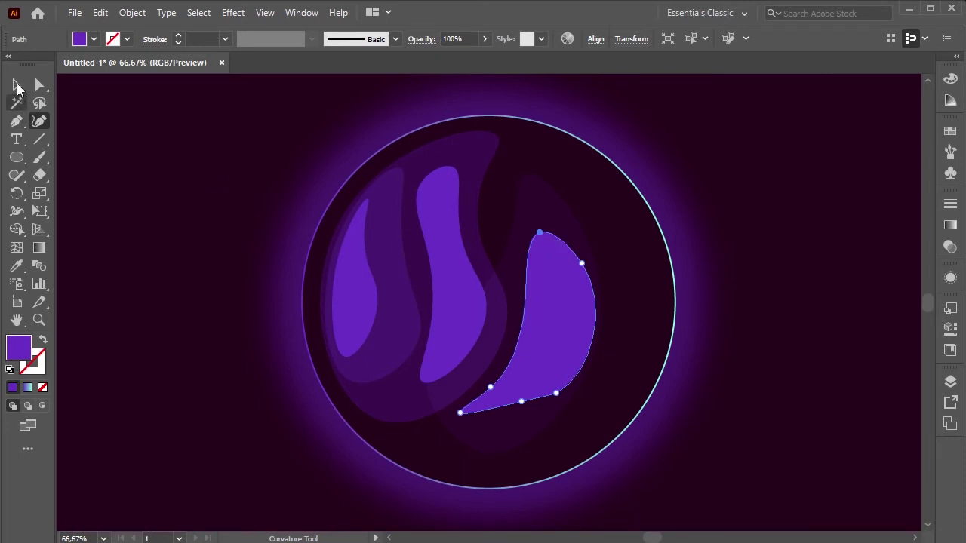
Resize the swirl proportionally to 150 px wide.
click(16, 85)
click(631, 39)
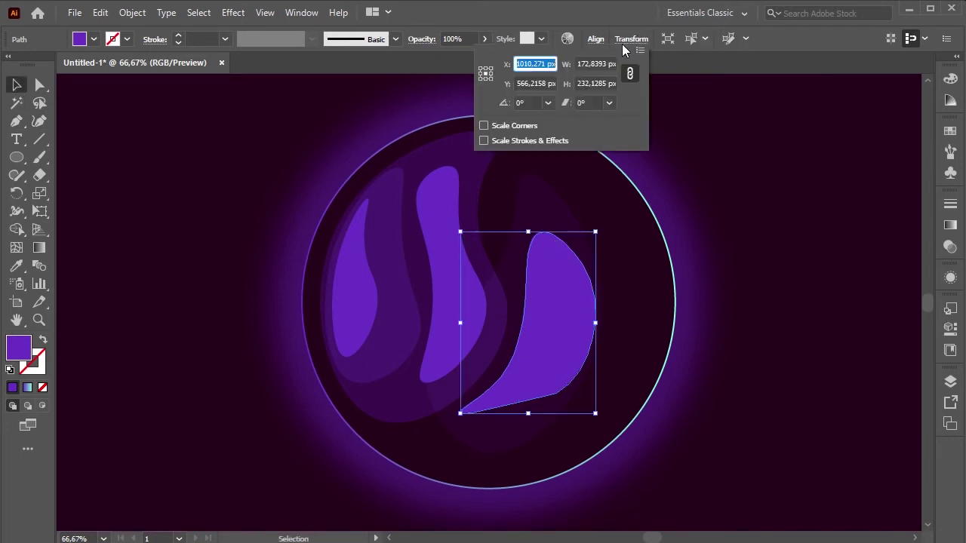
click(591, 64)
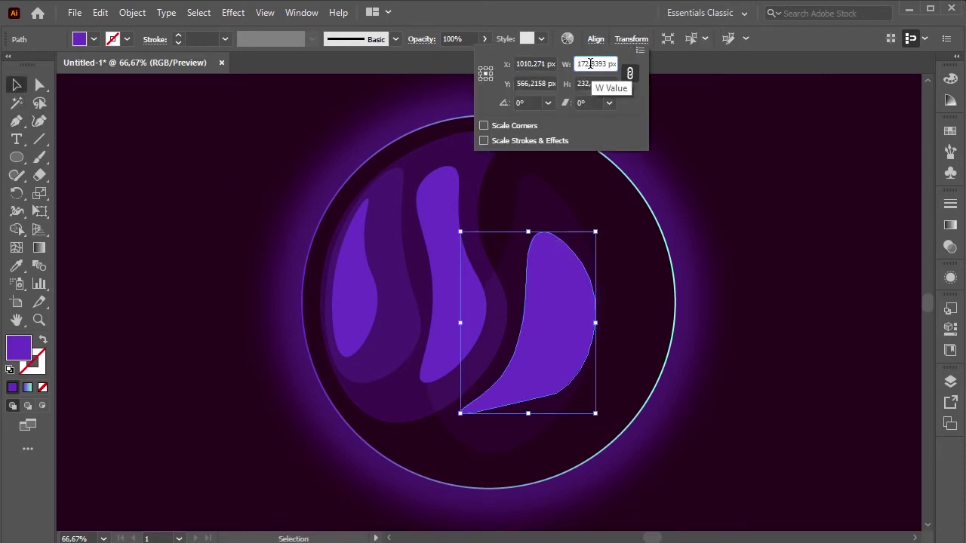
text(150)
key(Return)
key(Escape)
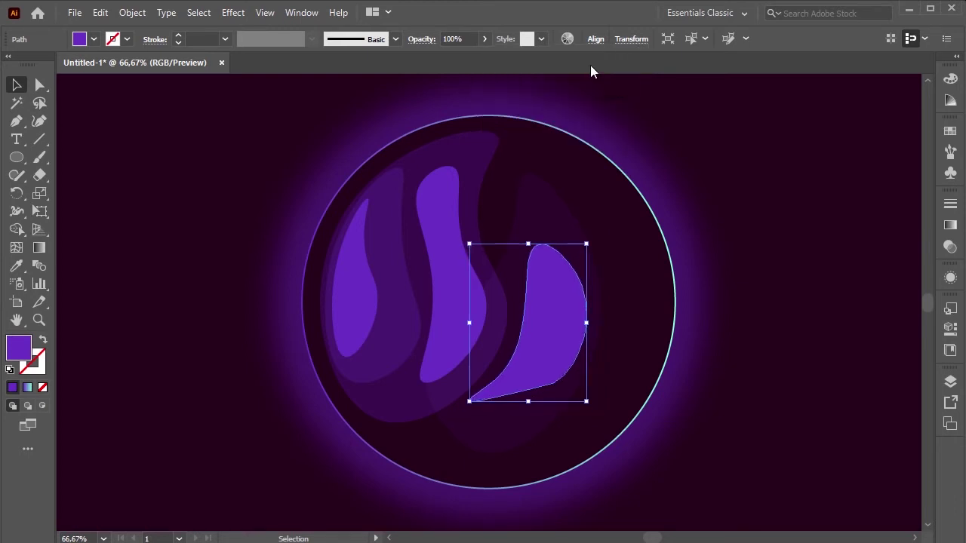
Give the swirl the darker shape's fill using the Eyedropper.
click(17, 266)
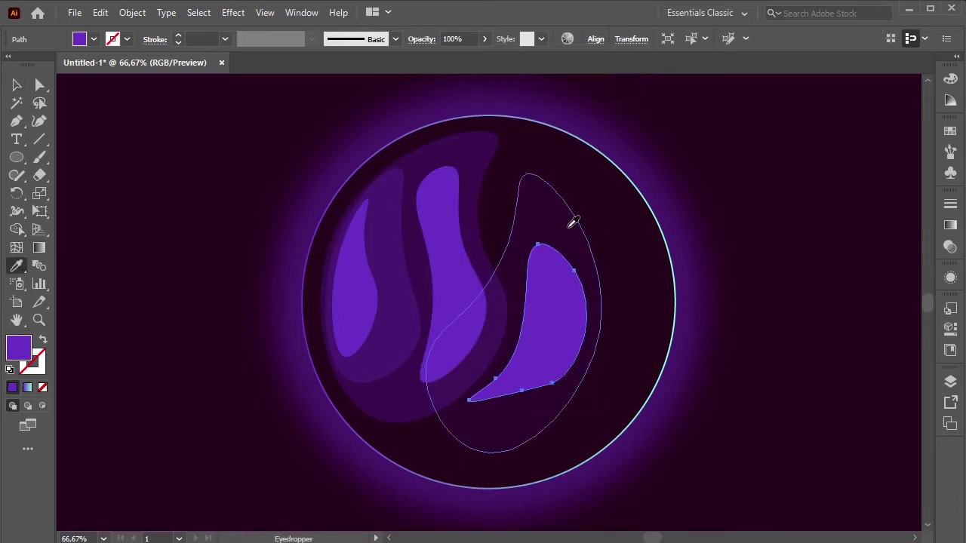
click(533, 219)
click(17, 84)
click(779, 224)
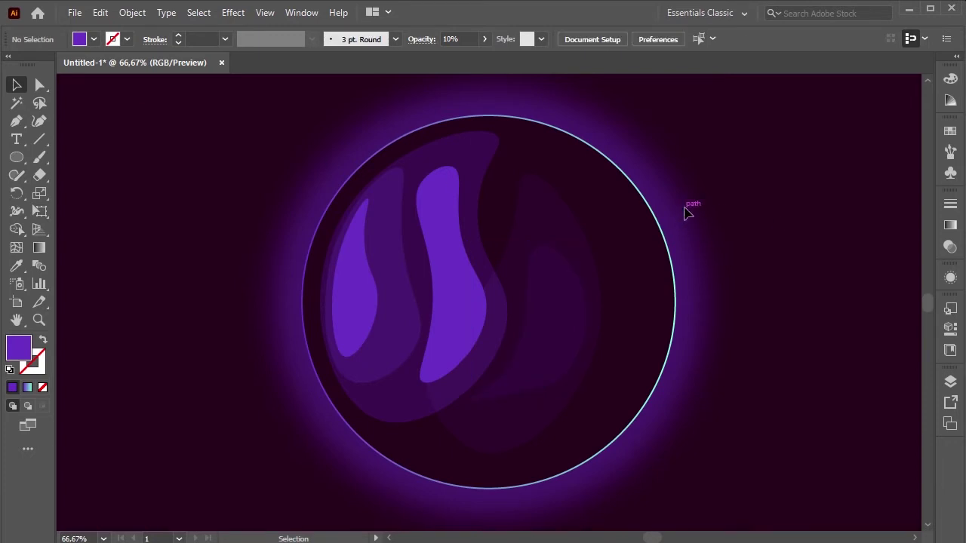
Draw an unfilled, purple-stroked circle and centre it on the orb.
click(16, 157)
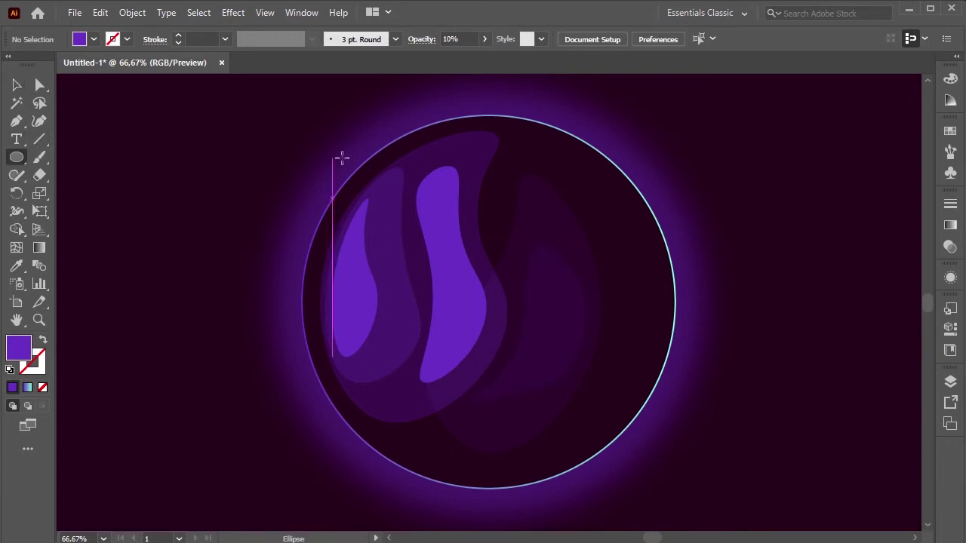
drag(383, 175, 683, 412)
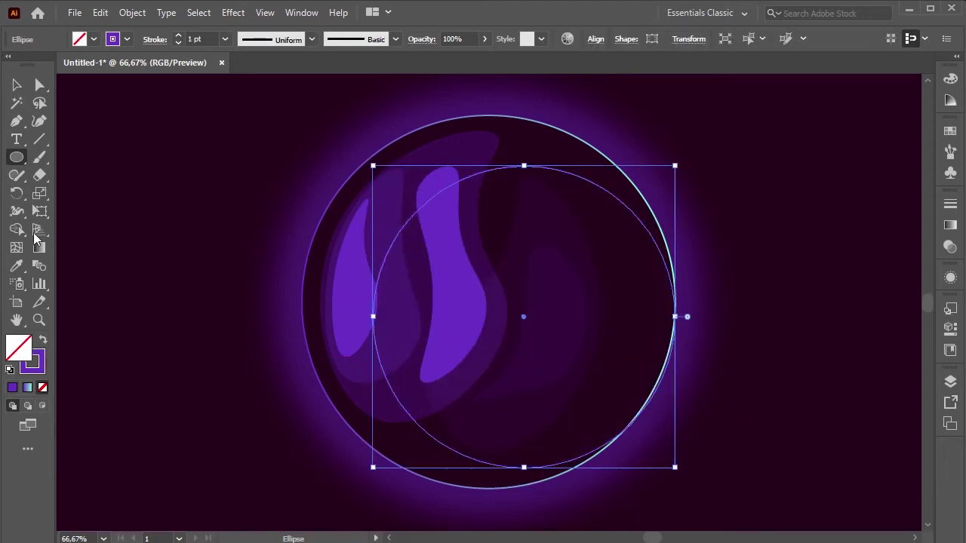
click(44, 339)
click(16, 85)
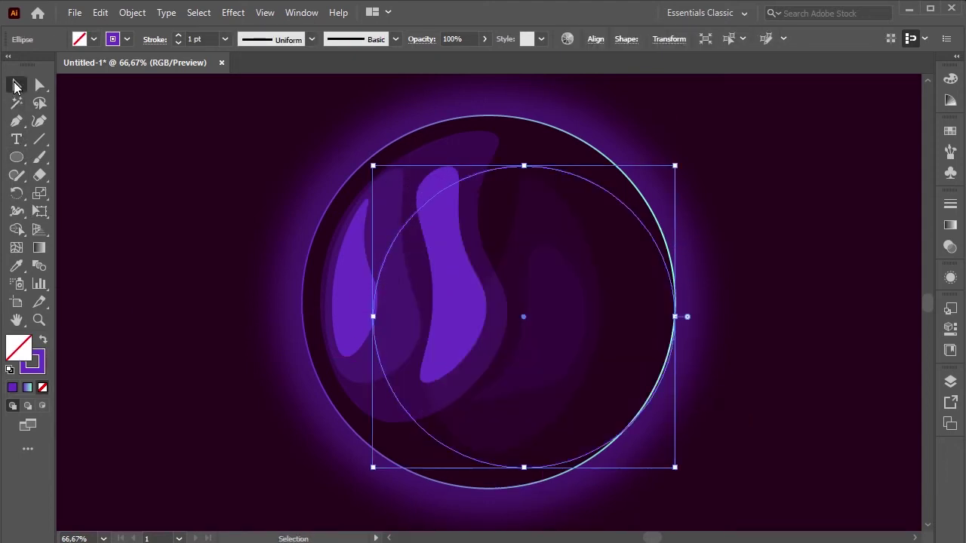
click(595, 38)
click(470, 82)
click(560, 83)
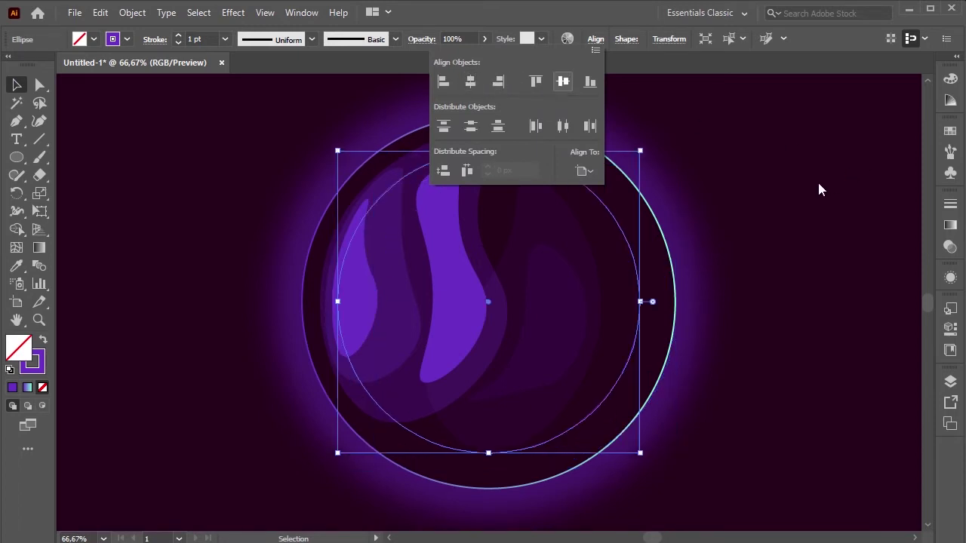
click(647, 146)
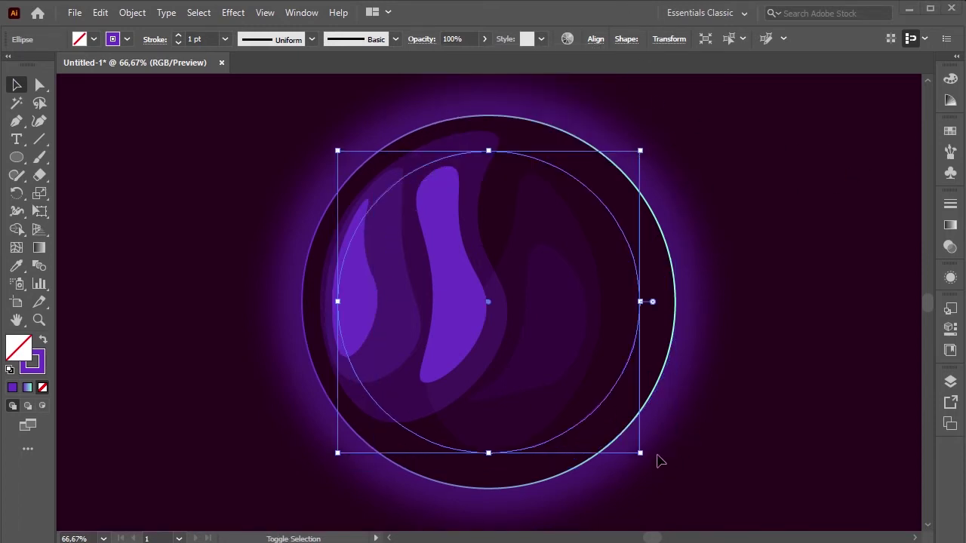
Enlarge the ring to about 427 px and set its stroke to 15 pt.
drag(640, 453, 665, 468)
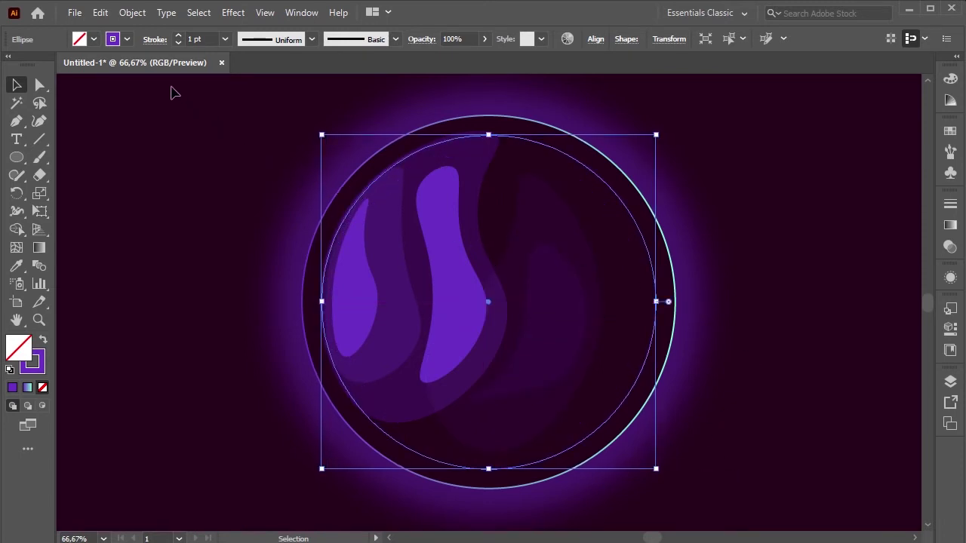
click(177, 35)
click(177, 36)
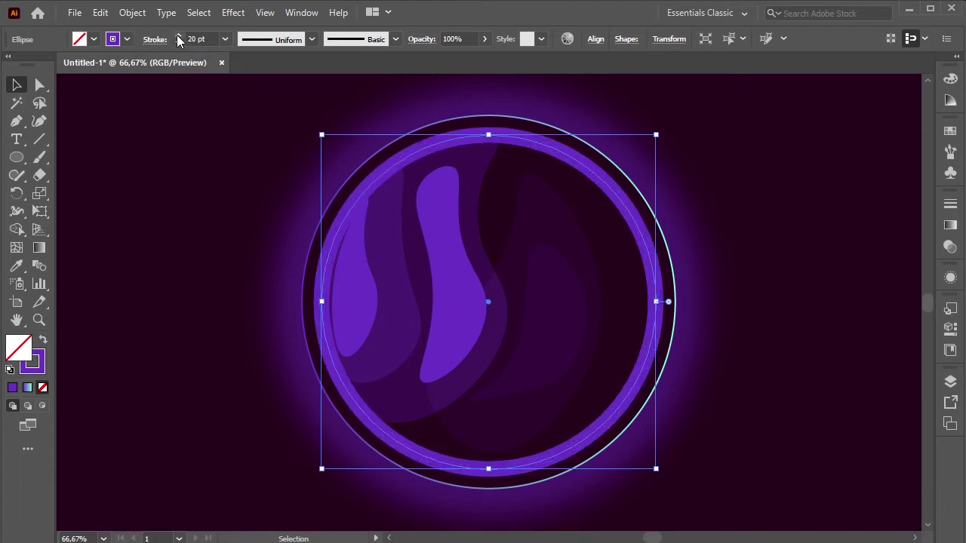
click(178, 43)
click(178, 43)
click(178, 43)
click(178, 43)
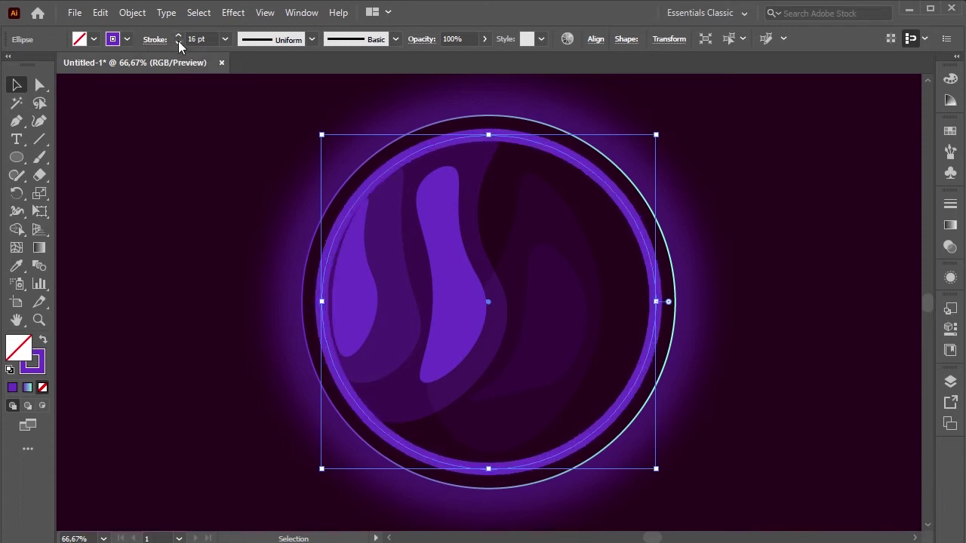
click(178, 43)
click(40, 85)
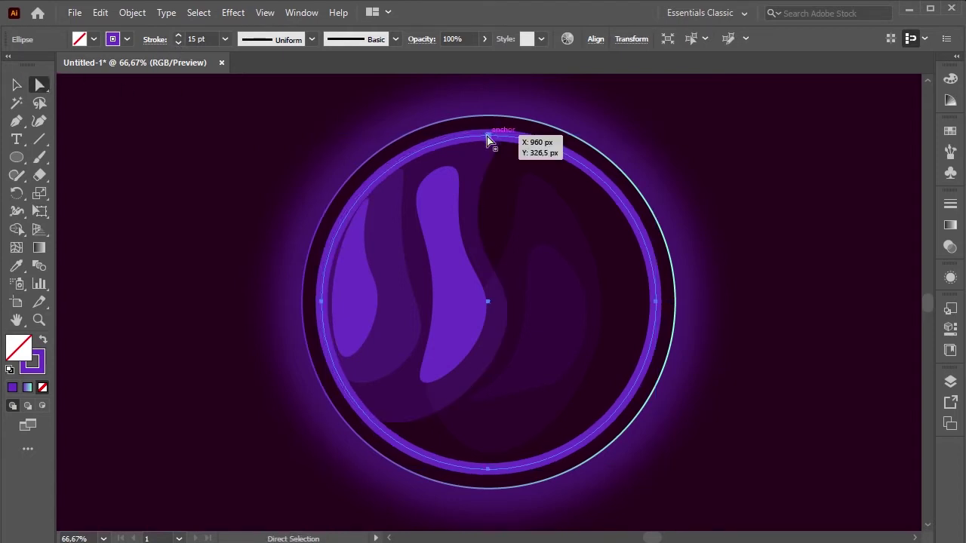
Delete the ring's top and left anchors to remove those arcs.
click(488, 136)
key(Delete)
click(322, 301)
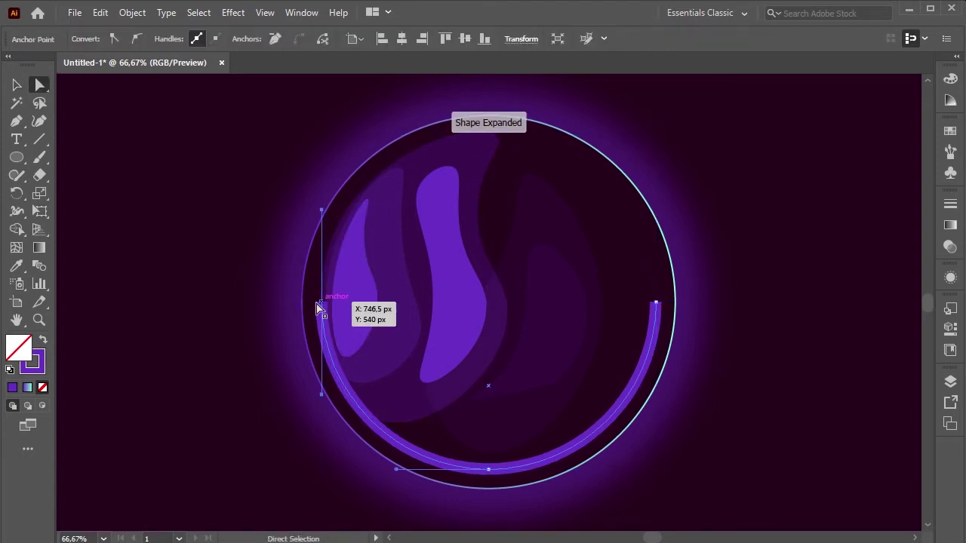
key(Delete)
Add two anchor points on the bottom arc and delete one to split it into two pieces.
click(17, 84)
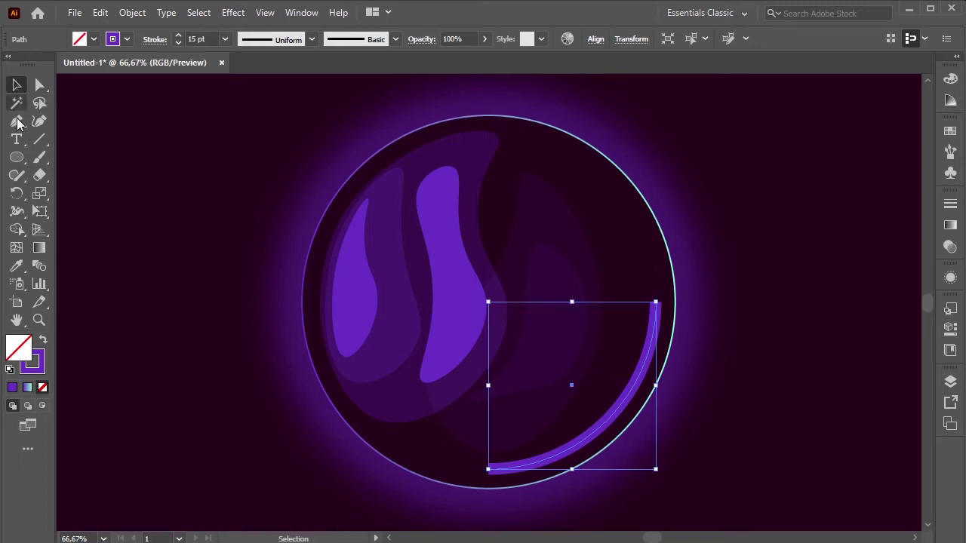
drag(17, 121, 57, 144)
click(59, 142)
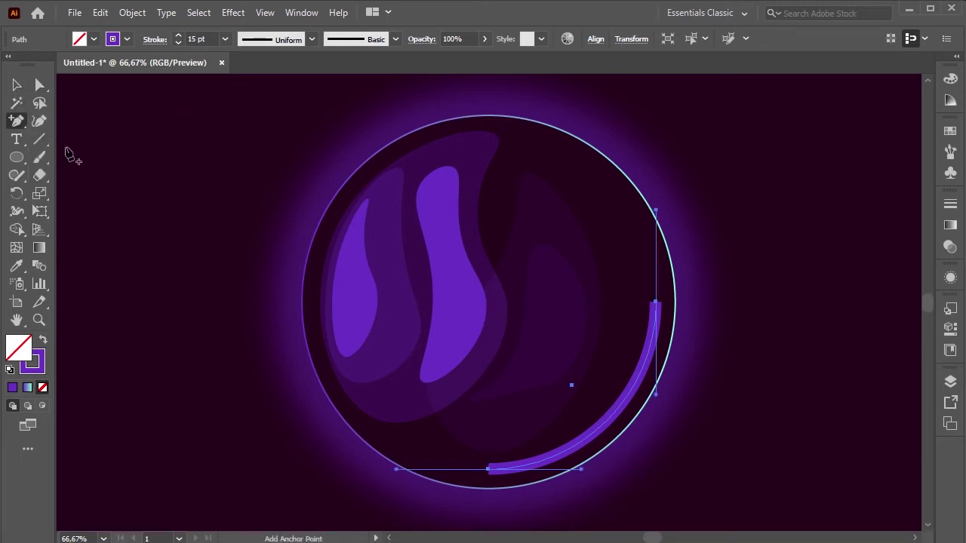
click(541, 469)
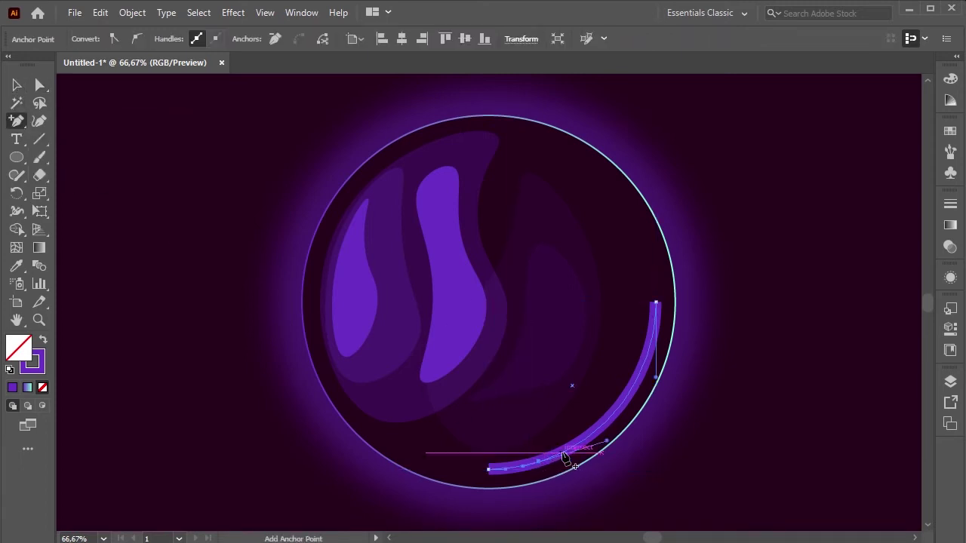
click(565, 452)
click(39, 84)
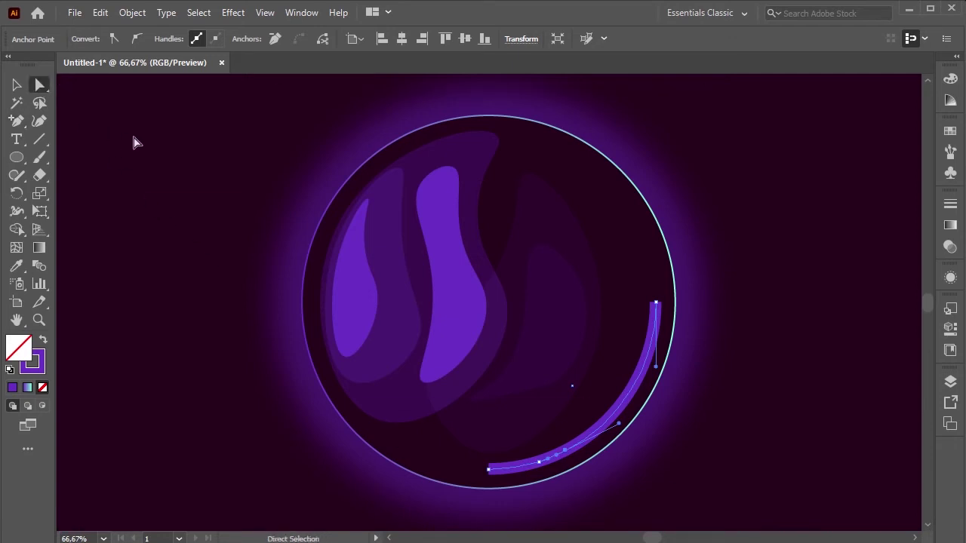
click(694, 511)
click(560, 460)
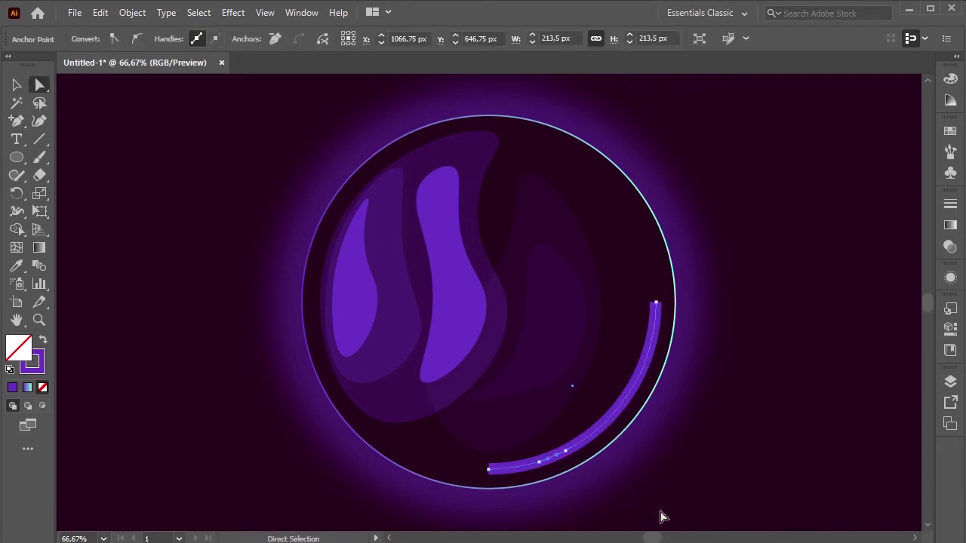
key(Delete)
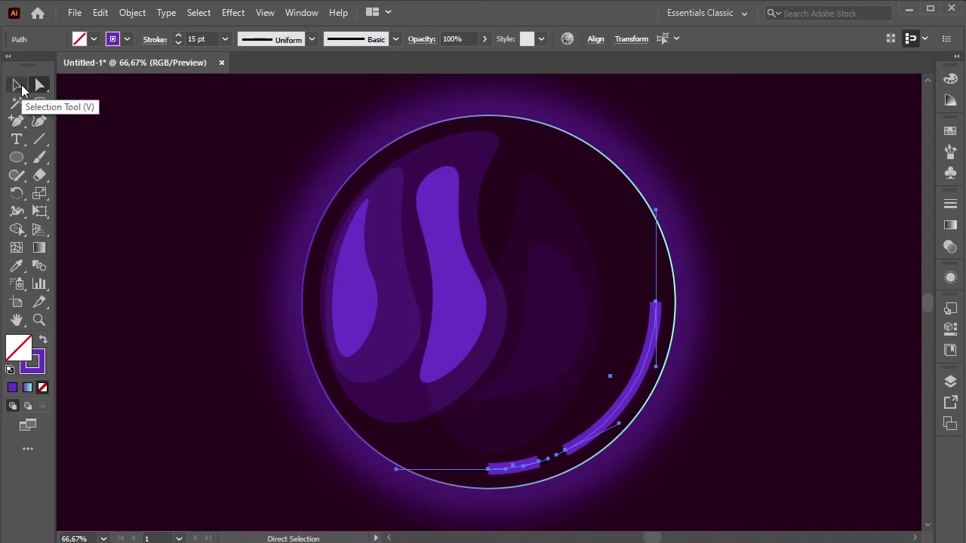
Give the arc pieces Round Cap ends and select both arcs.
click(20, 88)
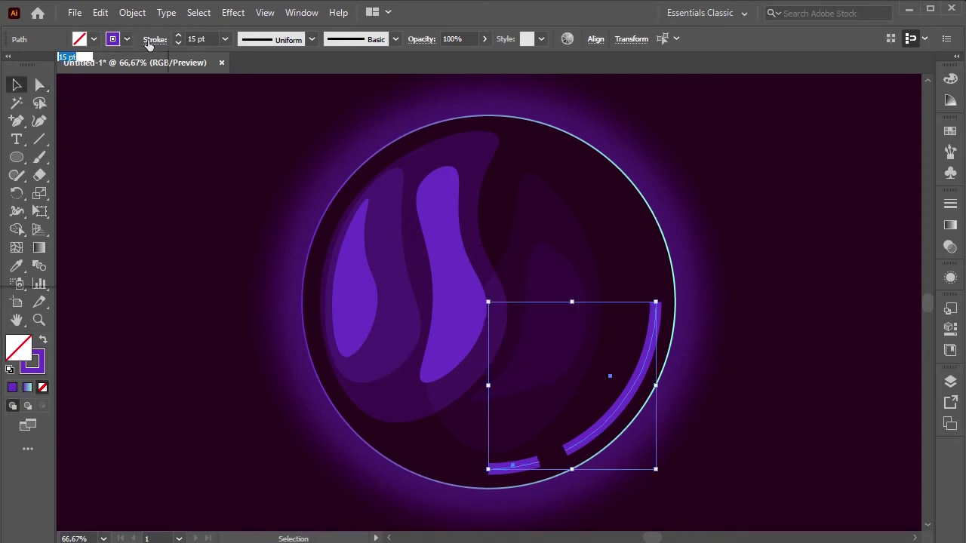
click(155, 39)
click(68, 77)
click(220, 113)
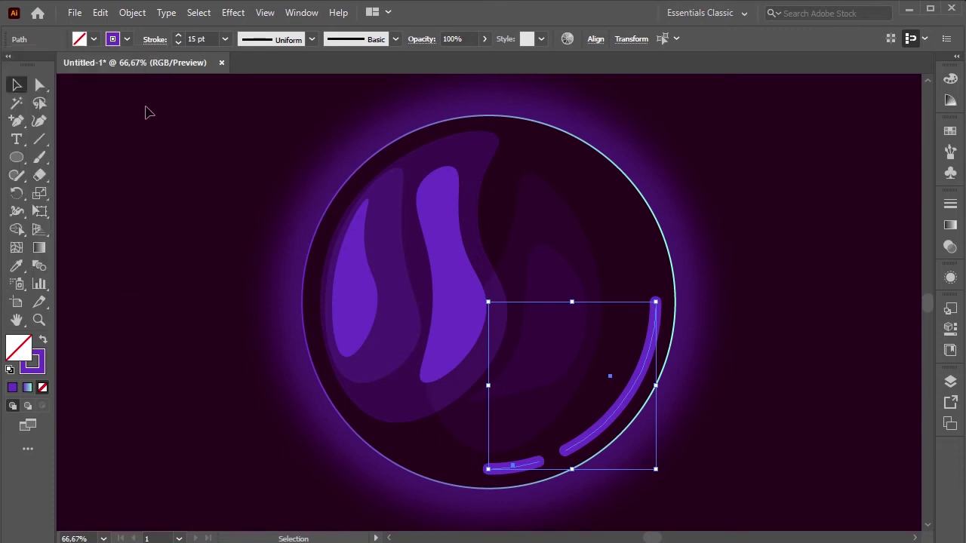
click(130, 143)
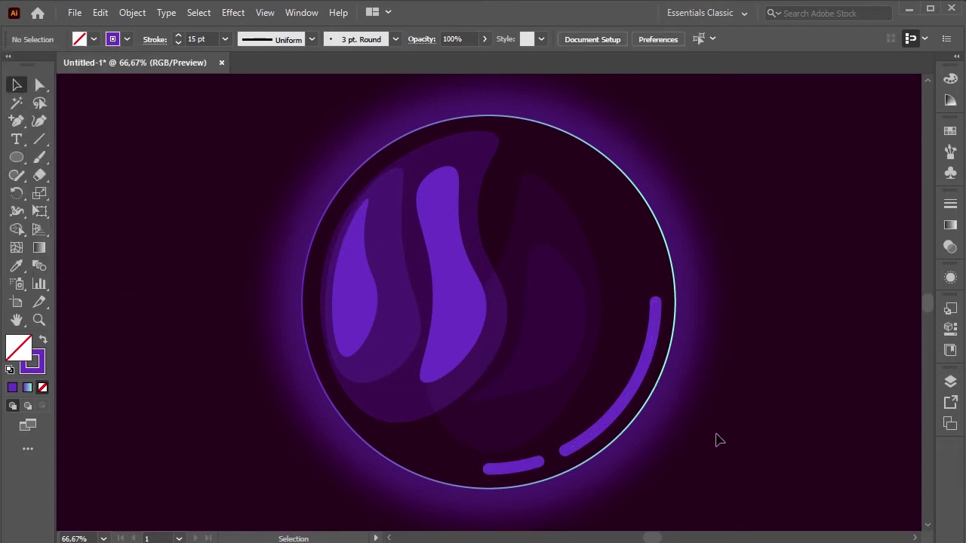
click(528, 466)
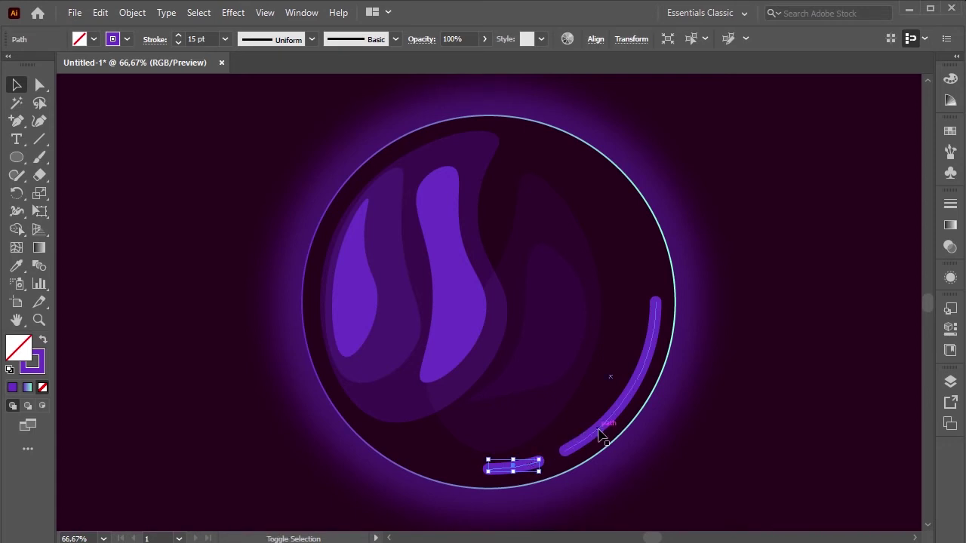
shift+click(600, 436)
click(132, 12)
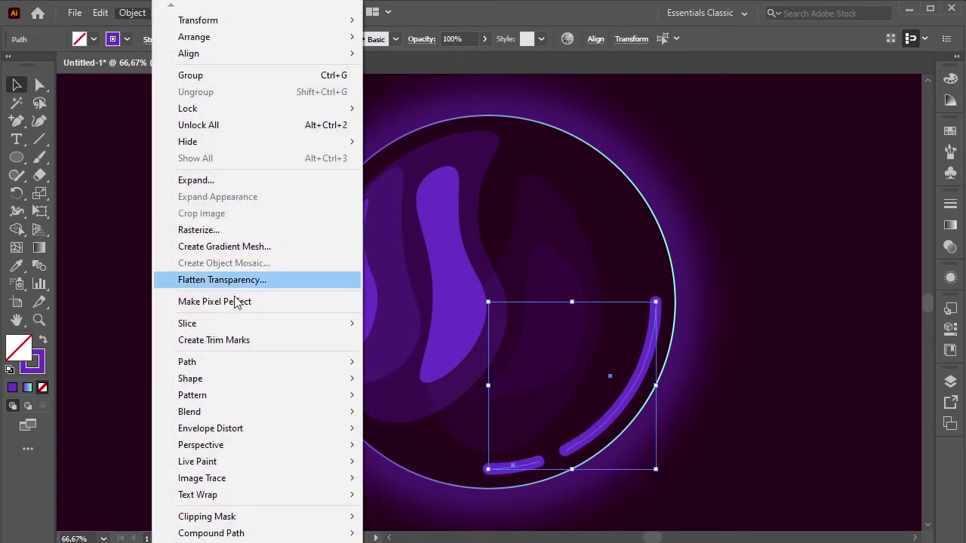
mouse_move(227, 362)
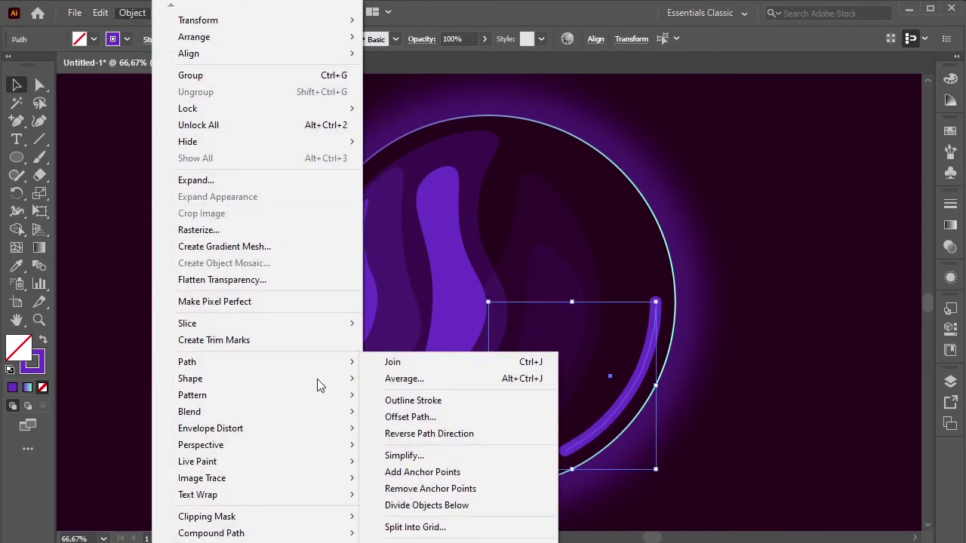
Outline both arc strokes into filled shapes and thicken them with a 6 px Offset Path.
click(395, 403)
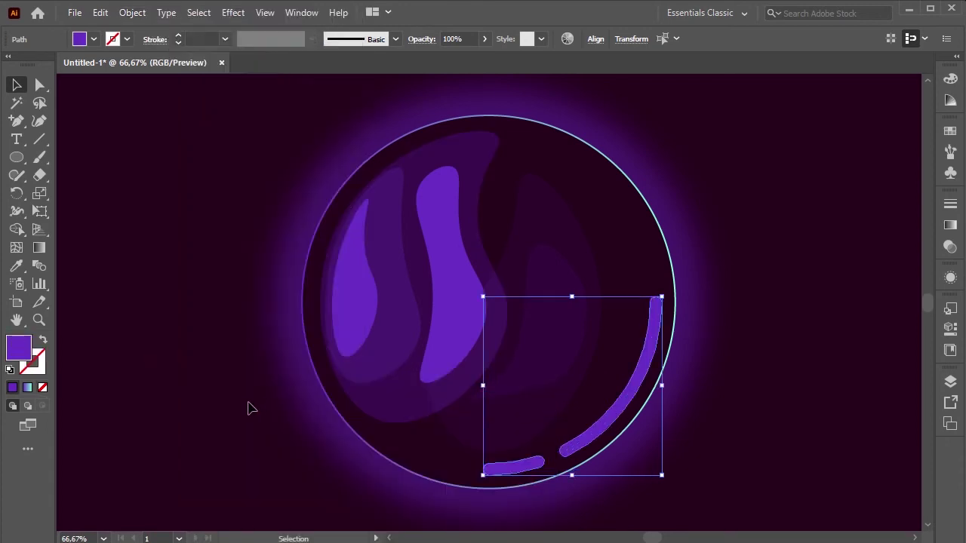
click(141, 15)
mouse_move(187, 361)
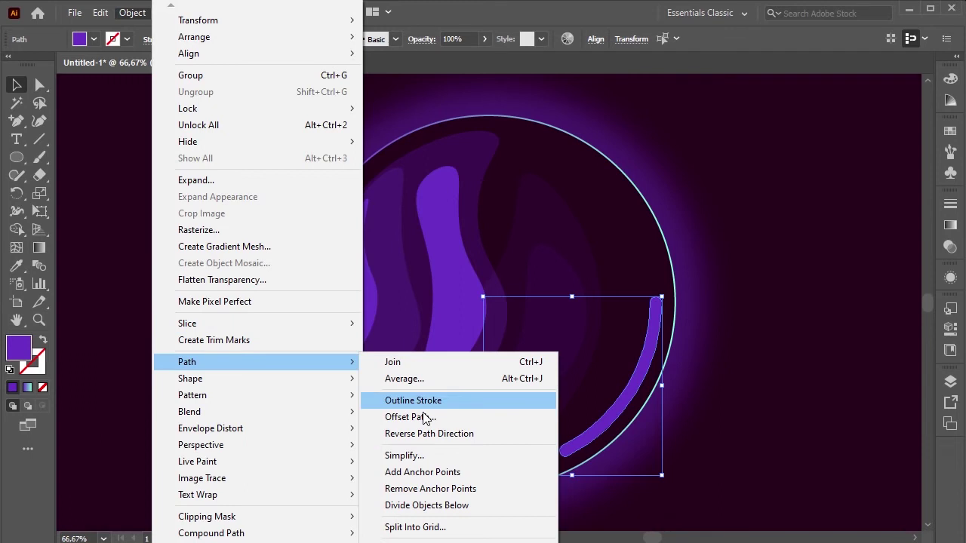
click(410, 417)
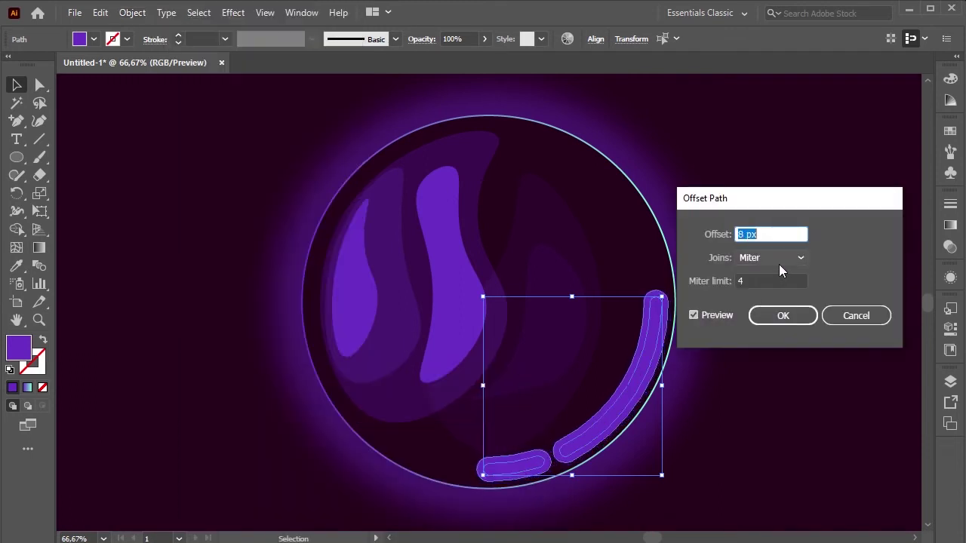
key(Down)
key(Down)
click(785, 317)
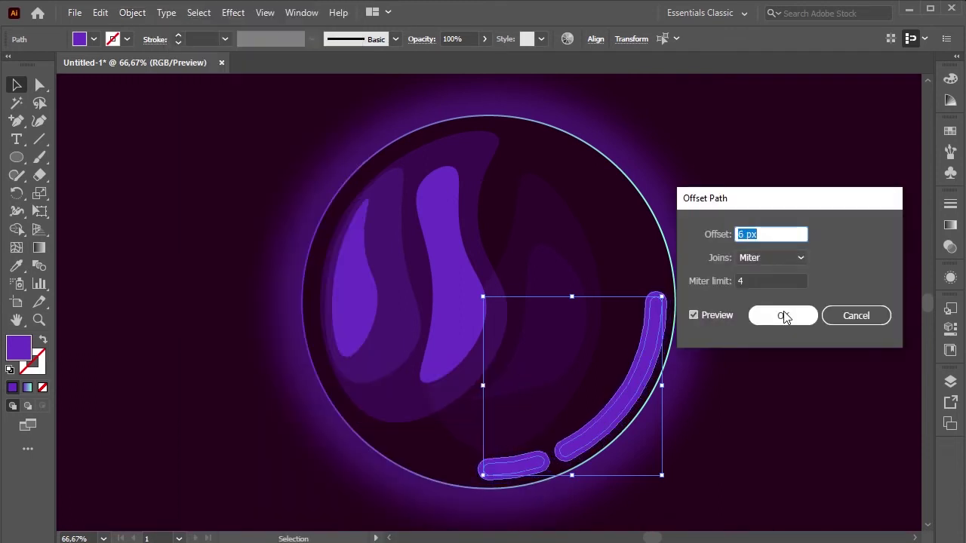
key(Up)
click(785, 317)
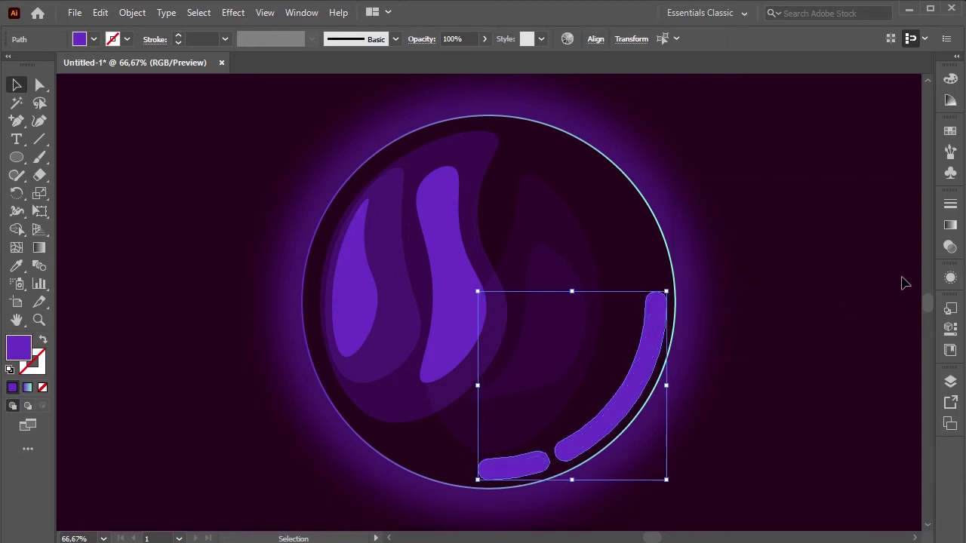
click(948, 280)
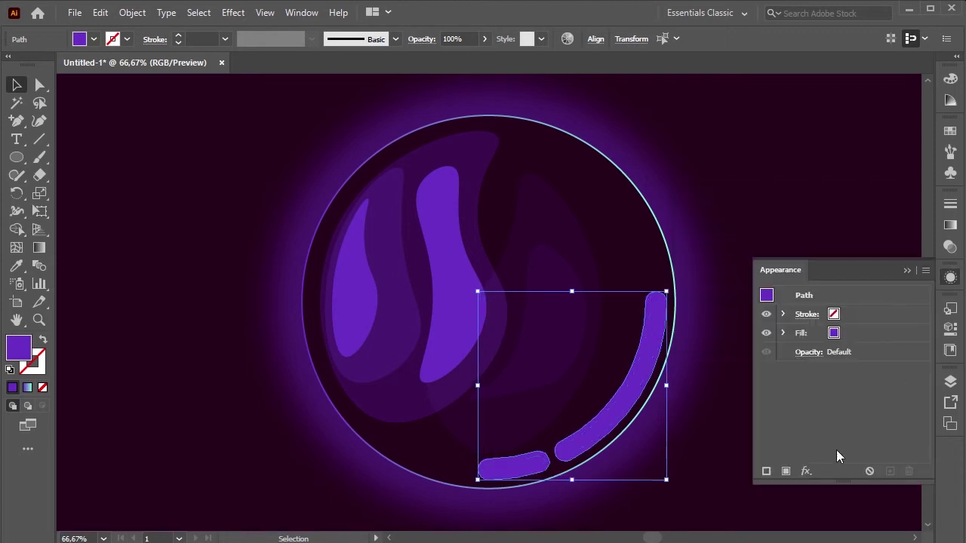
Apply a 10-pixel Gaussian Blur to the arcs and set their opacity to 40%.
click(806, 471)
mouse_move(830, 336)
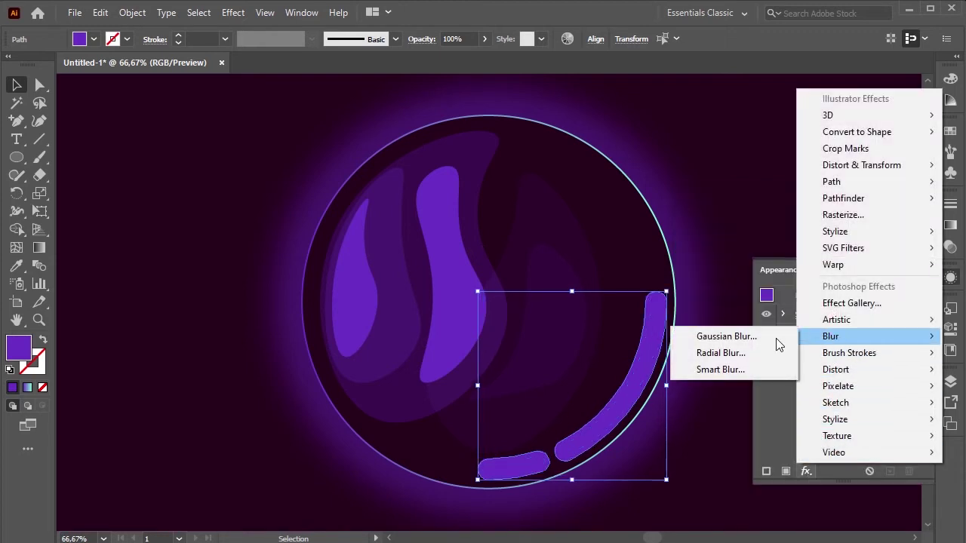
click(713, 336)
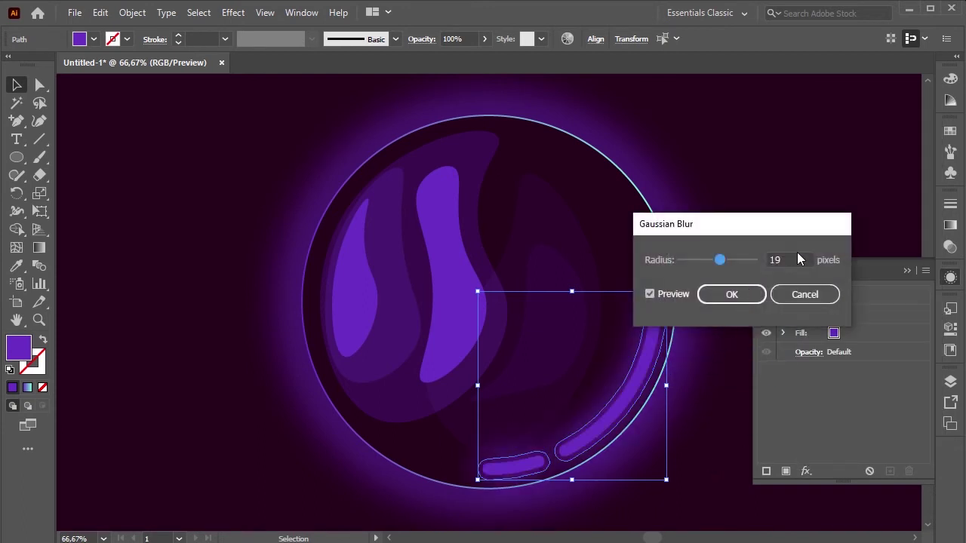
click(798, 259)
key(Down)
key(Down)
key(Down)
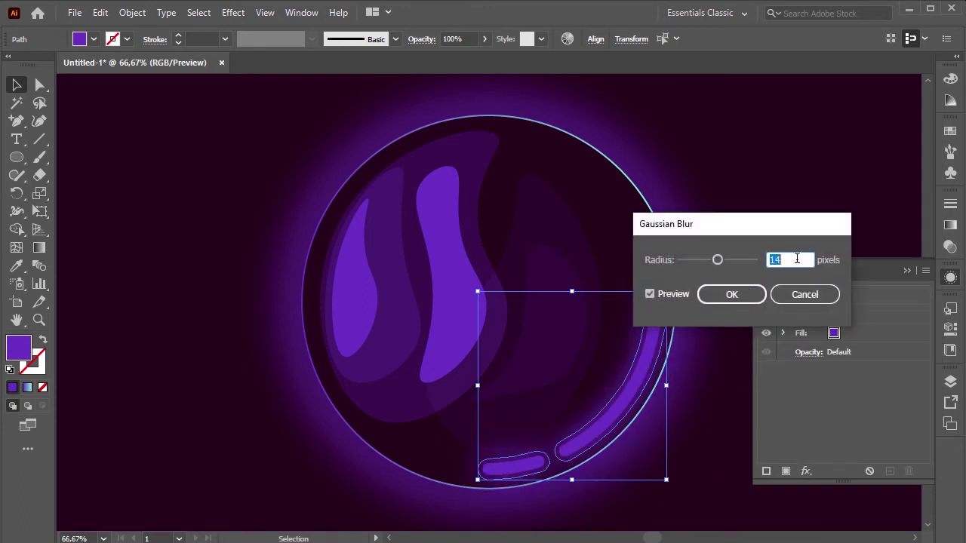
key(Down)
key(Up)
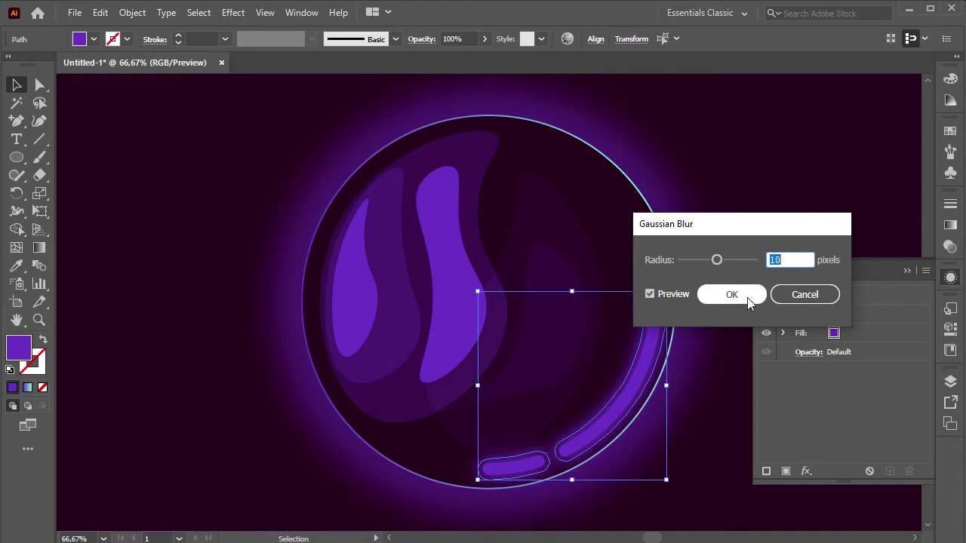
click(748, 298)
click(907, 272)
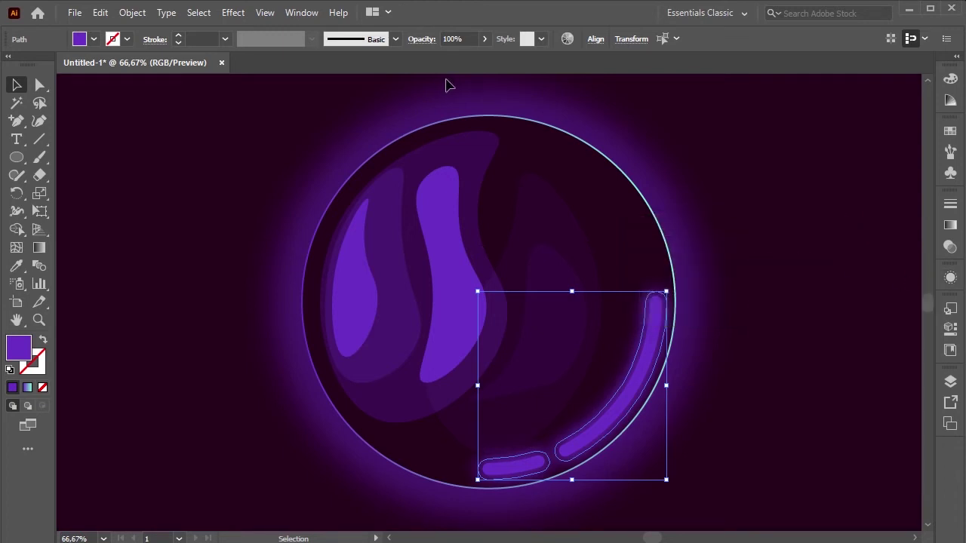
click(461, 39)
text(40)
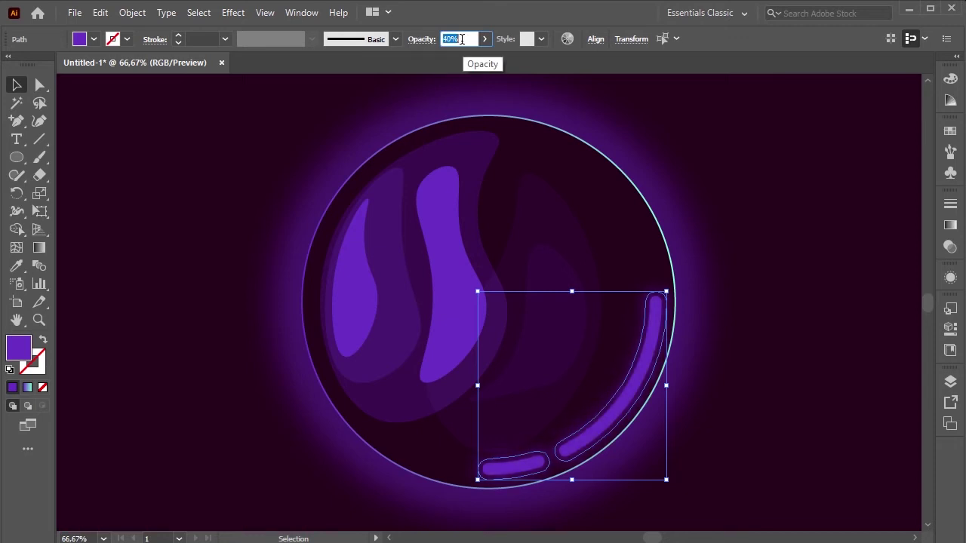
Marquee-select the faint inner swirl and nudge it up and to the right.
click(775, 224)
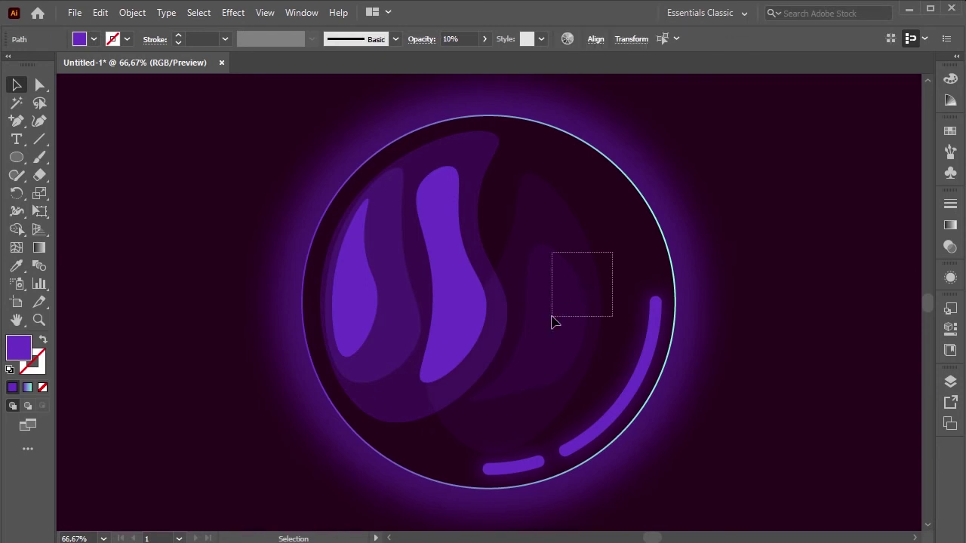
drag(615, 258, 551, 319)
drag(570, 266, 596, 234)
click(793, 180)
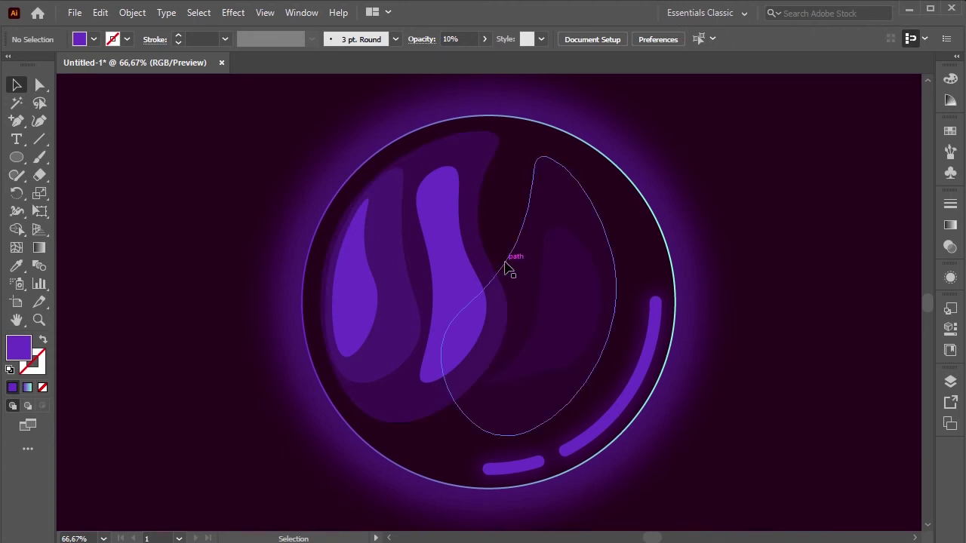
Draw a closed rounded blob across the orb's middle with the Curvature Tool.
key(ctrl+0)
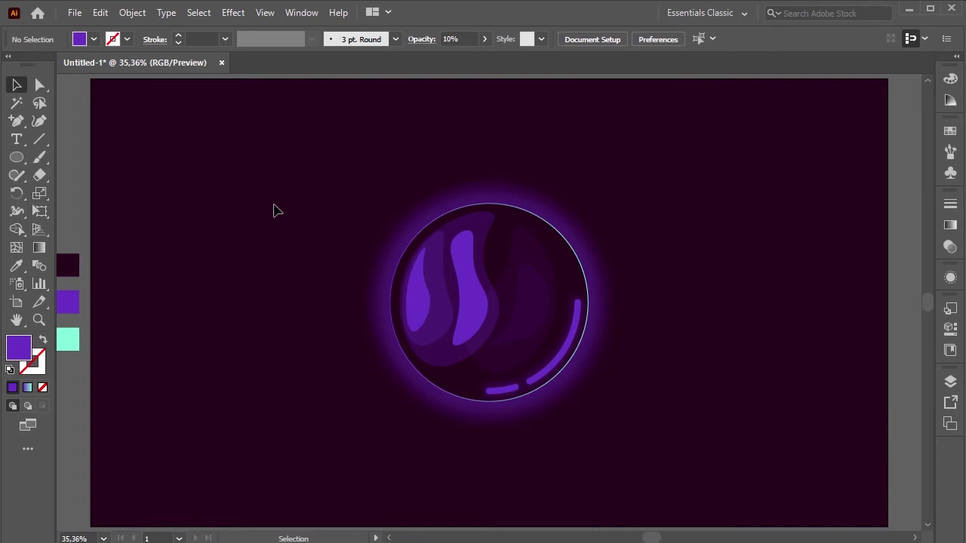
key(ctrl+equal)
key(ctrl+equal)
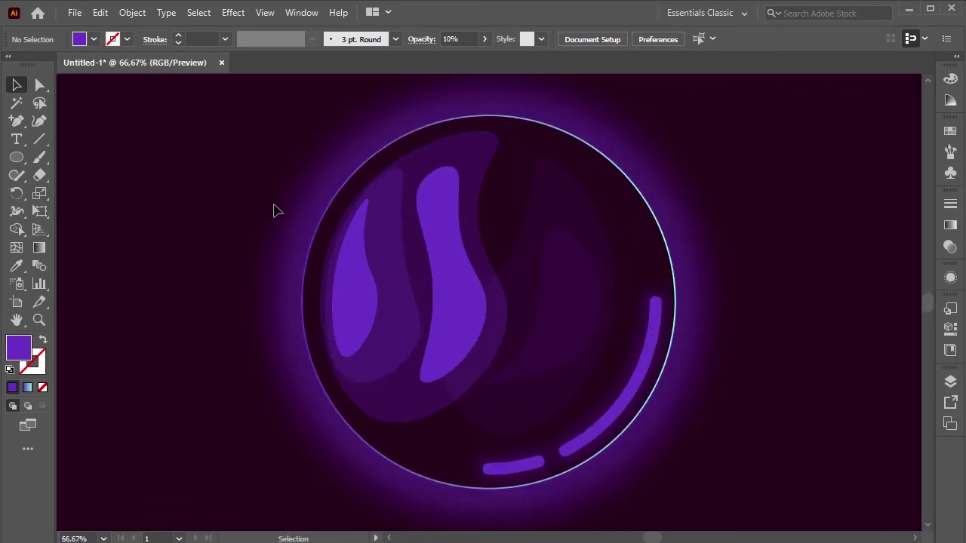
scroll(453, 208, up, 1)
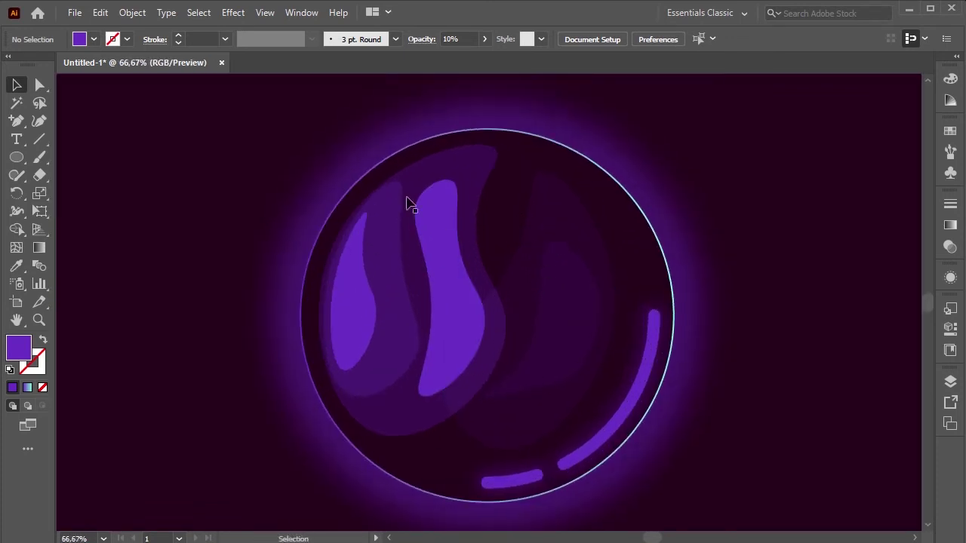
drag(19, 123, 61, 121)
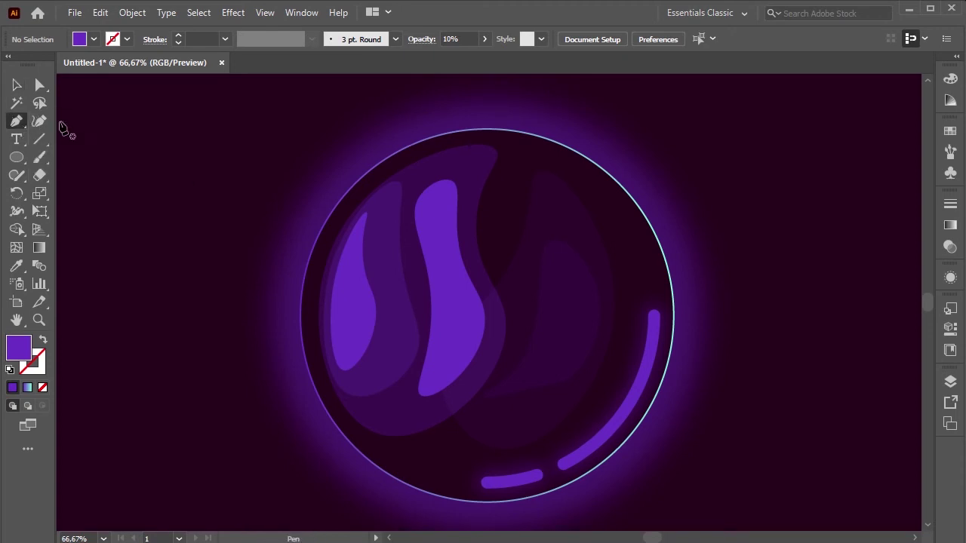
click(40, 123)
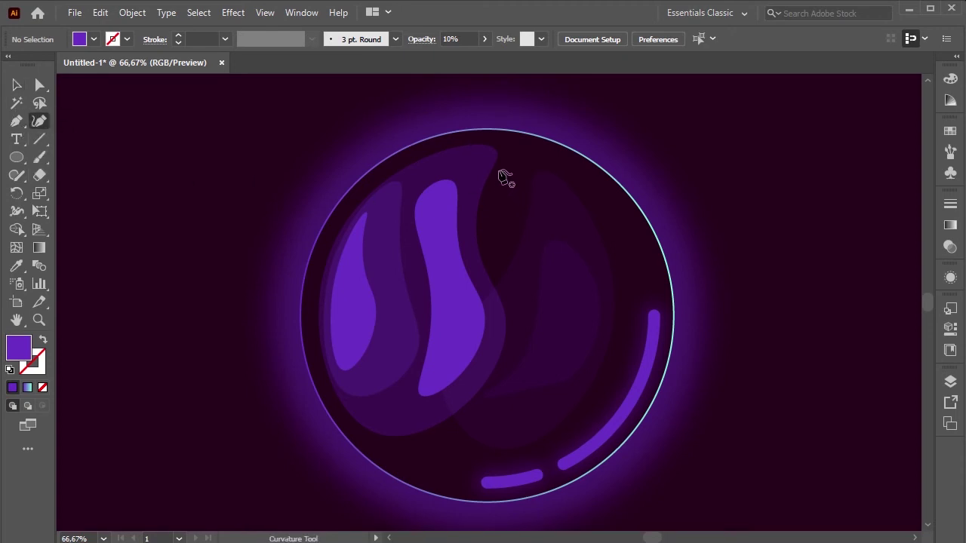
click(501, 169)
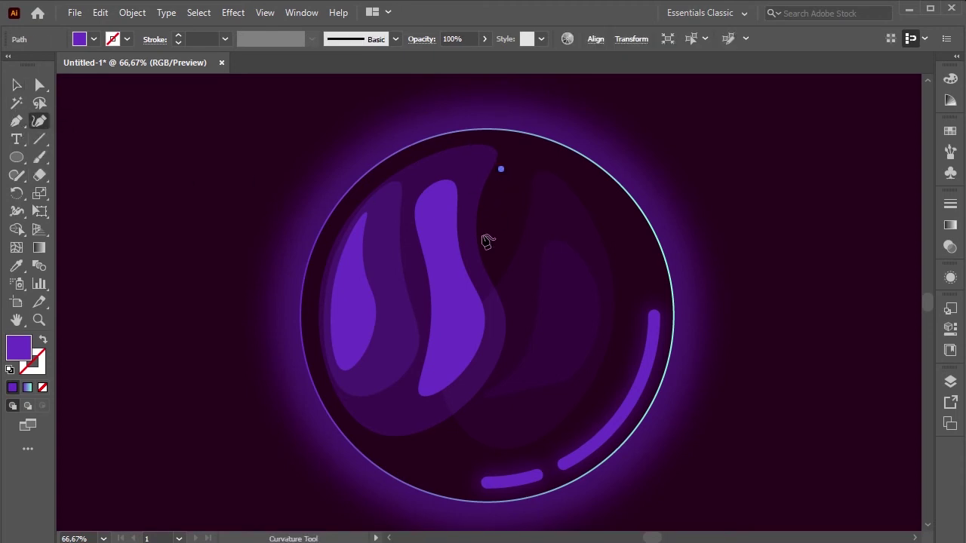
click(392, 392)
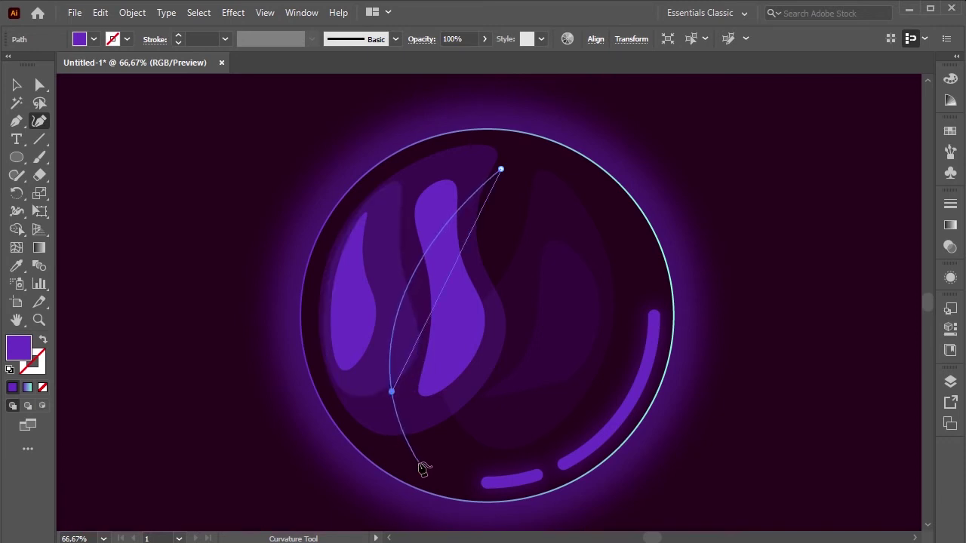
click(416, 457)
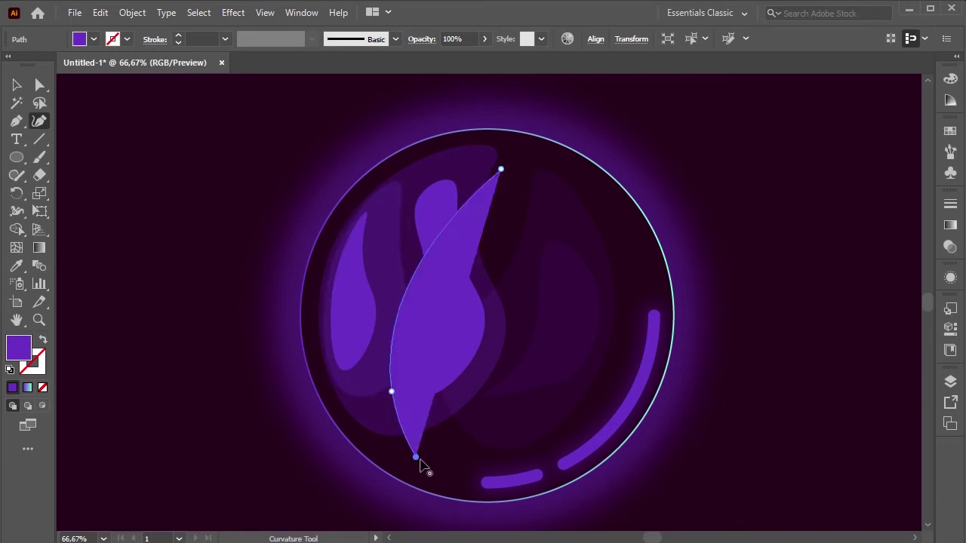
click(554, 406)
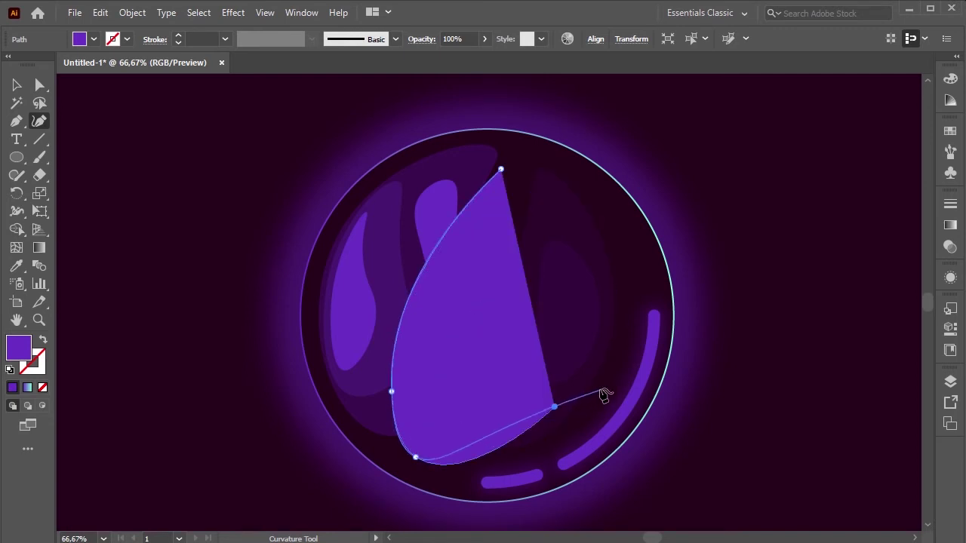
click(600, 390)
click(550, 225)
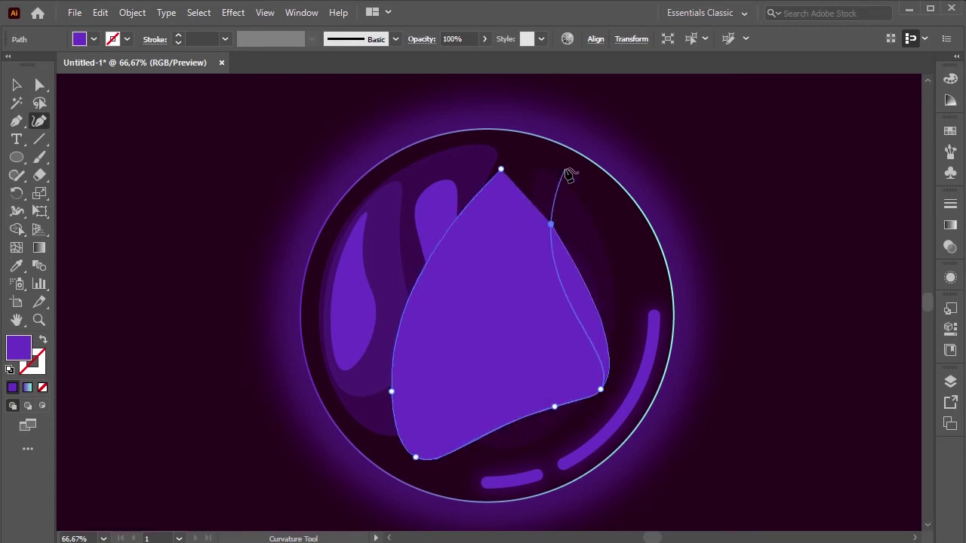
click(566, 166)
click(500, 169)
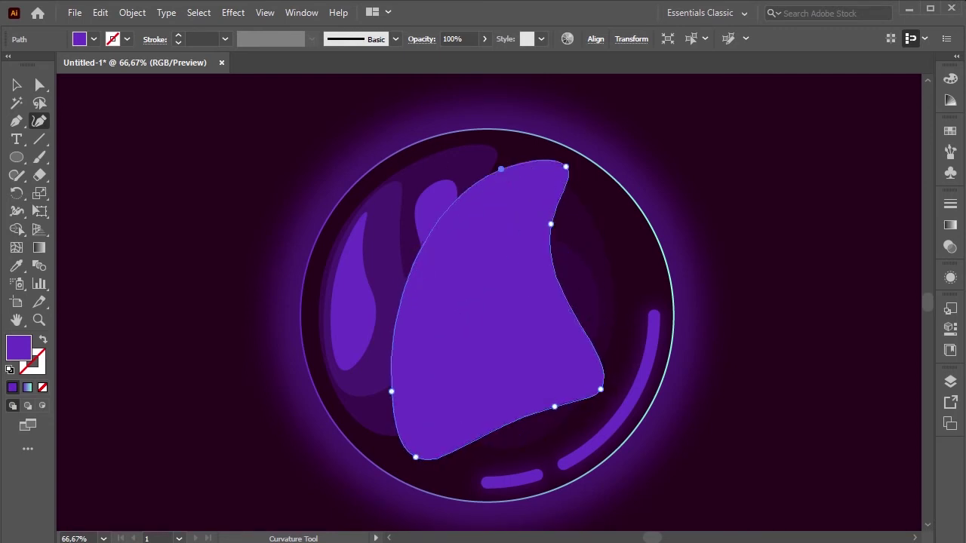
Eyedrop the faint 10%-opacity swirl's style onto the new blob.
click(15, 85)
click(724, 206)
click(565, 263)
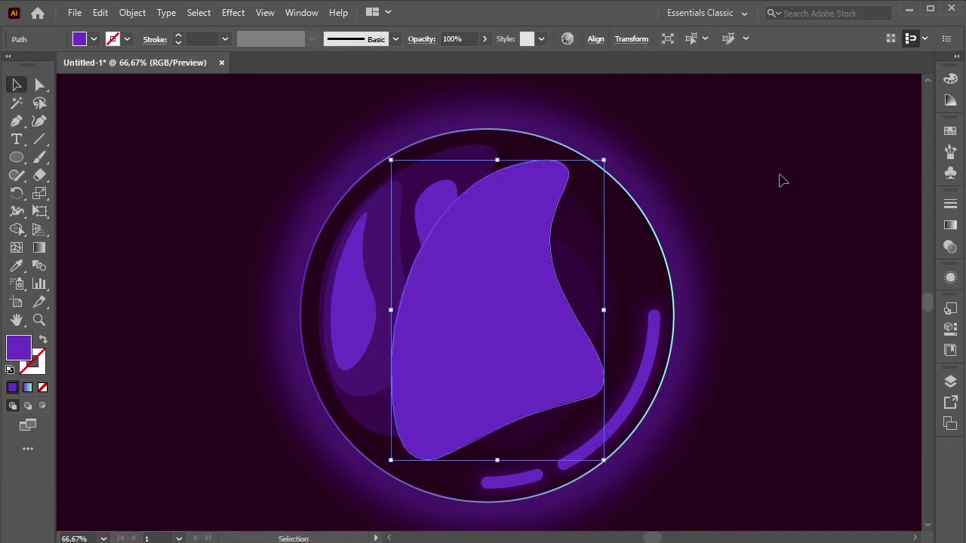
key(ctrl+shift+bracketleft)
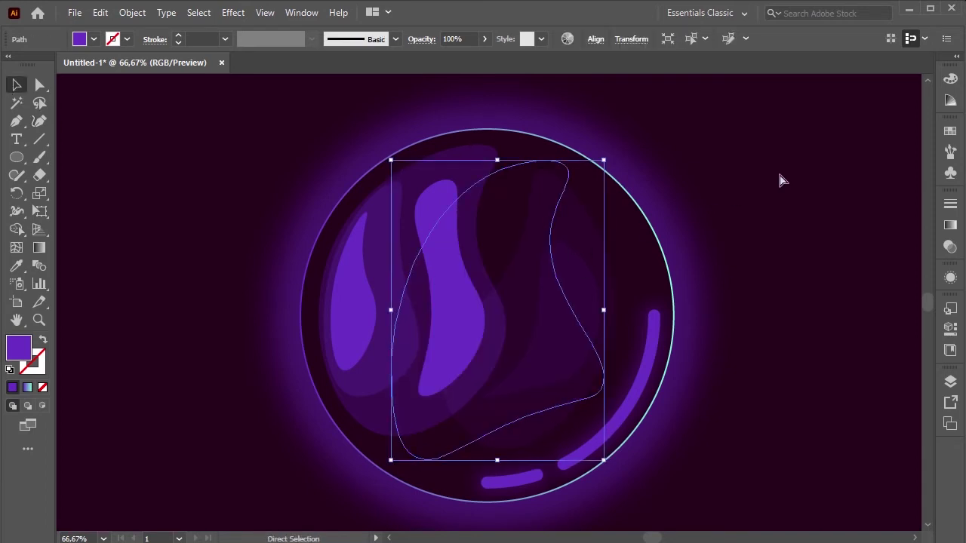
key(ctrl+z)
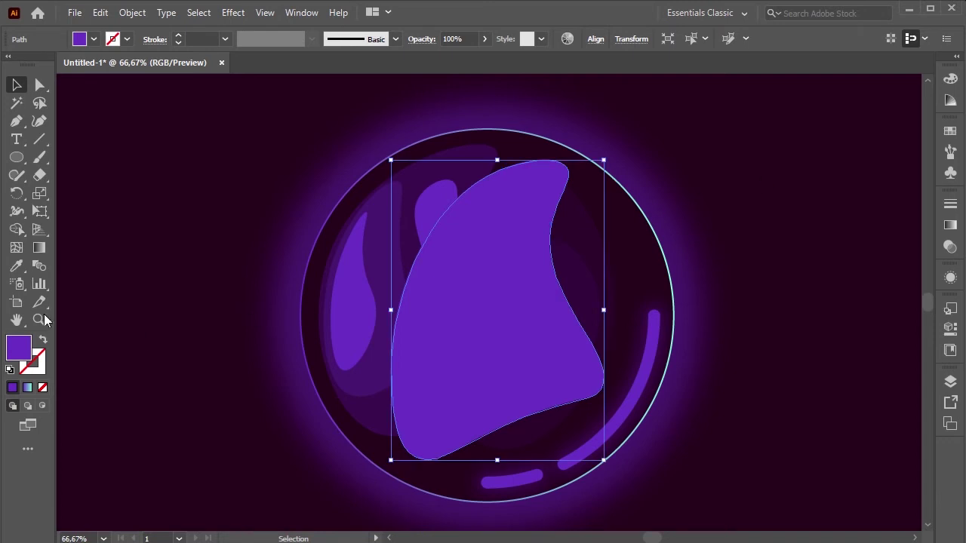
key(i)
click(577, 243)
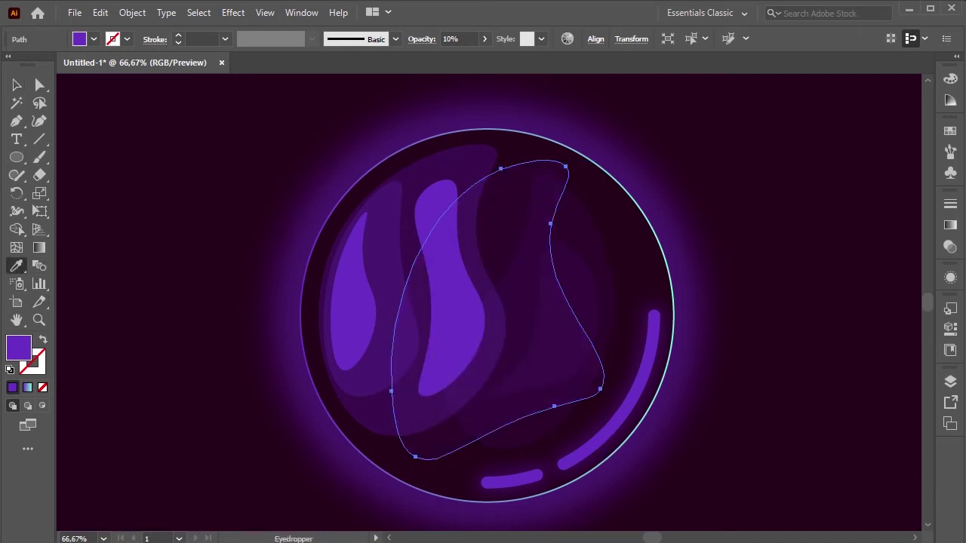
click(15, 85)
click(381, 121)
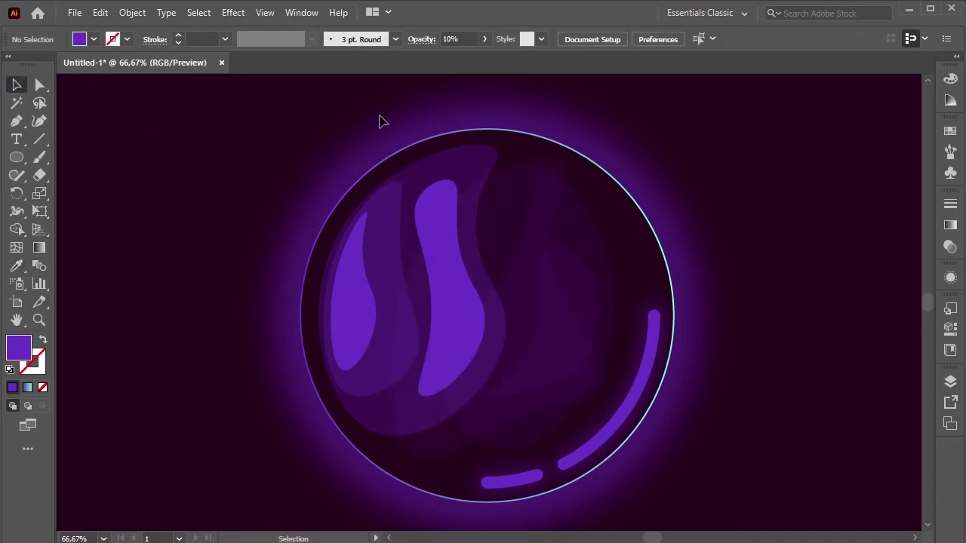
Unlock the orb's locked ellipse layers in the Layers panel.
click(520, 199)
click(782, 164)
key(ctrl+0)
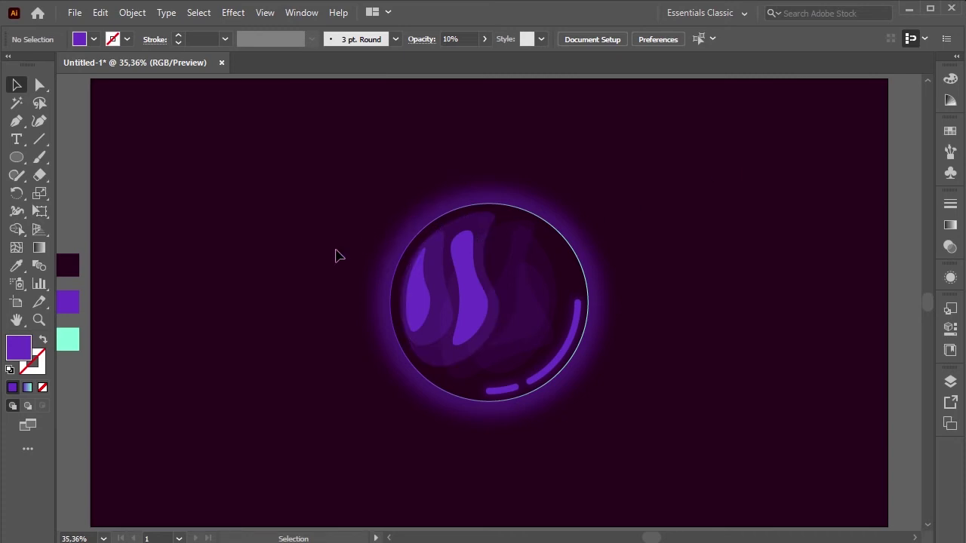
click(951, 383)
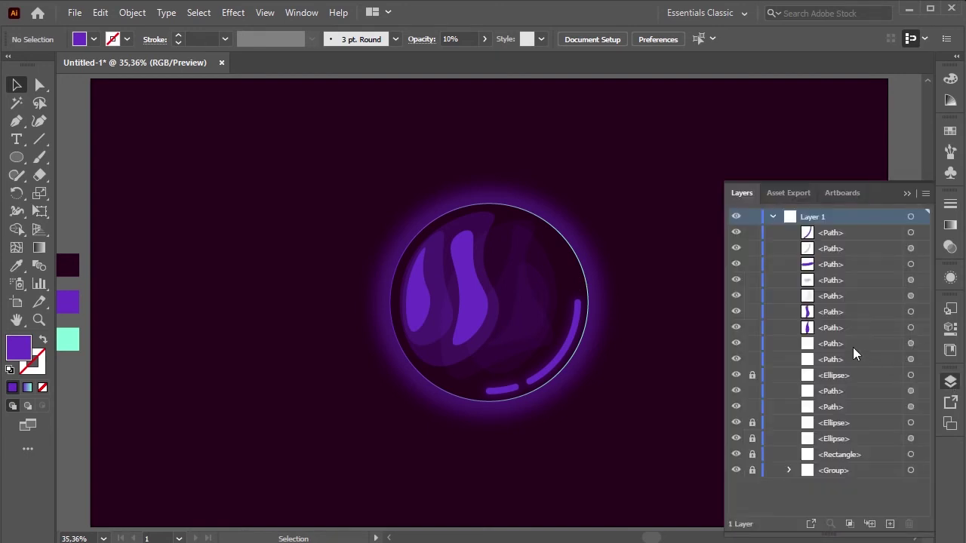
click(753, 439)
click(752, 423)
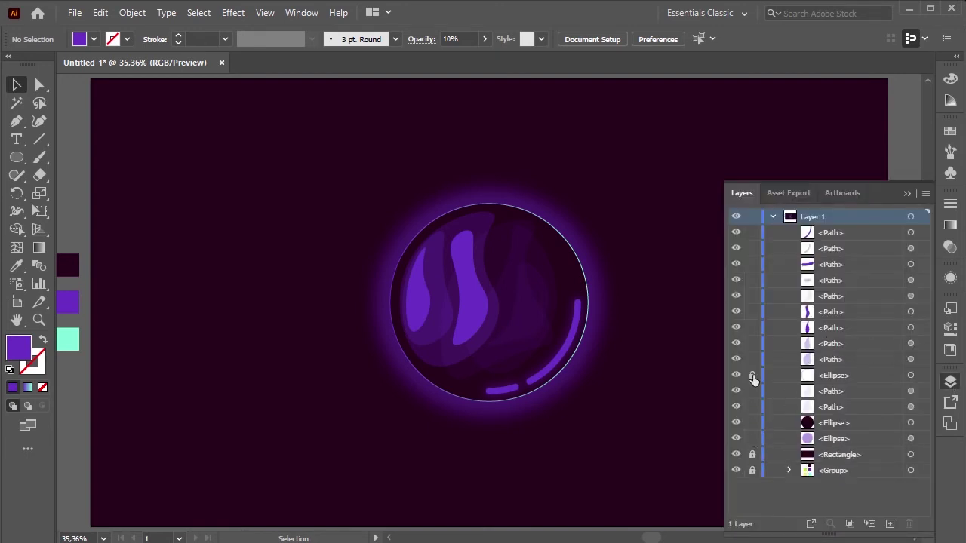
Drag the <Ellipse> row below the two inner <Path> rows in the stacking order.
click(911, 376)
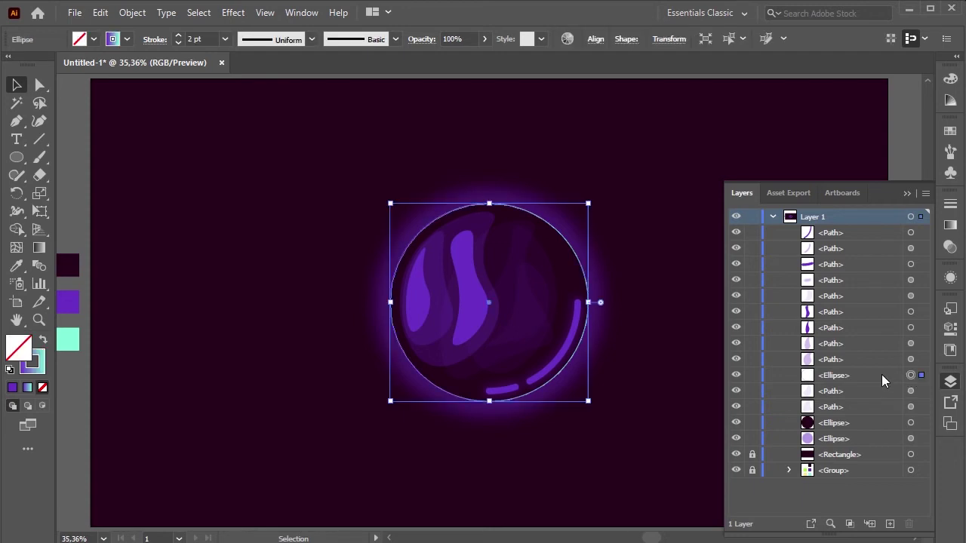
click(911, 392)
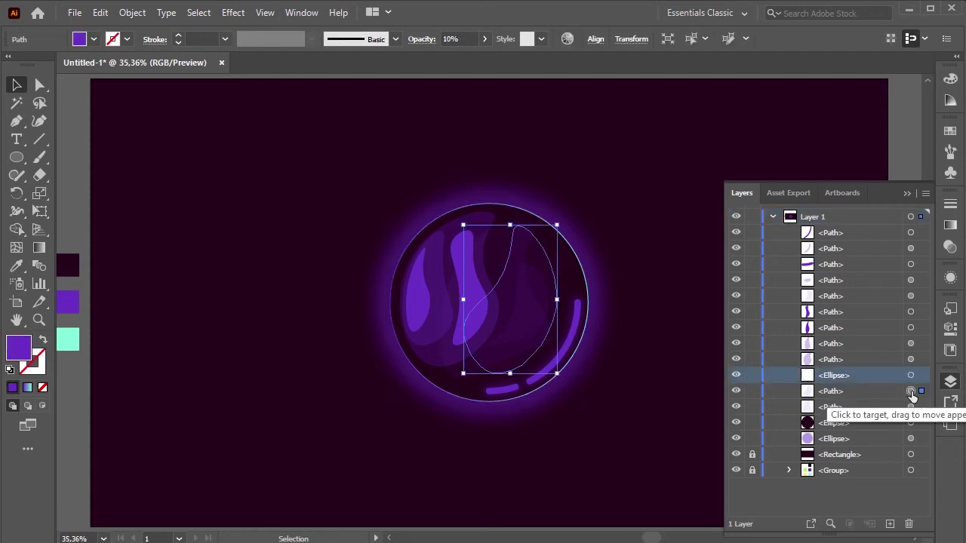
drag(858, 375, 856, 412)
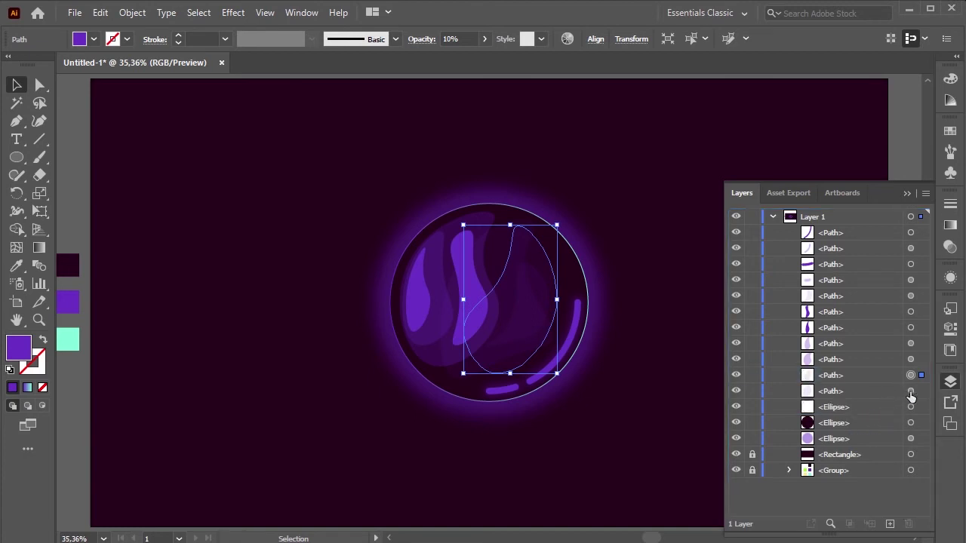
click(911, 393)
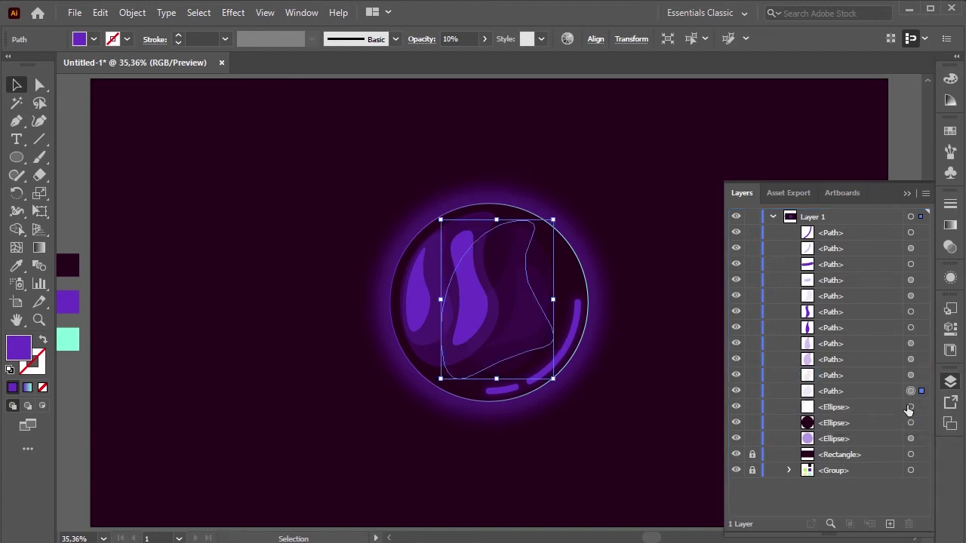
click(911, 407)
Outline the orb's rim stroke and group all of the orb's parts.
click(908, 194)
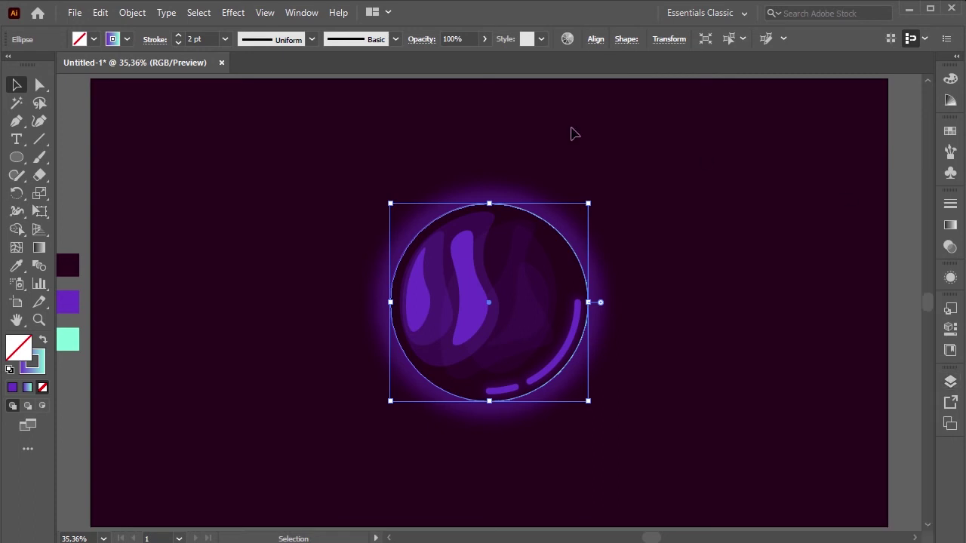
click(130, 15)
mouse_move(227, 363)
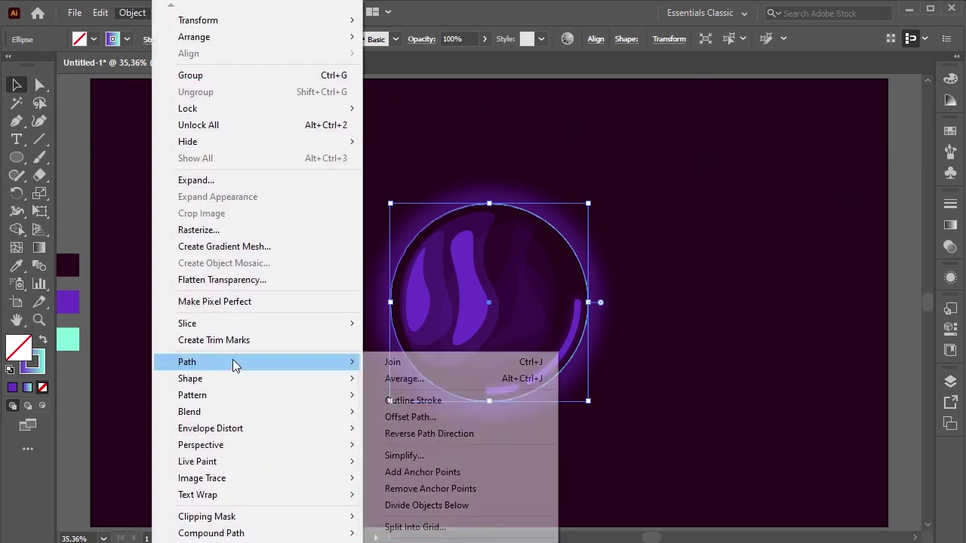
click(407, 401)
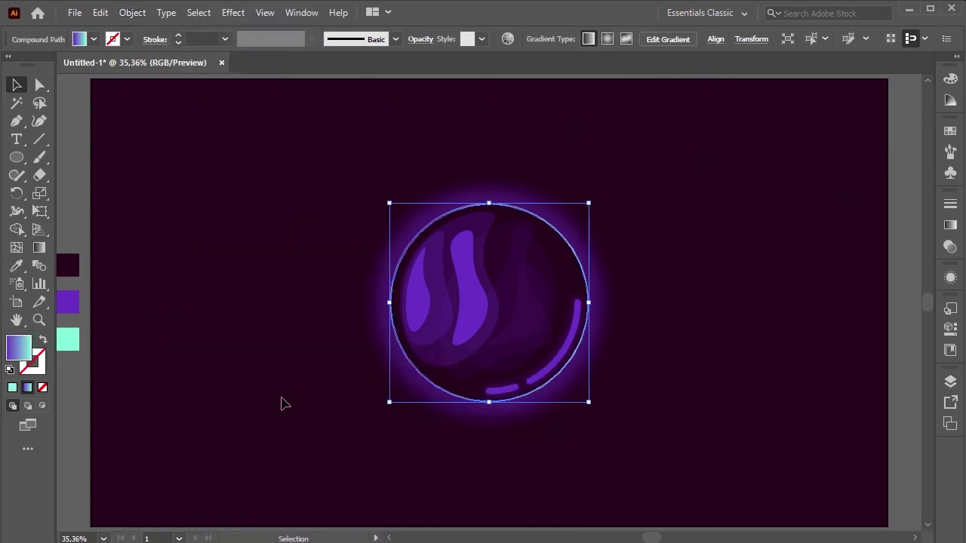
click(281, 403)
drag(313, 164, 704, 453)
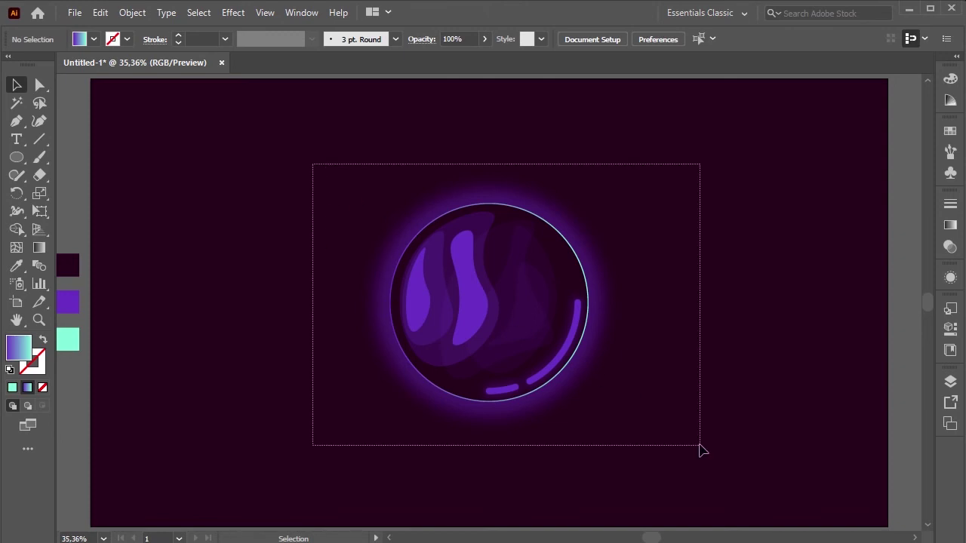
right_click(484, 224)
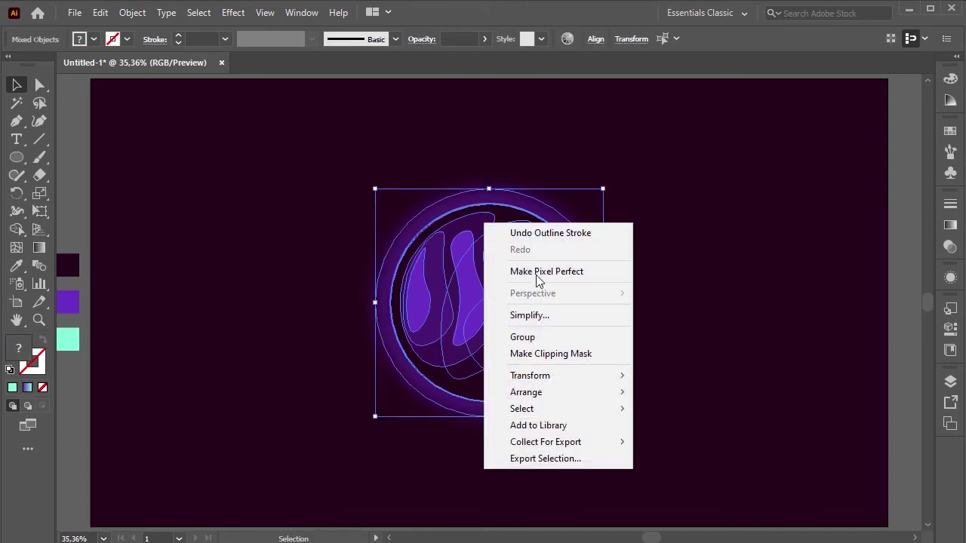
click(523, 337)
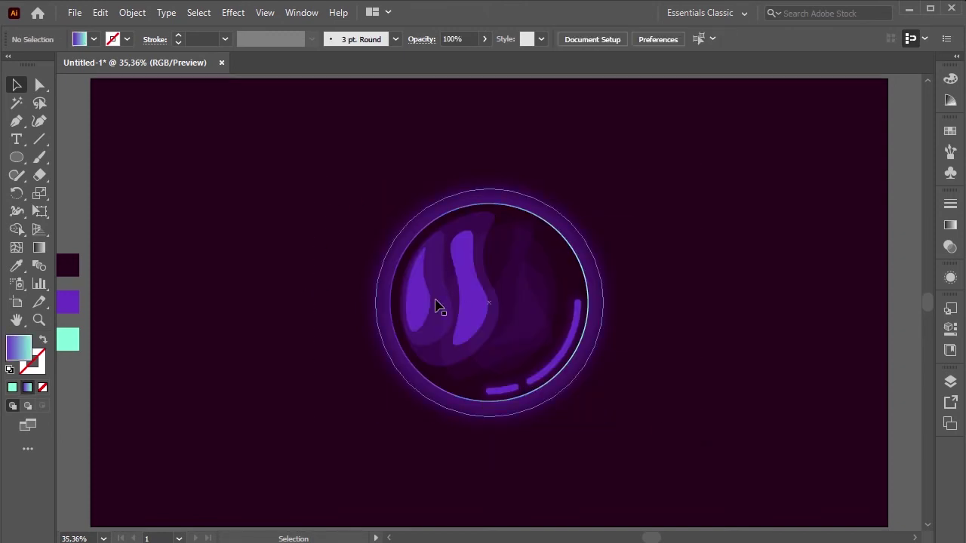
Move the orb left, duplicate it to the right, and align both on vertical centres.
drag(480, 309, 278, 304)
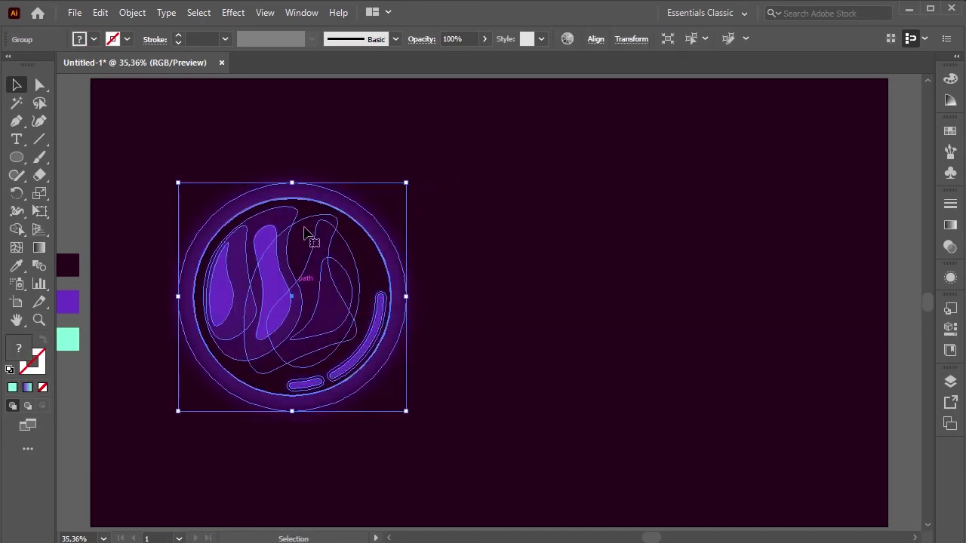
click(312, 147)
click(309, 297)
drag(289, 293, 719, 310)
click(327, 166)
drag(302, 164, 721, 429)
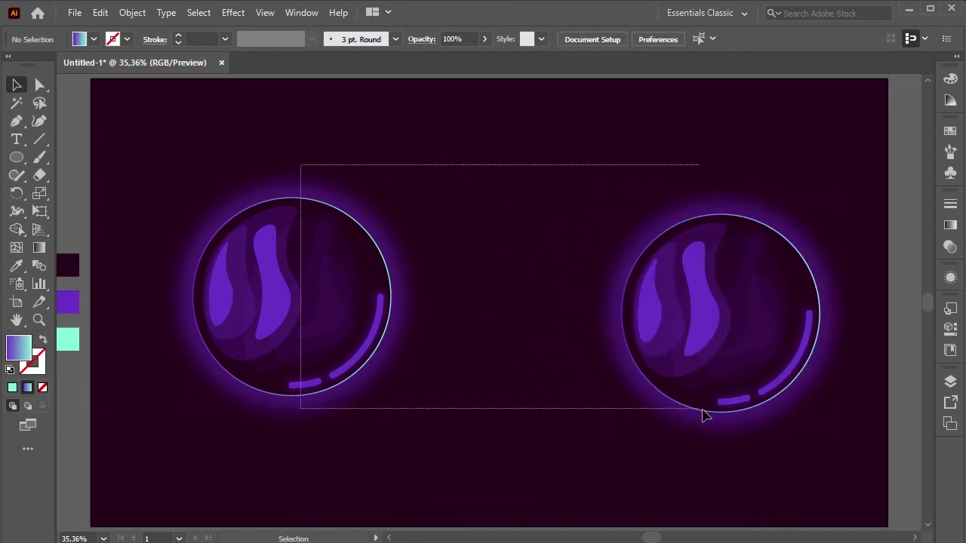
click(595, 39)
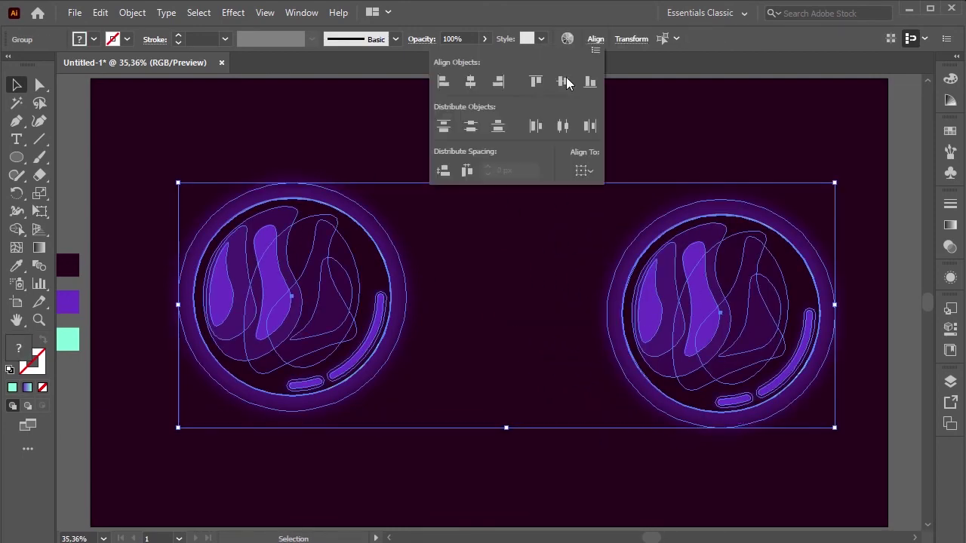
click(563, 81)
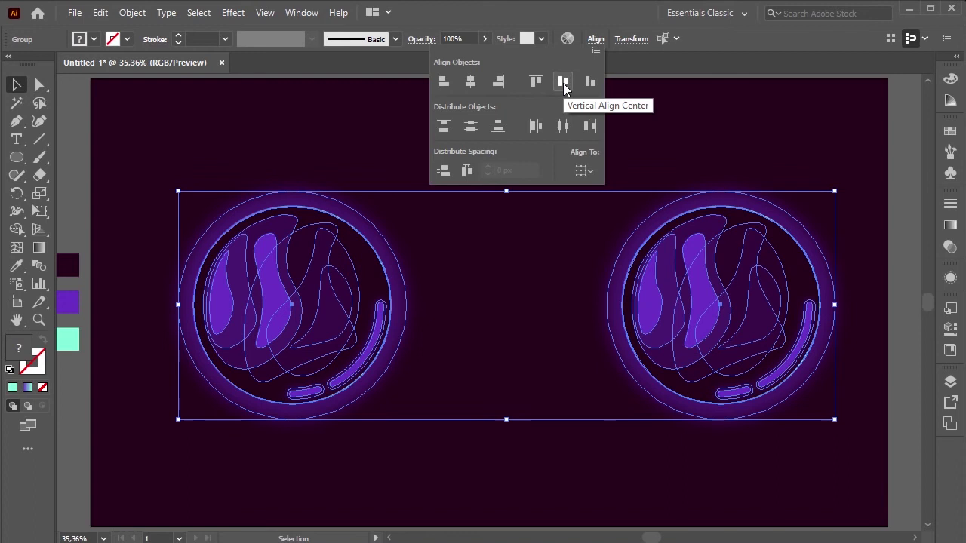
click(655, 151)
Ungroup the right orb copy and select its rim.
mouse_move(478, 243)
mouse_down()
mouse_move(569, 246)
mouse_move(399, 249)
mouse_up()
right_click(574, 284)
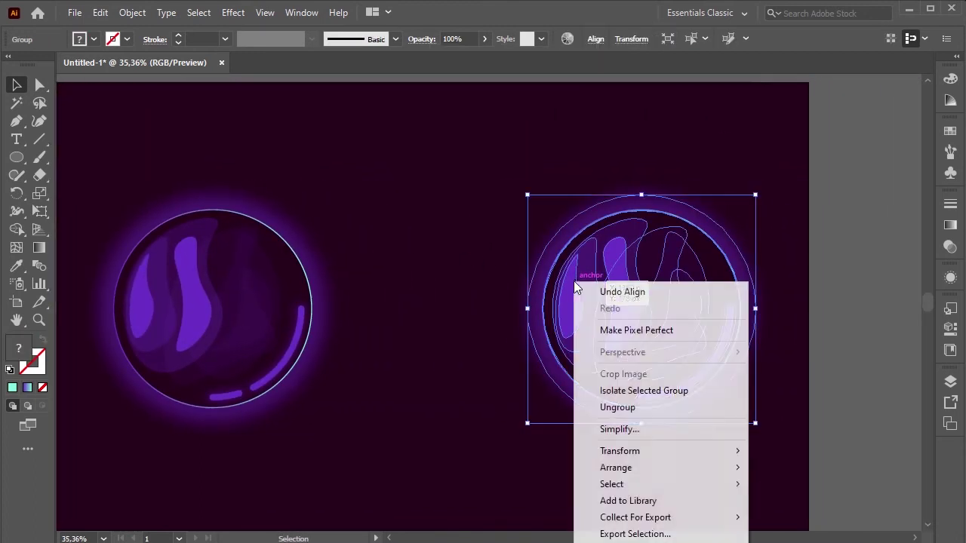
click(618, 408)
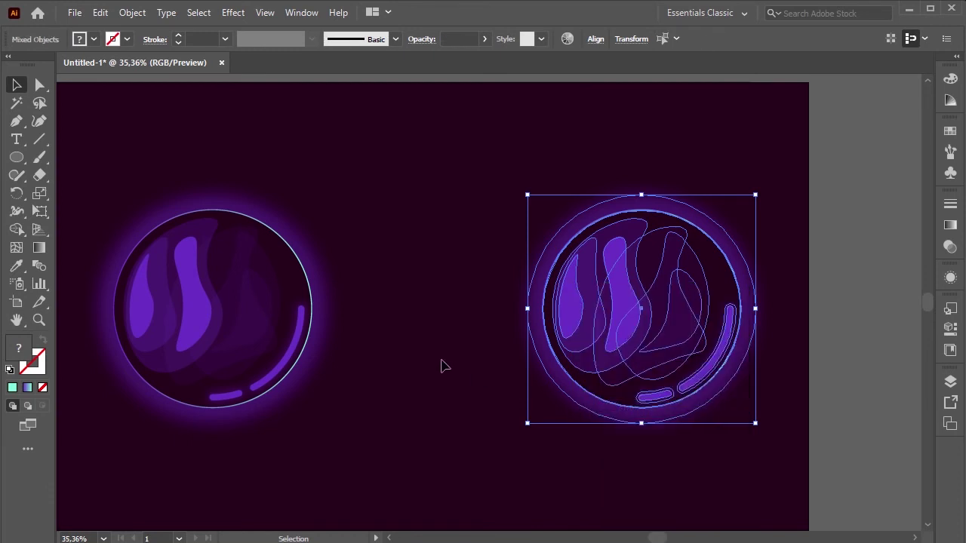
click(461, 349)
click(549, 308)
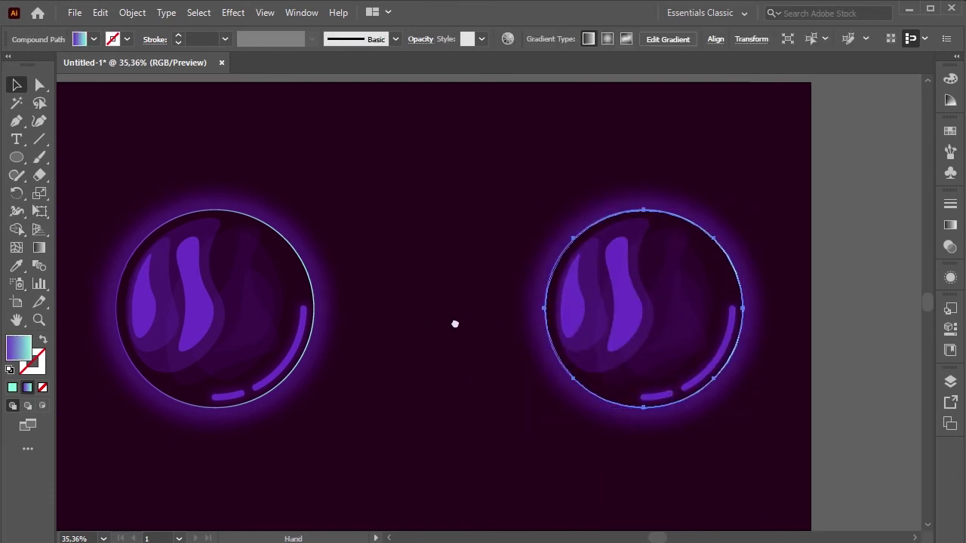
Eyedrop lime green into the rim gradient's start stop and yellow into its end stop.
drag(455, 324, 555, 319)
click(951, 224)
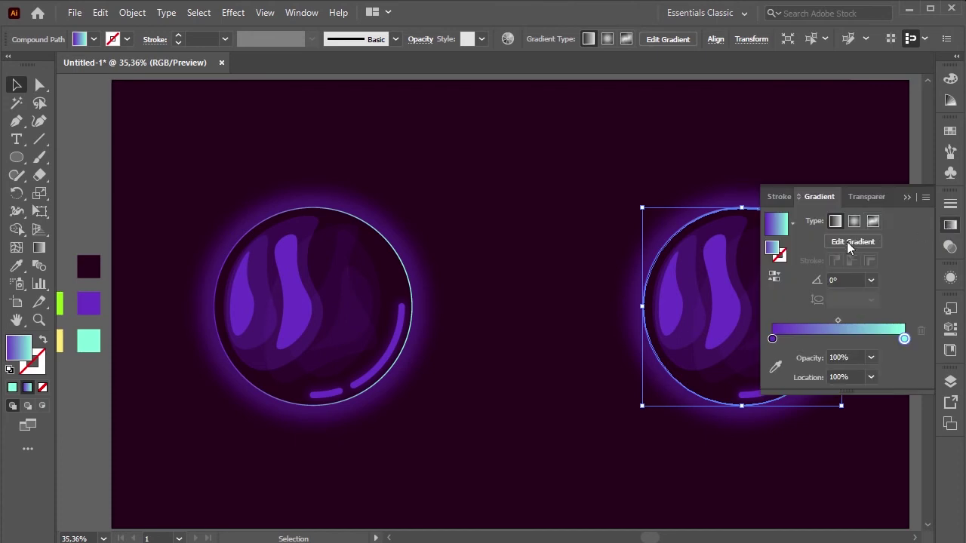
click(772, 340)
click(775, 367)
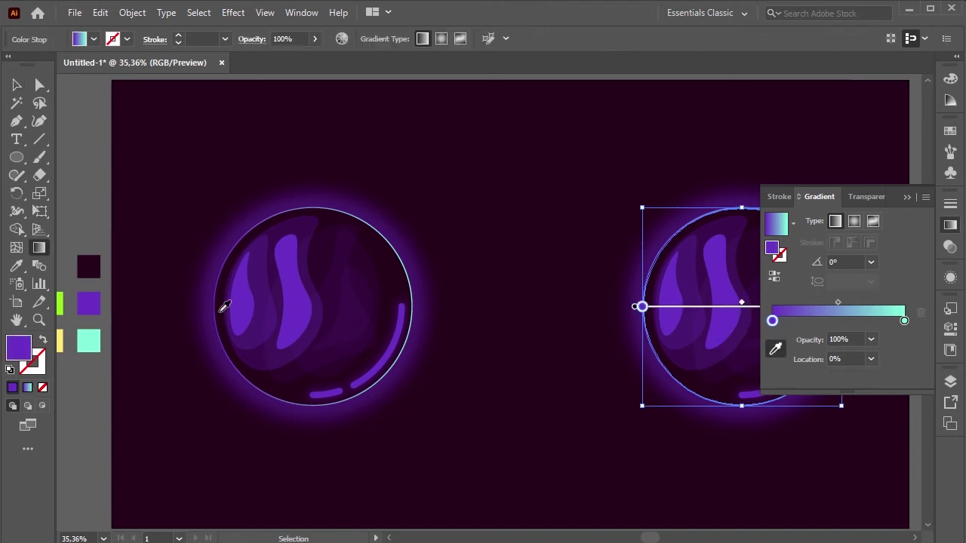
click(61, 304)
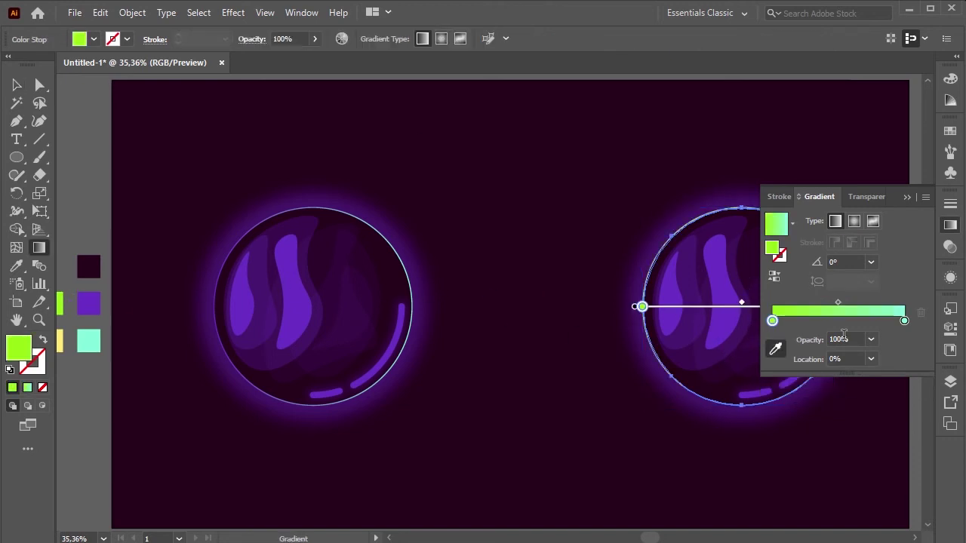
click(904, 321)
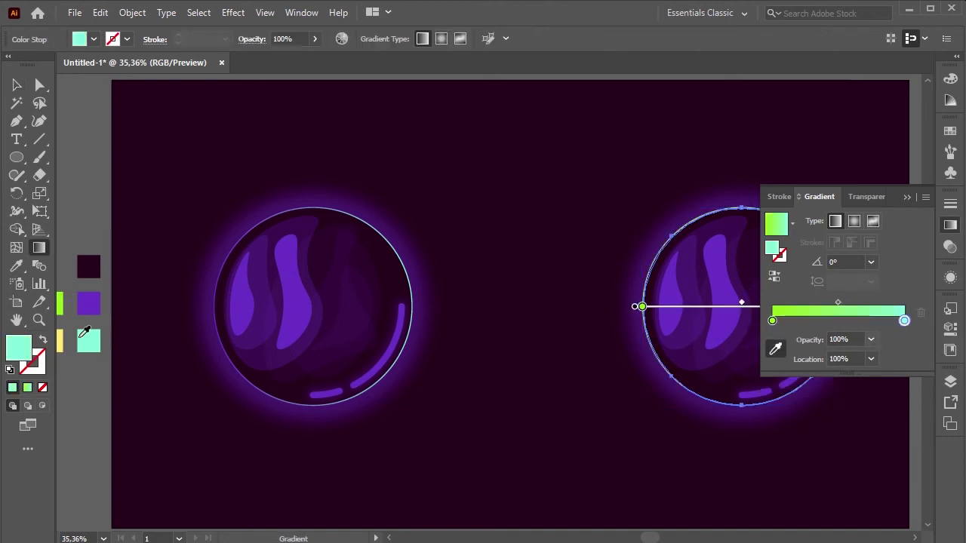
click(62, 337)
click(17, 85)
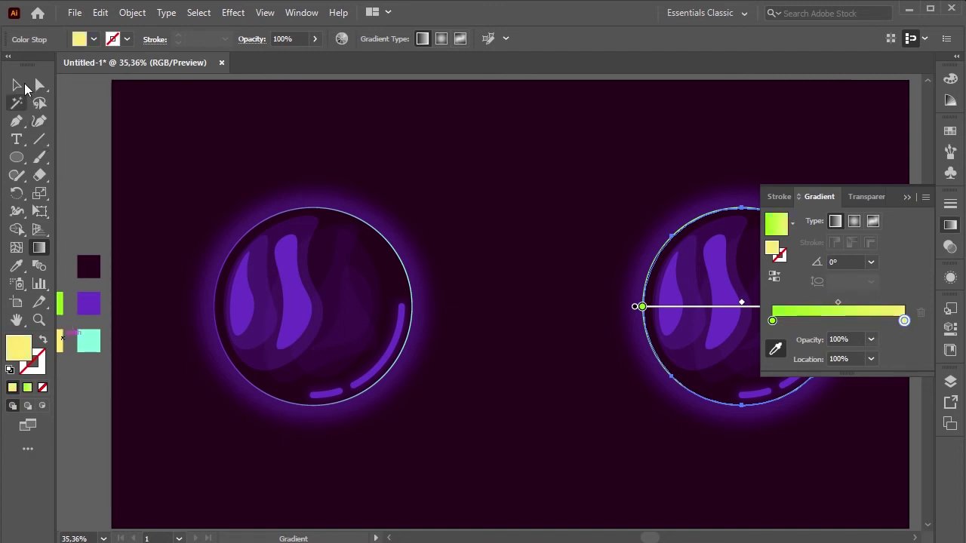
click(907, 196)
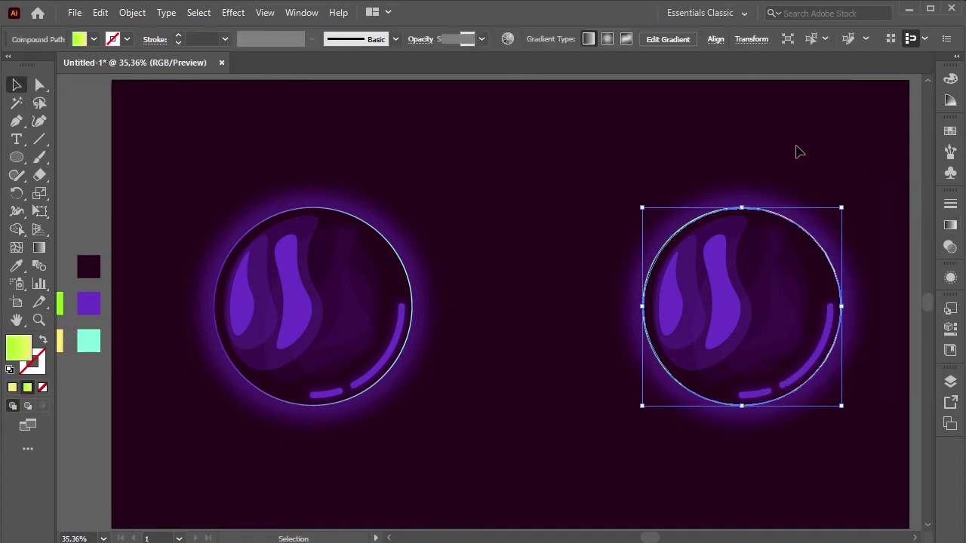
click(802, 152)
key(space)
drag(500, 218, 508, 221)
click(749, 227)
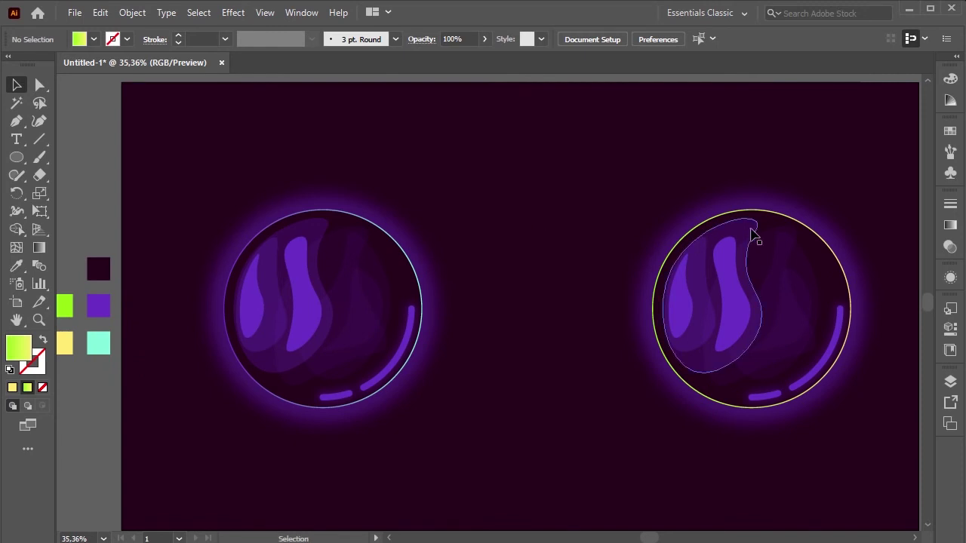
click(950, 380)
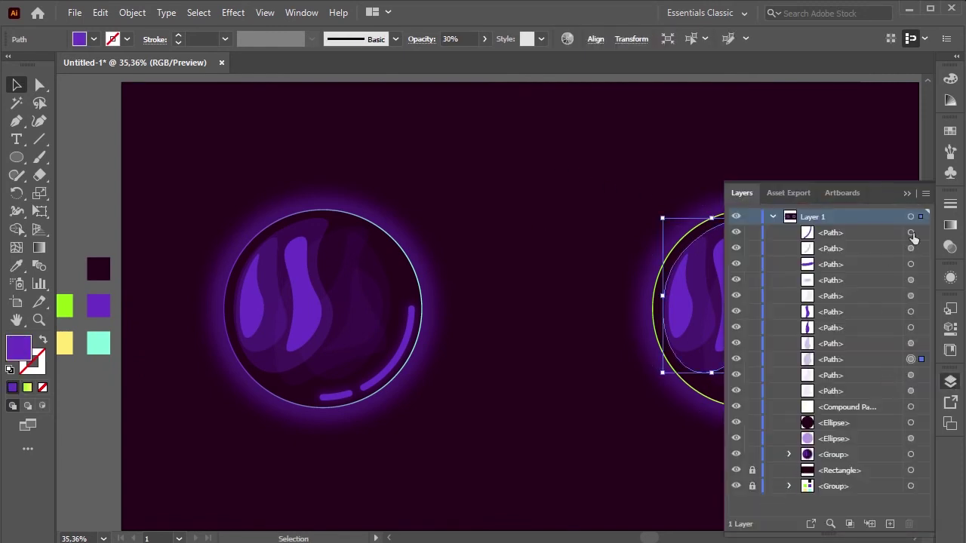
click(907, 195)
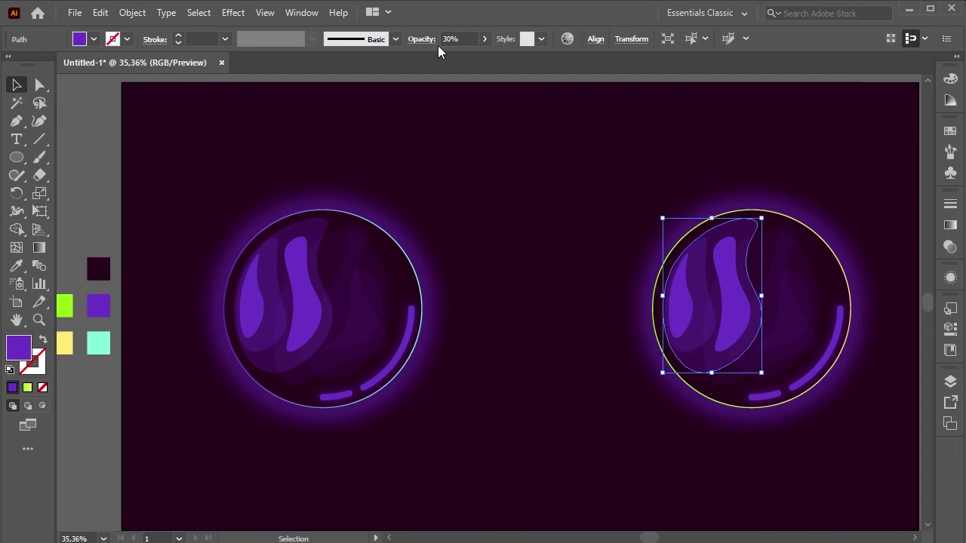
click(694, 39)
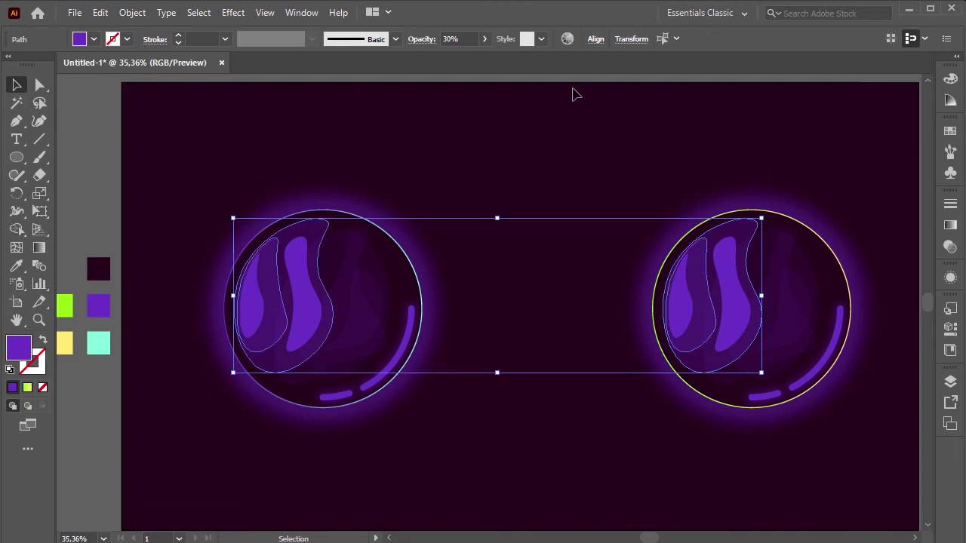
click(550, 122)
click(950, 381)
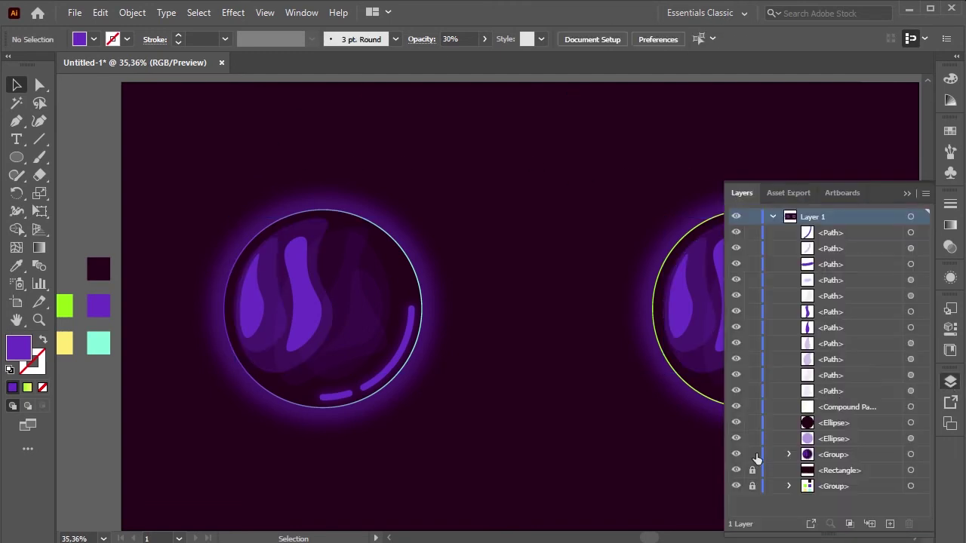
click(907, 194)
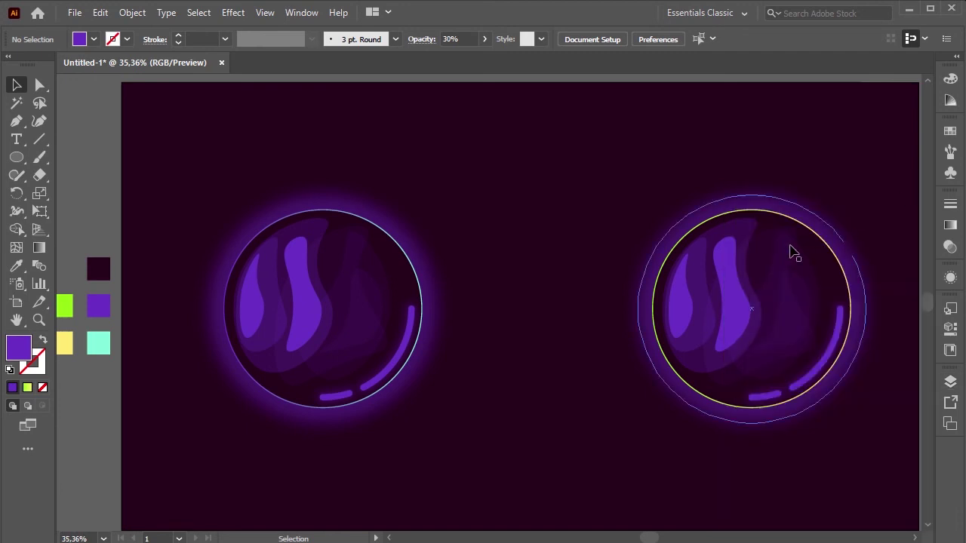
click(715, 277)
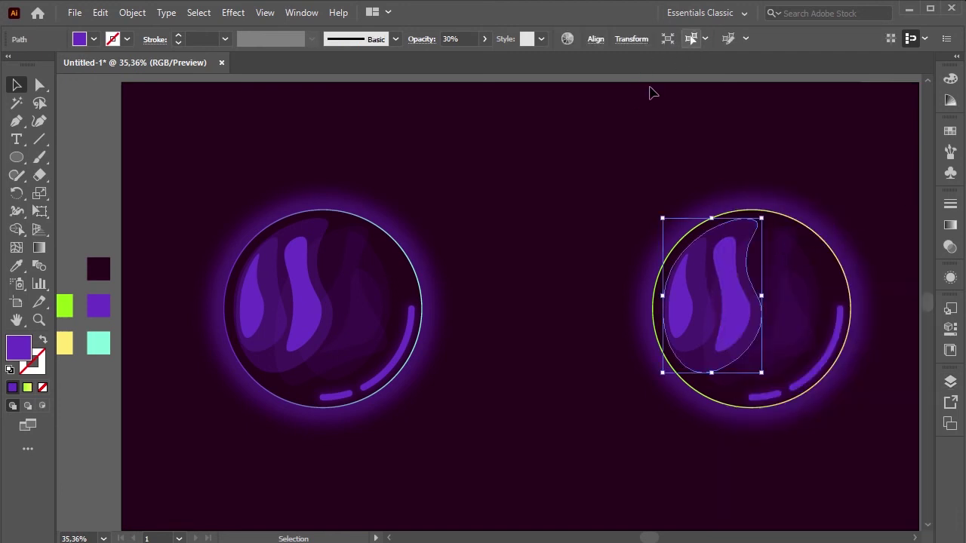
click(334, 182)
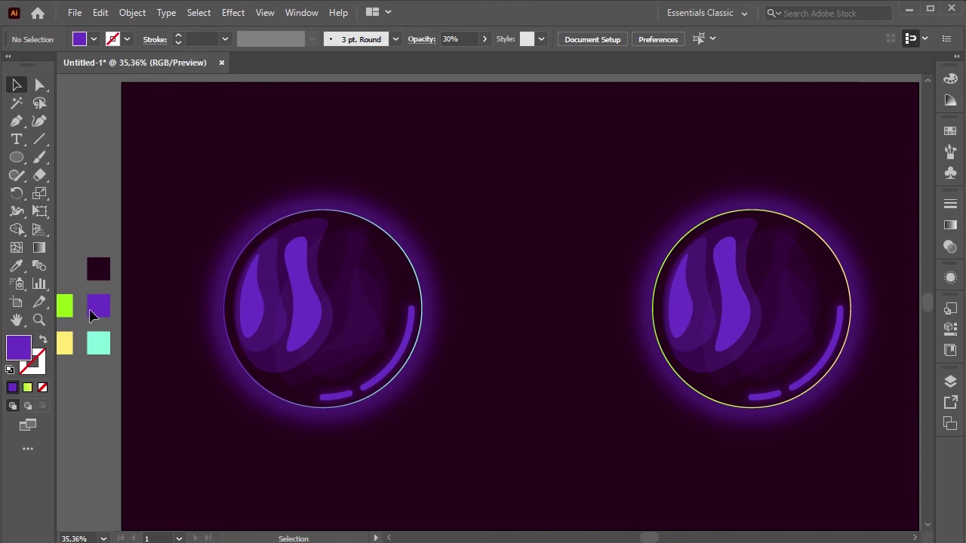
Sample the lime green swatch and check its exact fill value.
click(23, 266)
click(66, 302)
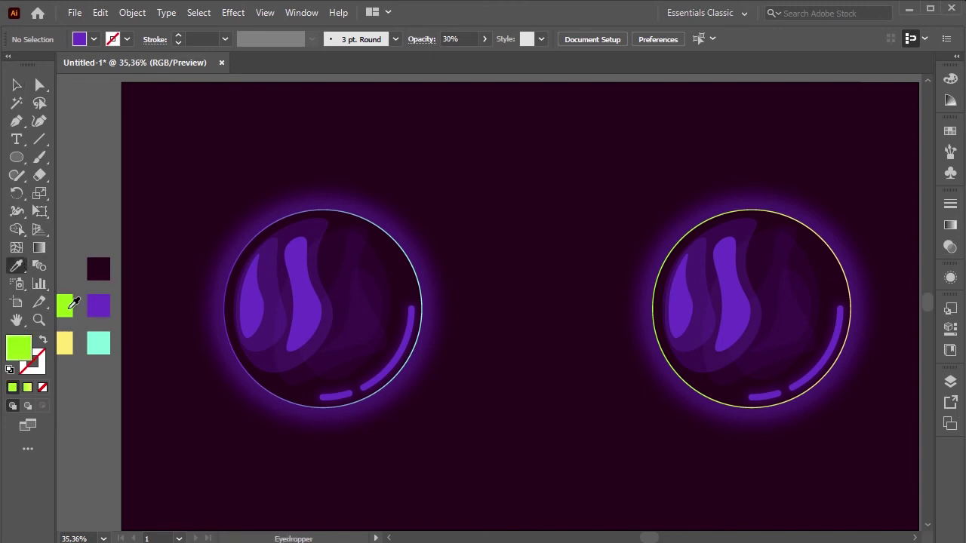
double_click(26, 347)
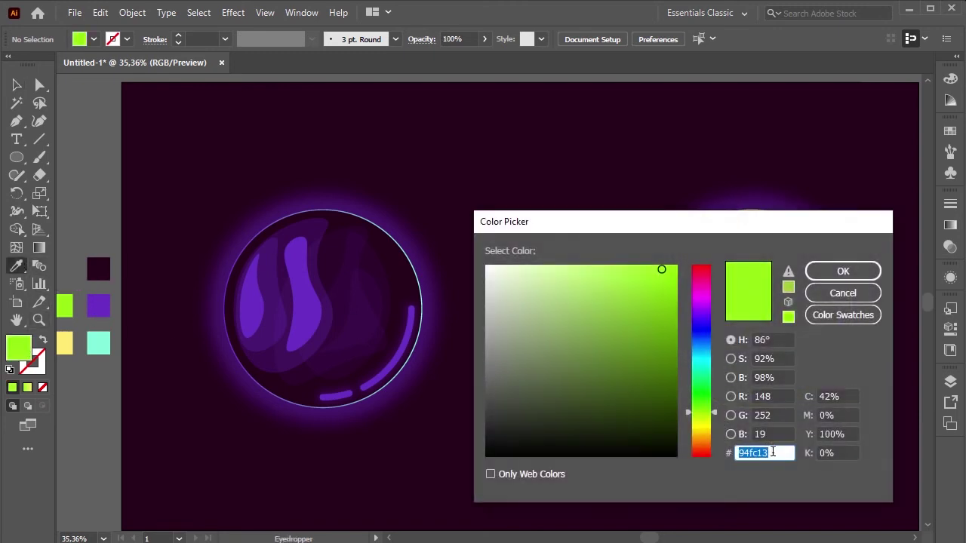
click(834, 296)
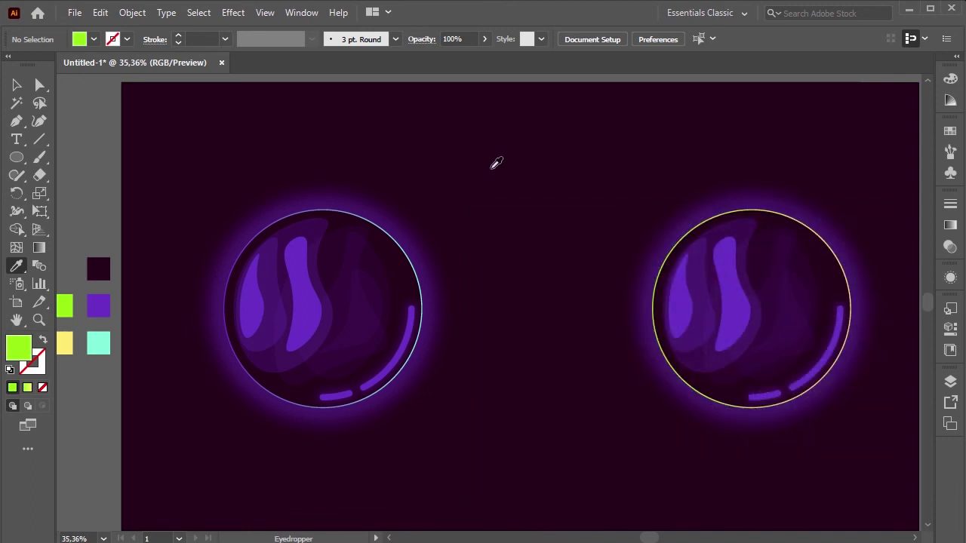
Select the right orb's teardrop highlights, then its outer glow ellipse.
click(17, 85)
drag(731, 237, 643, 237)
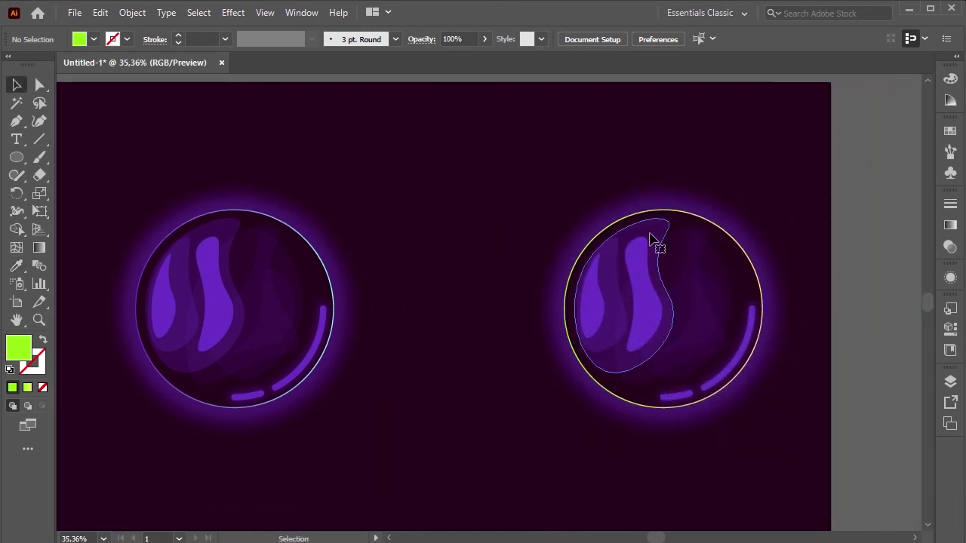
click(654, 242)
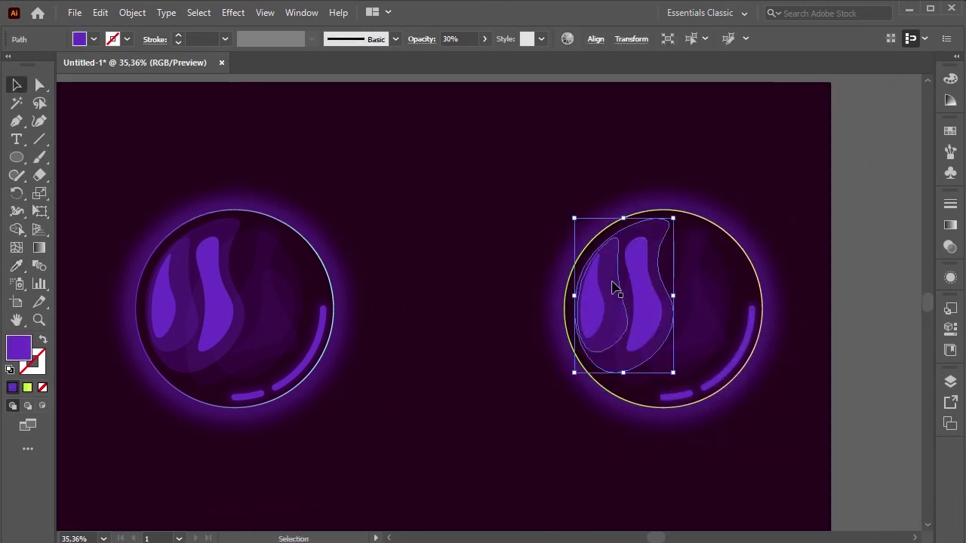
shift+click(595, 298)
shift+click(633, 298)
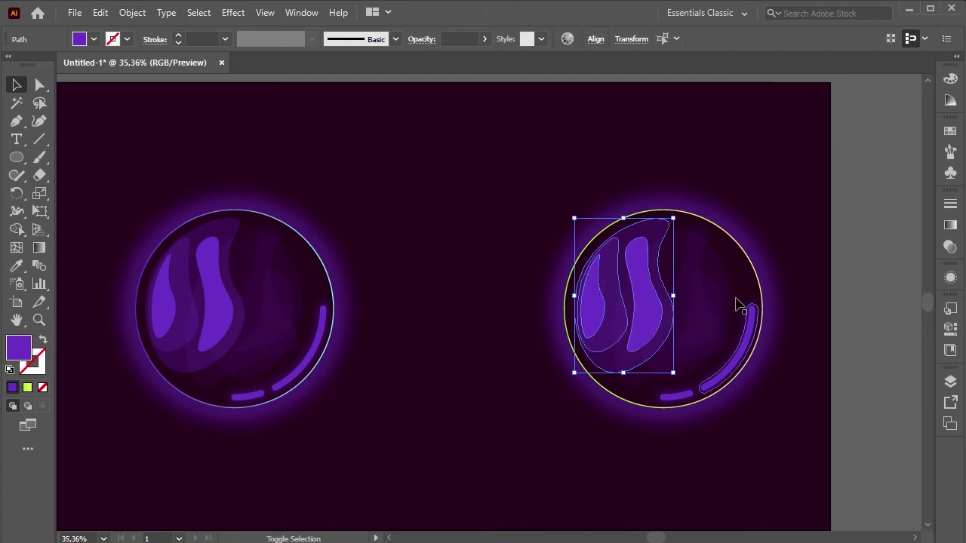
drag(520, 155, 806, 452)
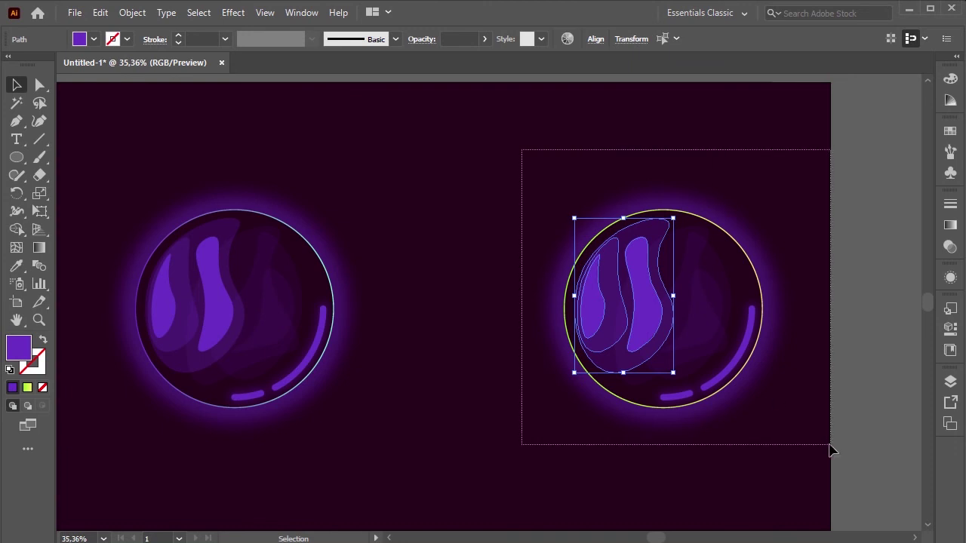
shift+click(604, 391)
click(370, 231)
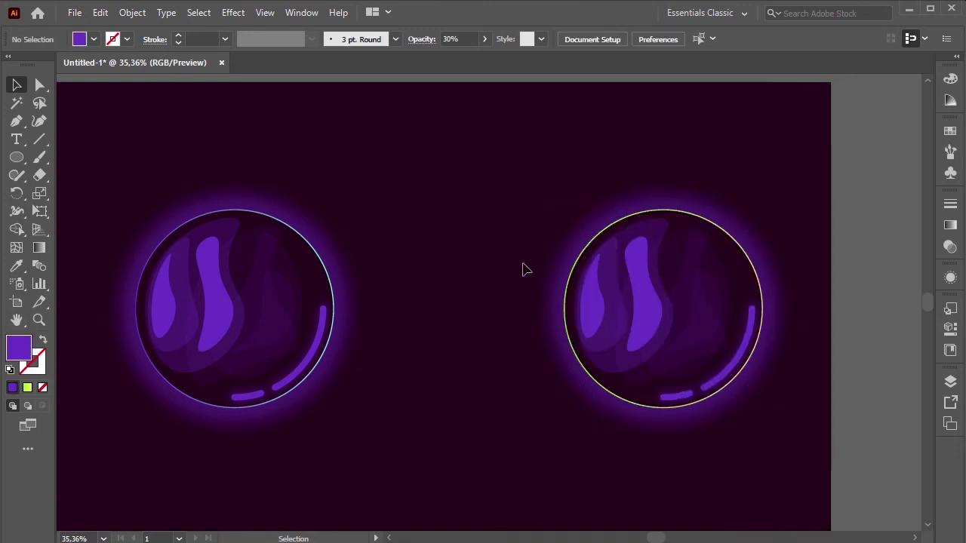
click(537, 299)
Recolour the right orb's glow and its arc and bottom rim highlights to lime green.
double_click(20, 352)
text(94fc13)
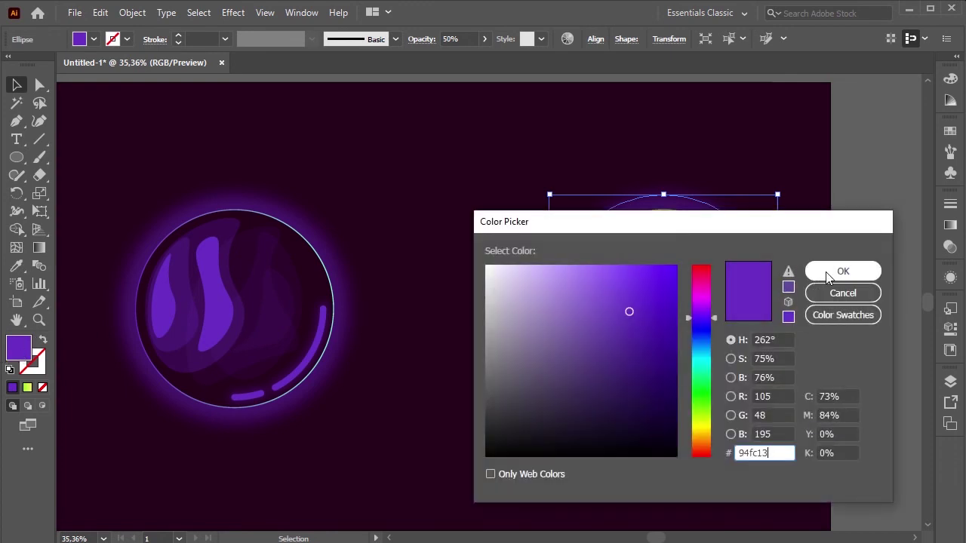
click(828, 278)
click(460, 220)
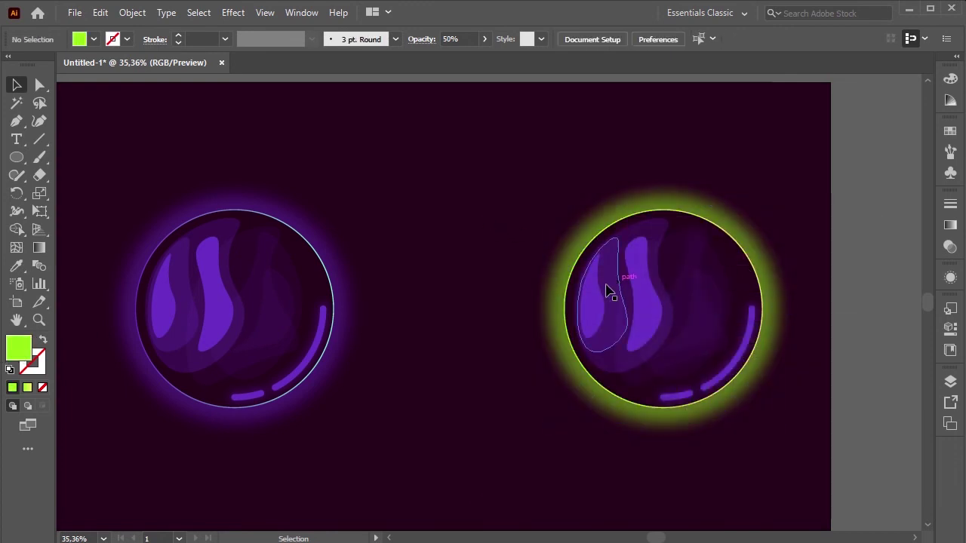
click(731, 366)
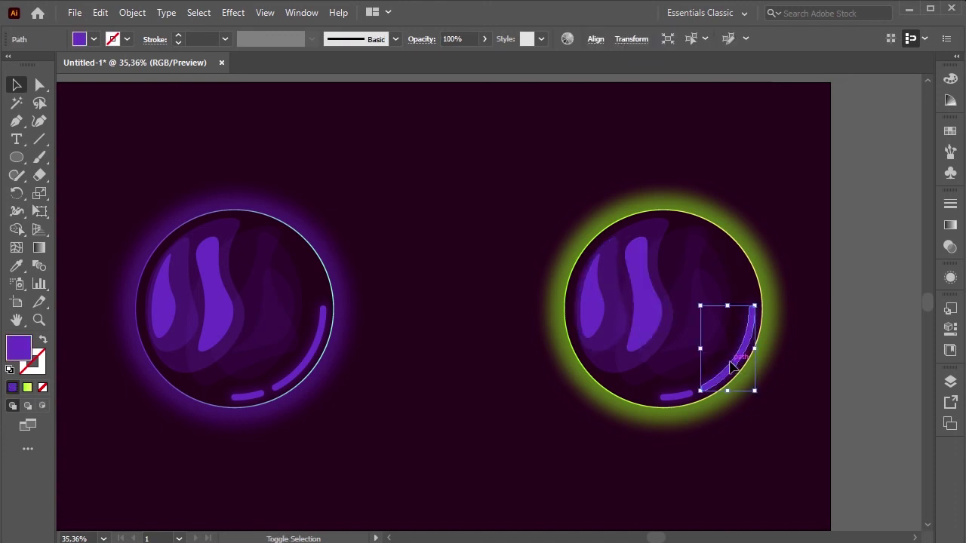
shift+click(729, 366)
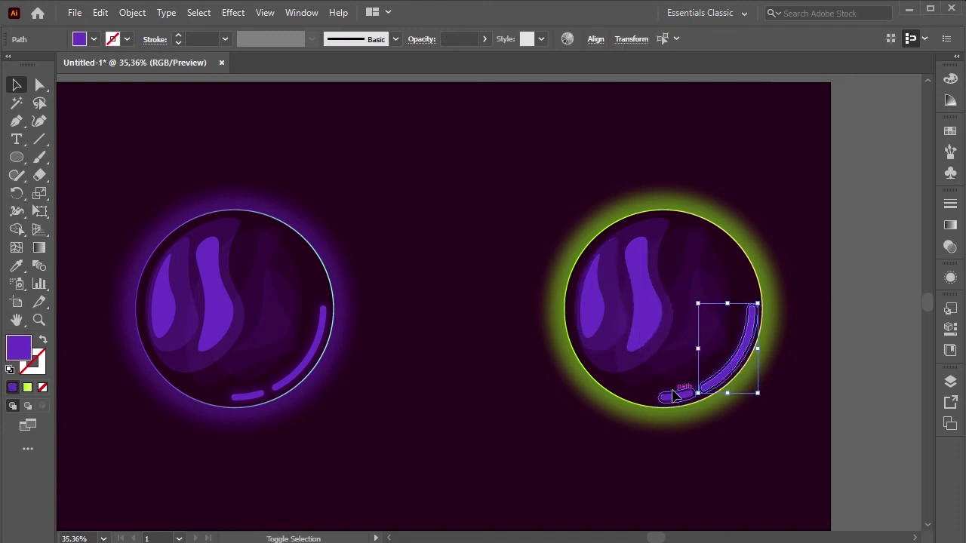
shift+click(674, 397)
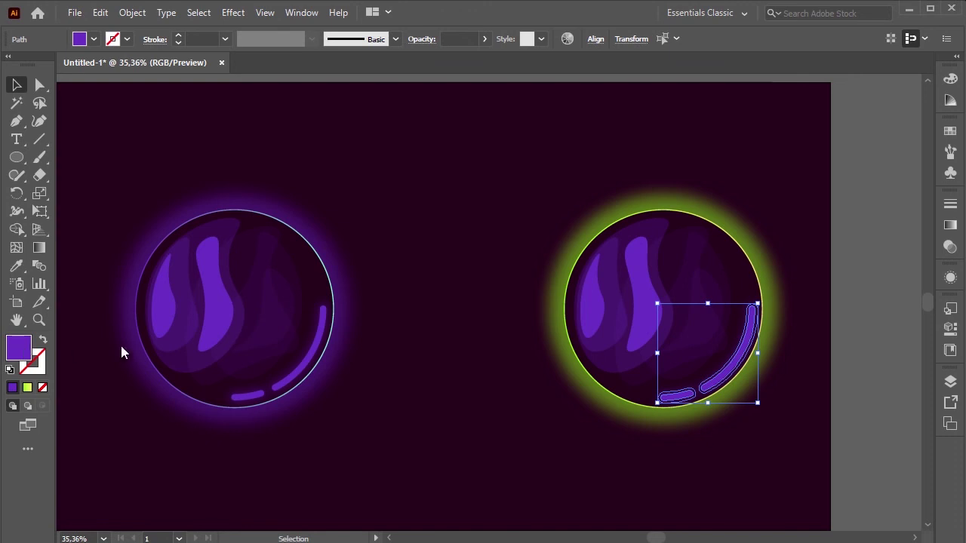
double_click(19, 347)
click(839, 271)
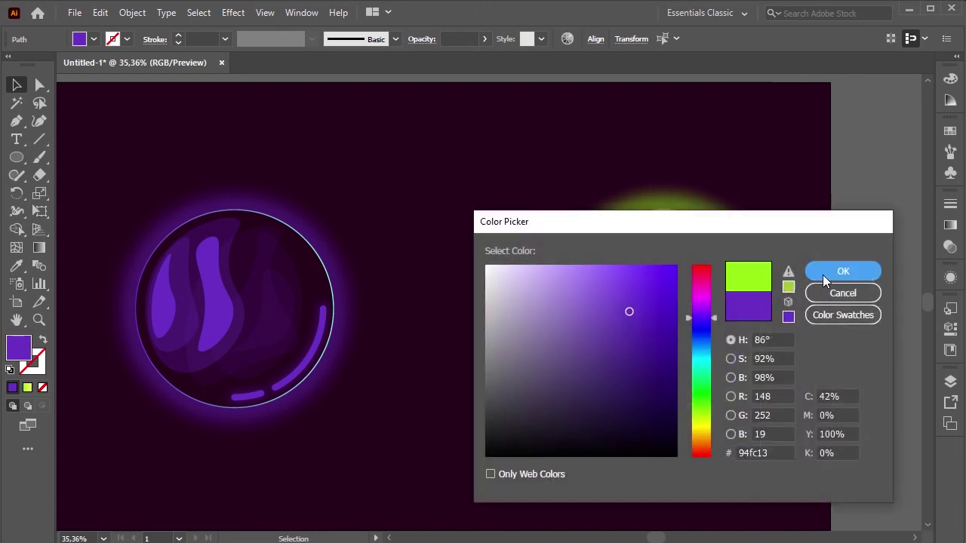
click(692, 144)
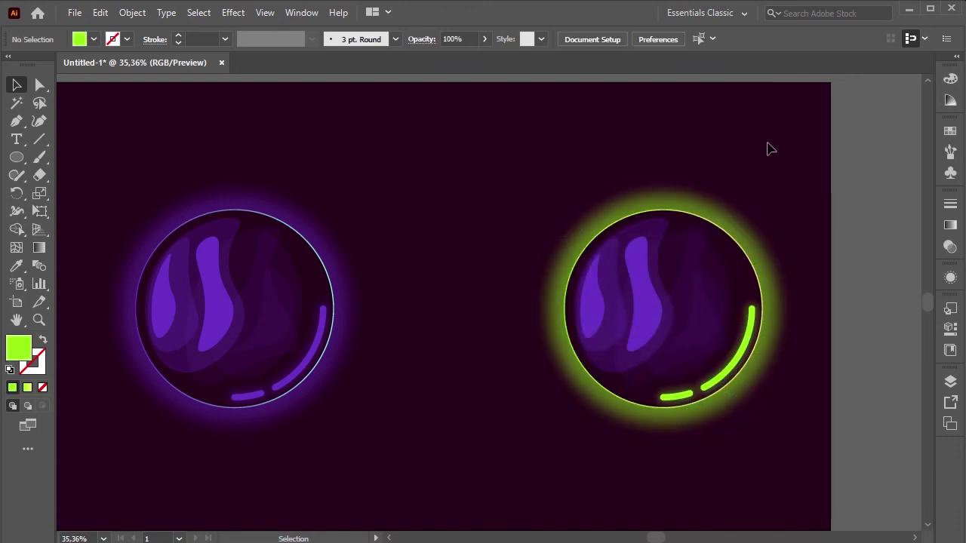
Fill the translucent shapes inside the right orb with lime green 94fc13.
click(684, 276)
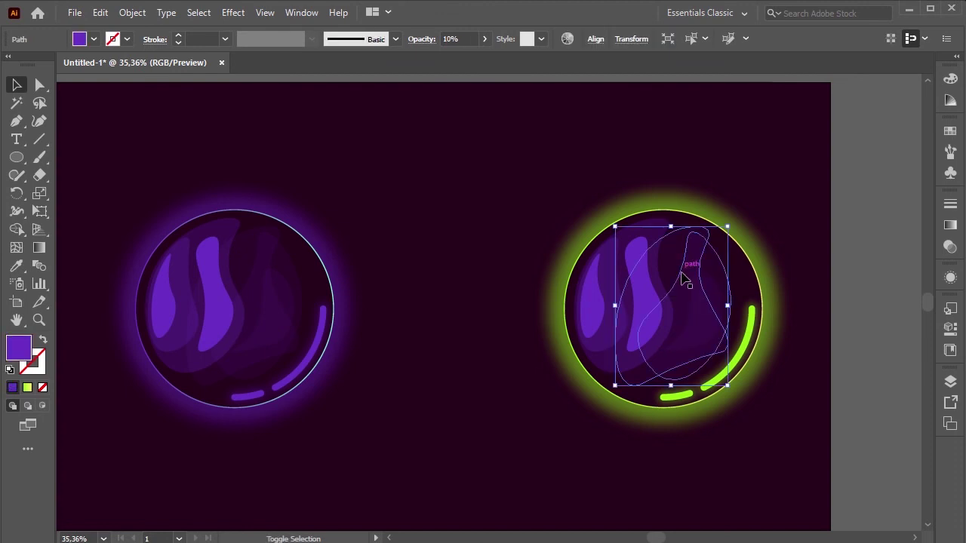
drag(684, 277, 698, 325)
double_click(22, 347)
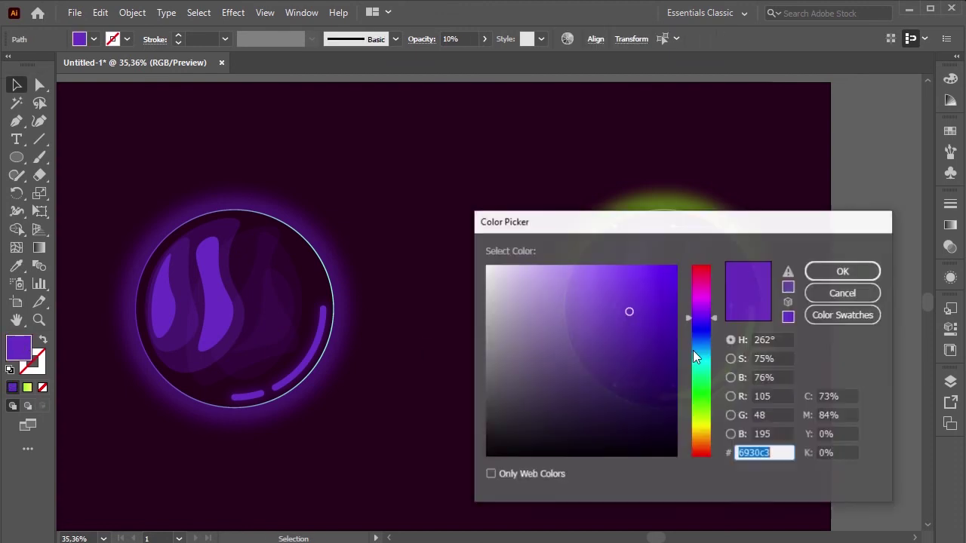
text(94fc13)
click(838, 272)
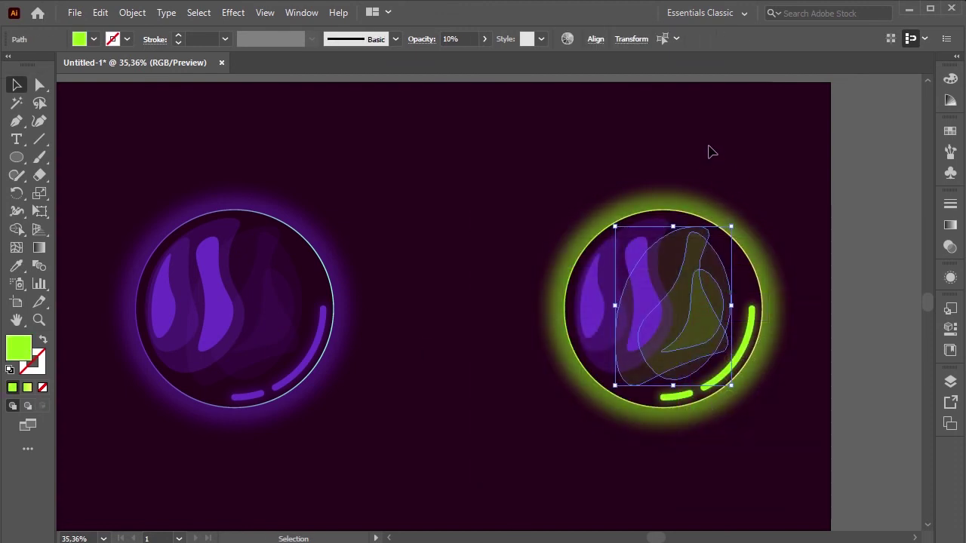
click(708, 151)
Fill the two swirl highlights in the right orb with lime green 94fc13.
click(597, 285)
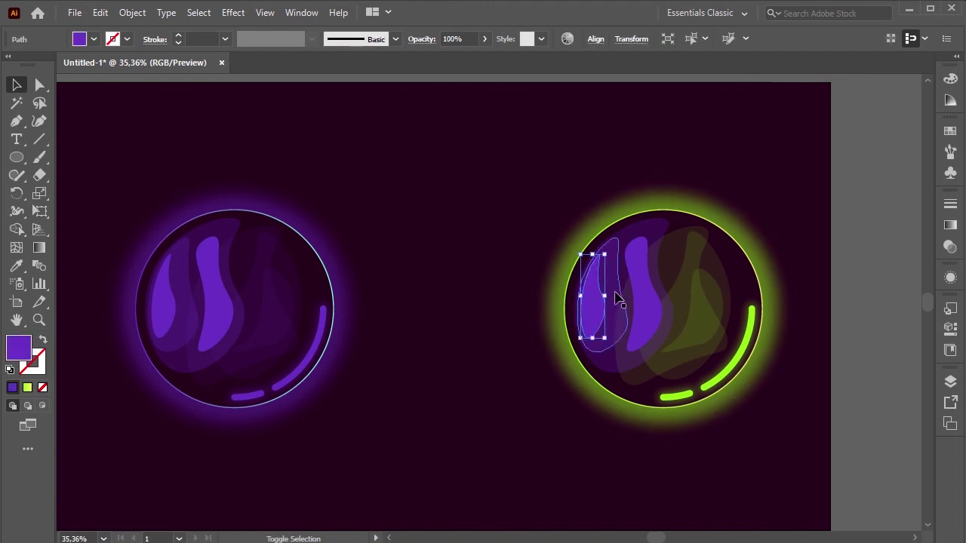
shift+click(646, 249)
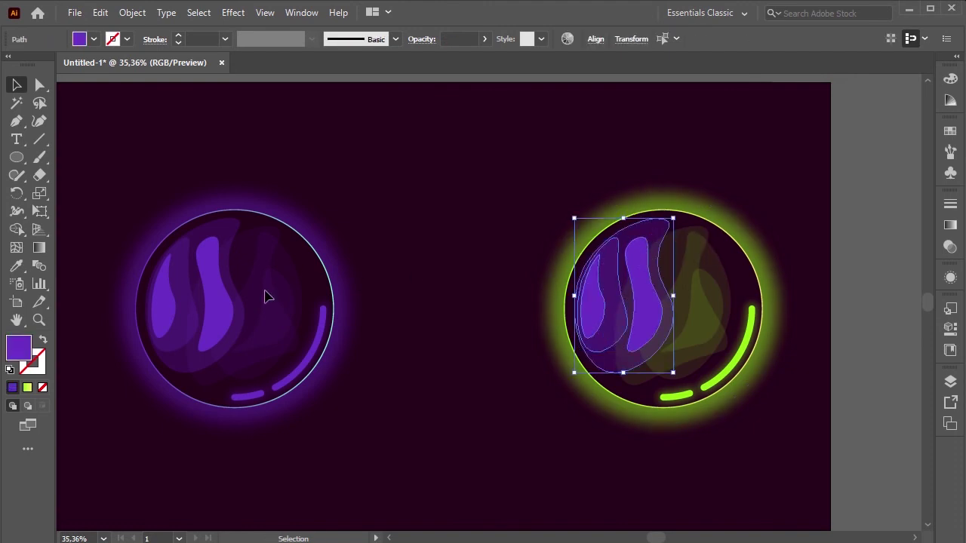
double_click(22, 354)
text(94fc13)
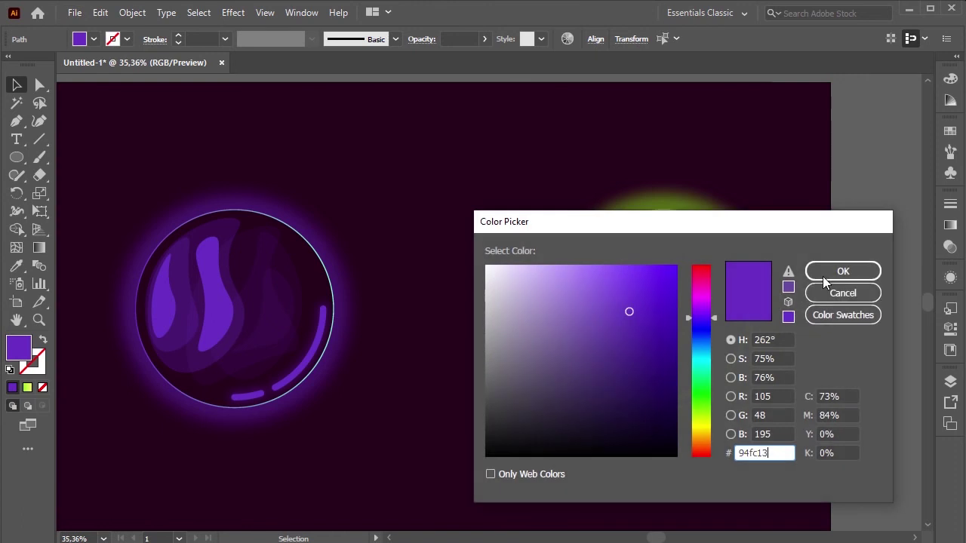
click(813, 271)
click(492, 149)
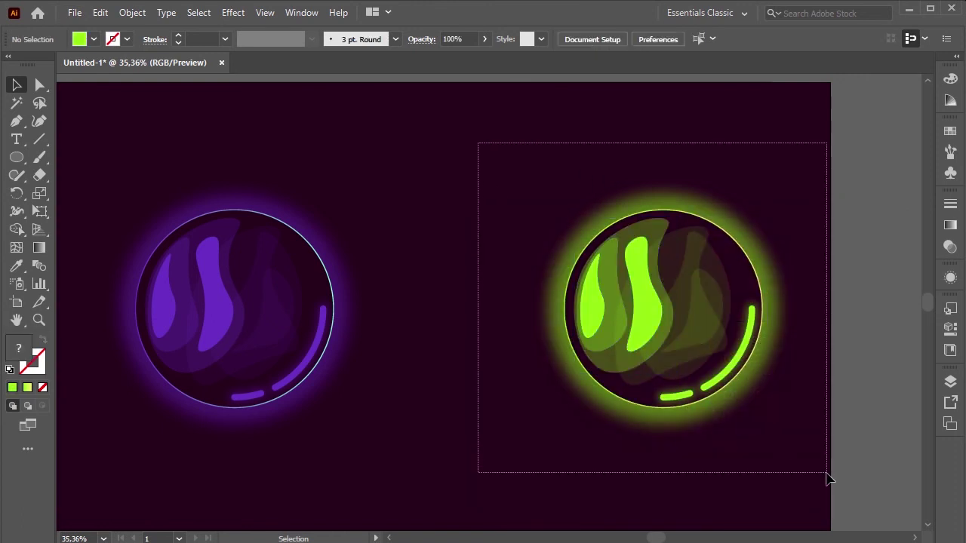
drag(511, 219, 828, 474)
Group the lime orb's parts and check the groups in the Layers list.
key(ctrl+g)
click(400, 194)
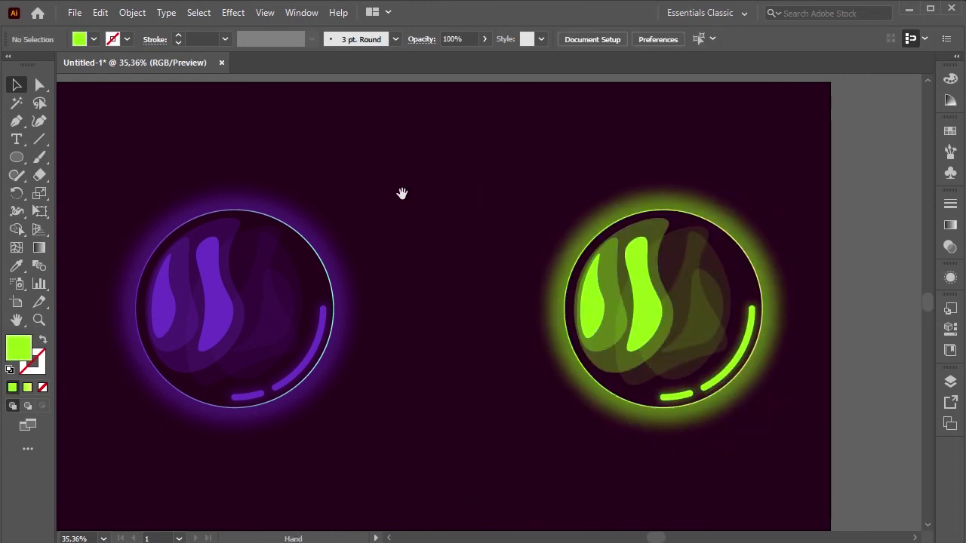
drag(401, 194, 445, 203)
drag(302, 176, 478, 175)
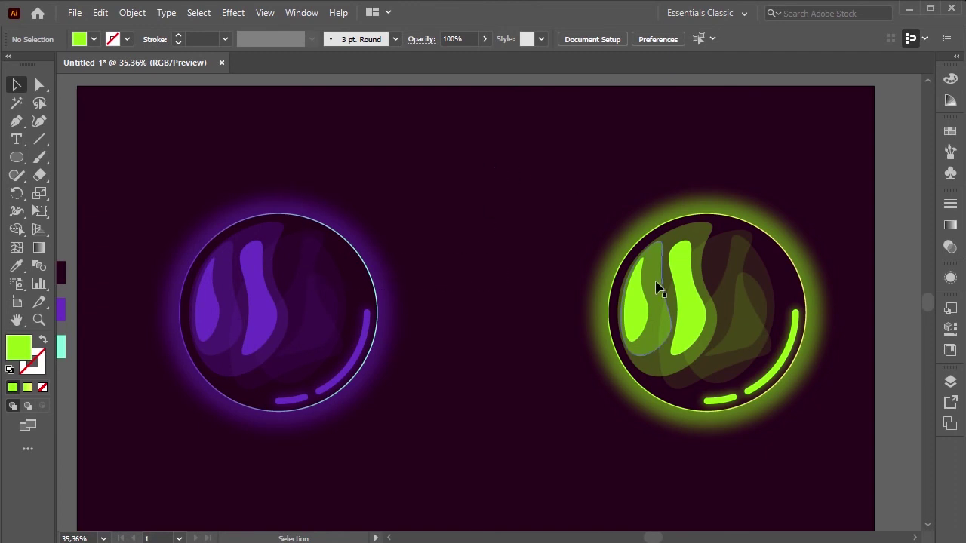
click(657, 287)
drag(317, 172, 714, 451)
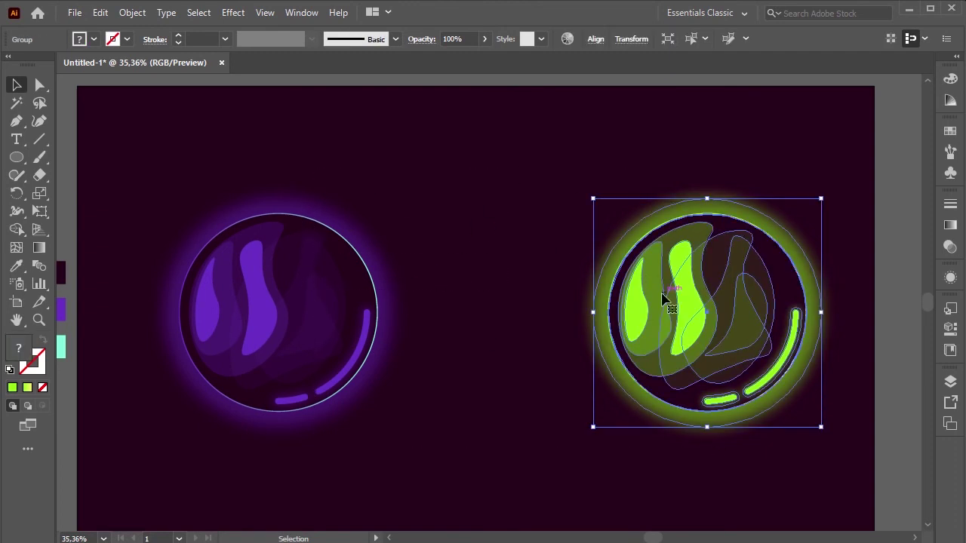
click(945, 383)
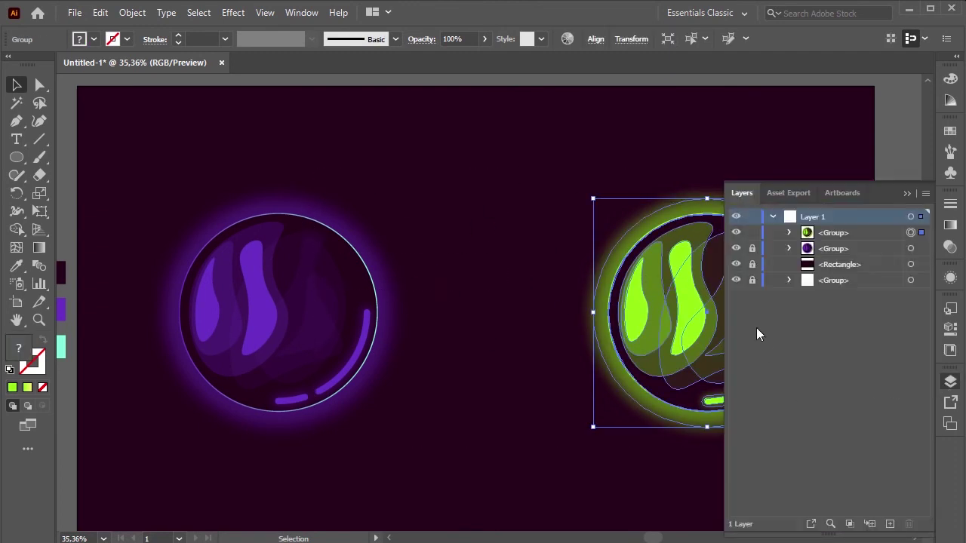
click(907, 194)
Group both orbs together and centre them horizontally on the artboard.
drag(216, 159, 733, 399)
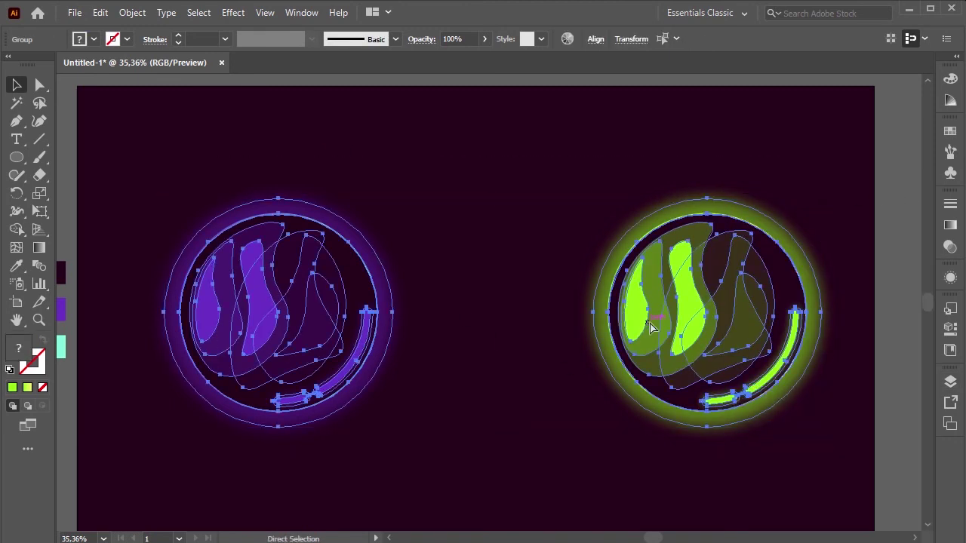
key(ctrl+g)
click(593, 41)
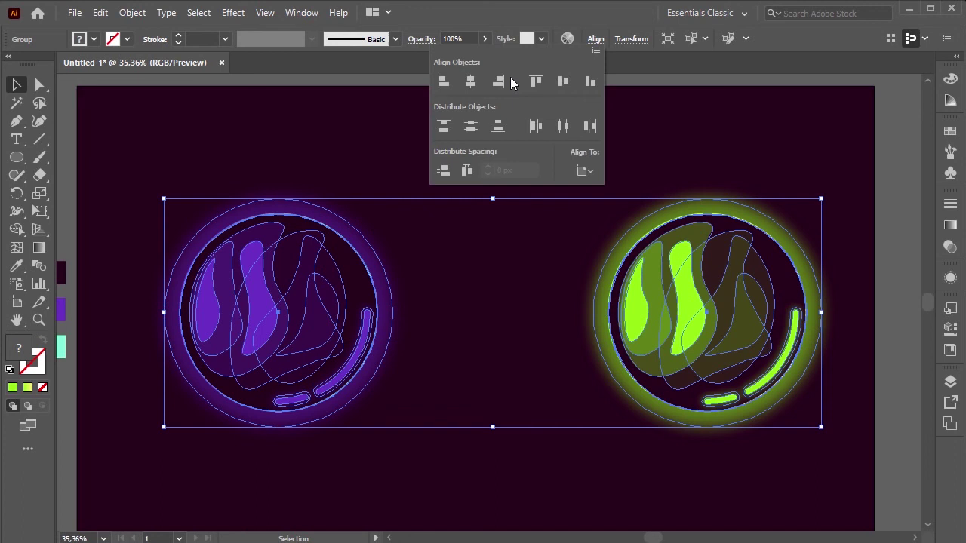
click(470, 81)
click(562, 82)
click(354, 145)
click(354, 144)
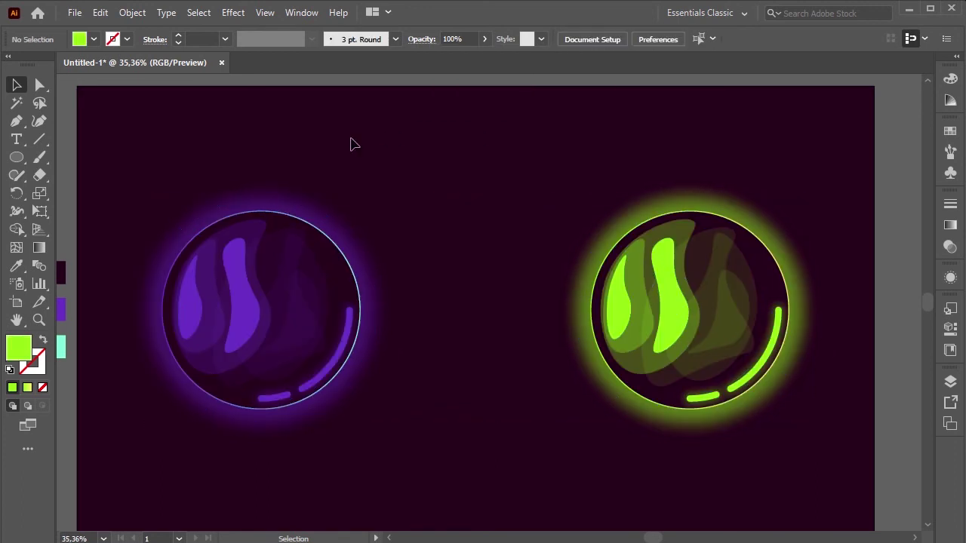
scroll(354, 144, left, 1)
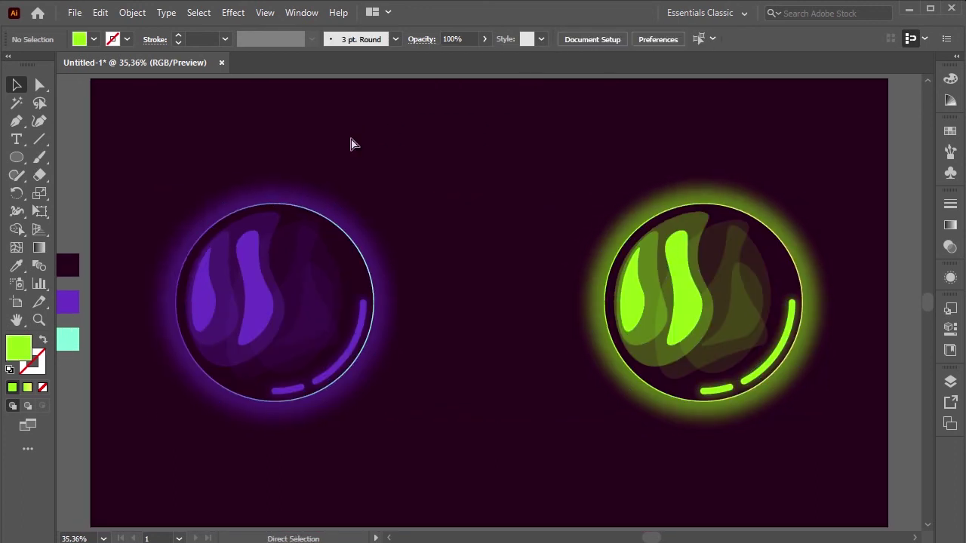
key(ctrl+minus)
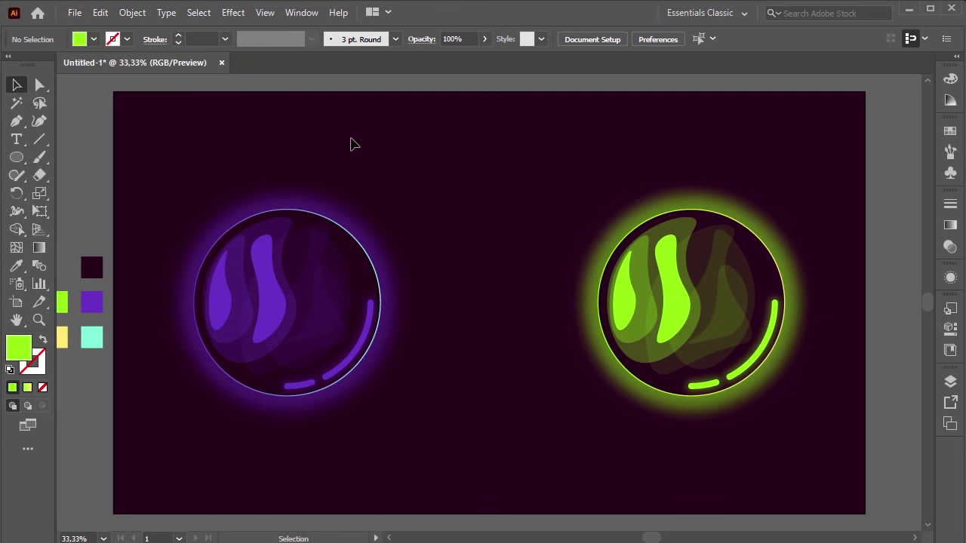